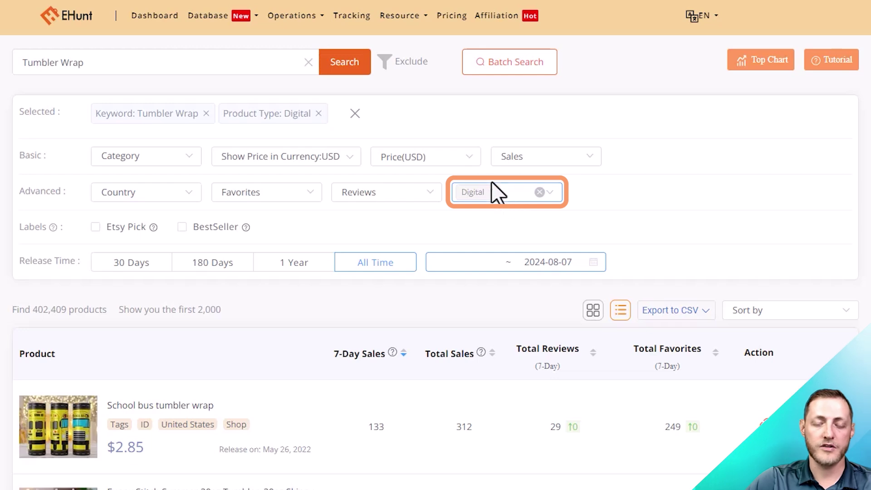
Step: Look through the digital Tumbler Wrap search results and compare the products' sales, reviews and favorites
scroll(111, 295, "down", 2)
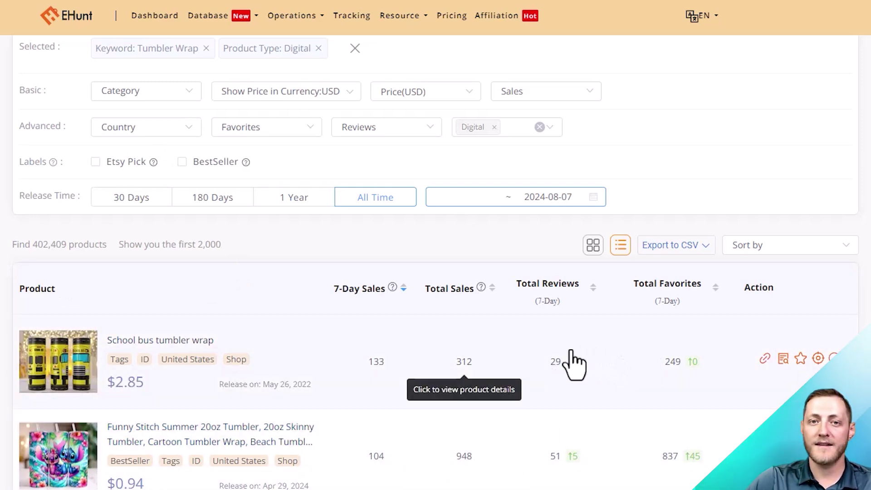
scroll(490, 323, "down", 8)
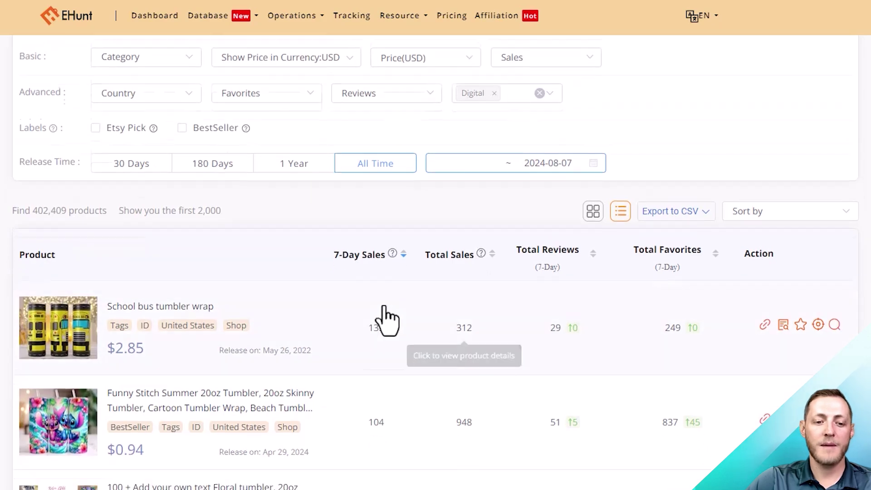
scroll(369, 274, "down", 7)
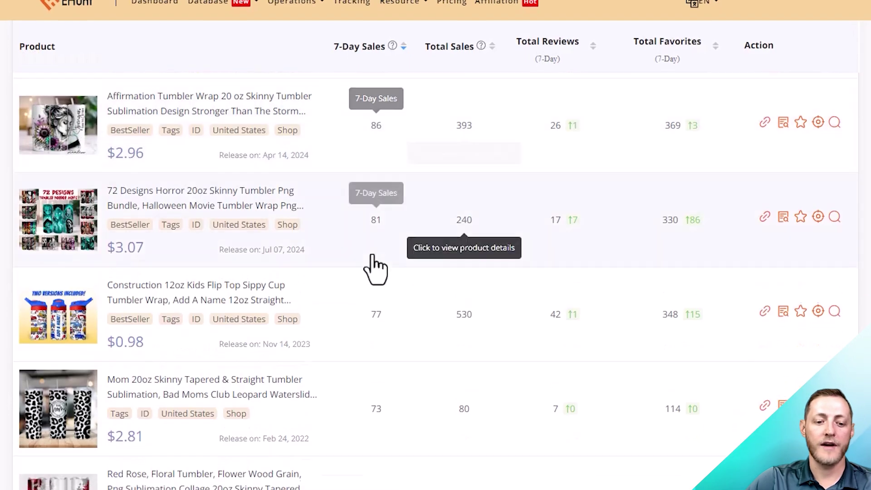
scroll(347, 234, "down", 6)
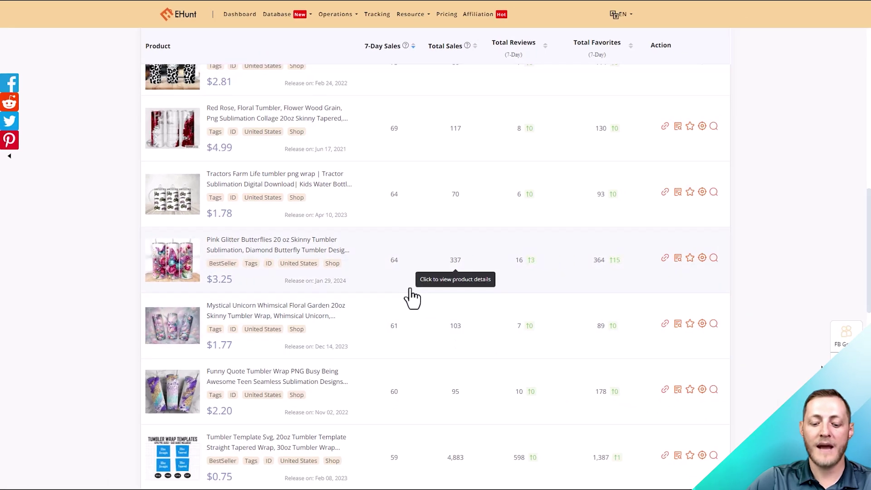
Step: View the product details of the Mystical Unicorn Whimsical Floral Garden tumbler wrap in full screen
left_click(174, 9)
mouse_move(280, 69)
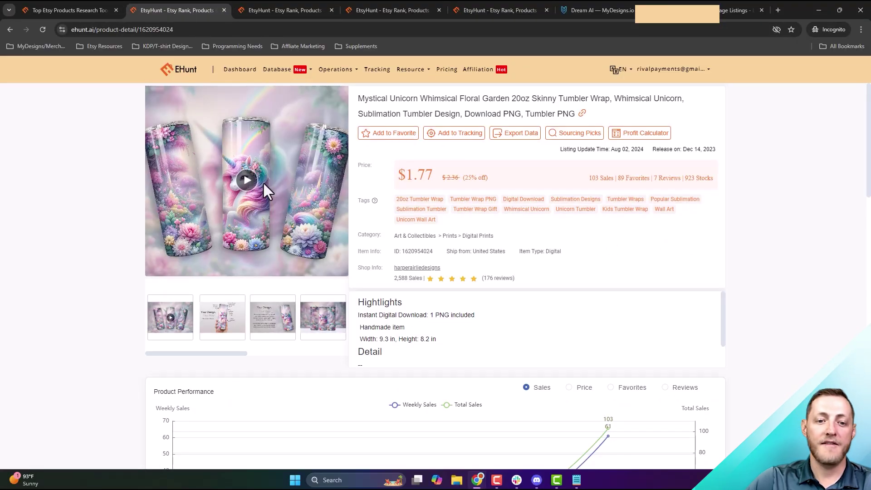
key("F11")
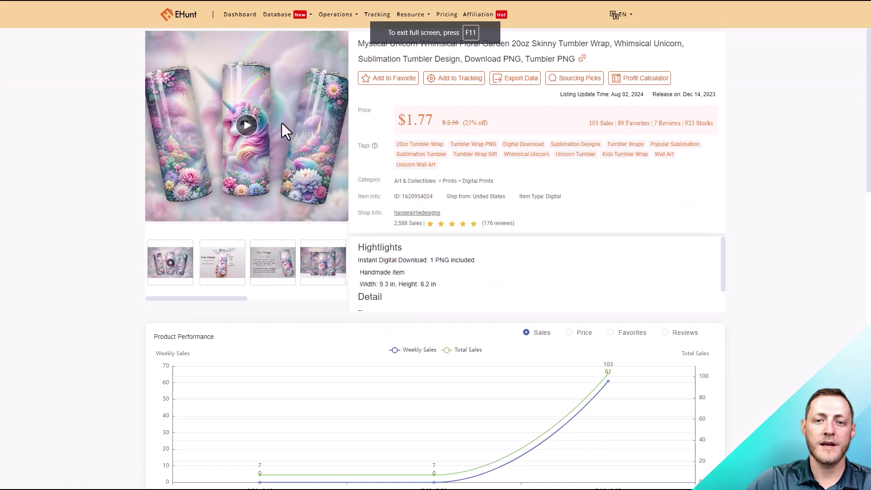
key("F11")
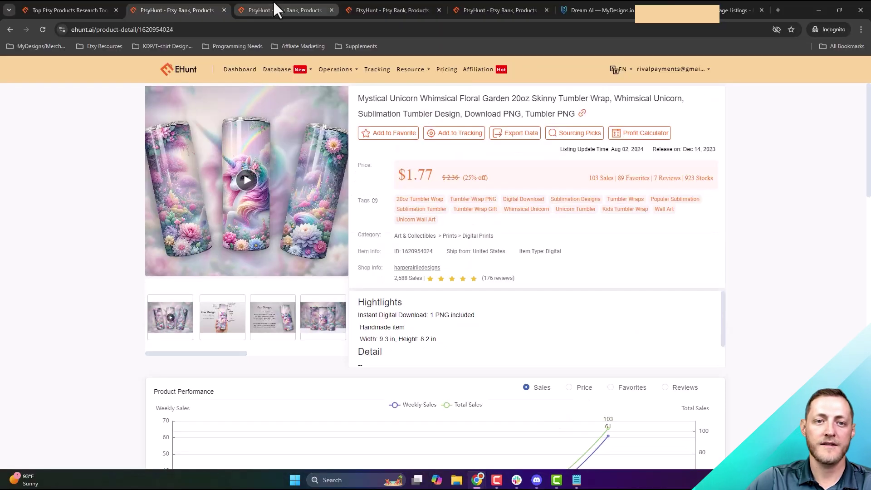
Step: View the 3D Kitten Hole In A Wall mug wrap's product details and its main mug image in full screen
left_click(273, 5)
key("F11")
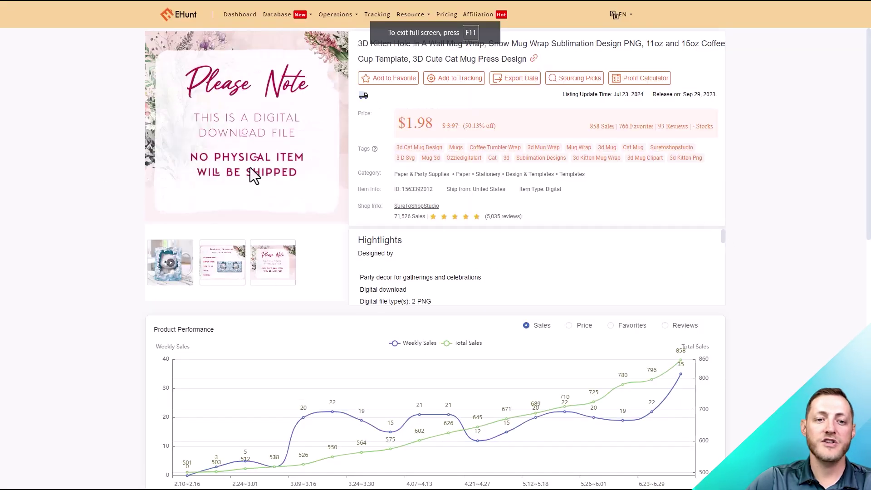
mouse_move(171, 264)
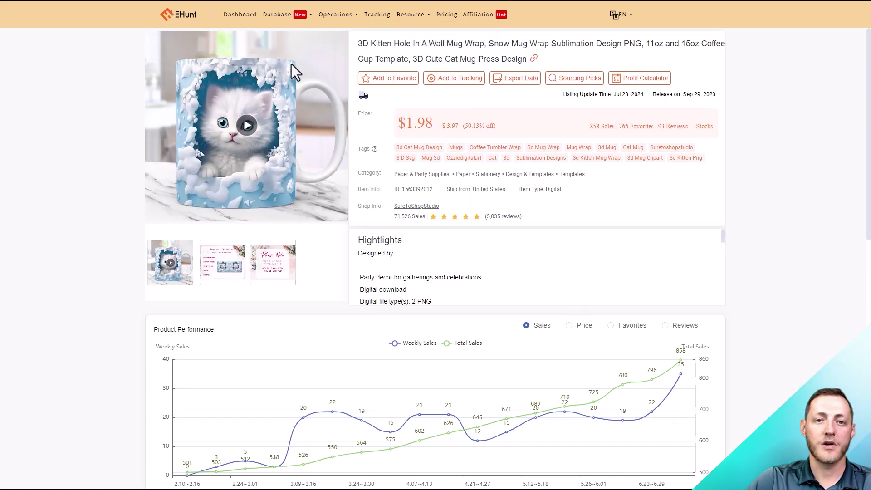
key("F11")
Step: View the product details of the Halloween Gnomes tumbler wrap and of the product in the following browser tab
left_click(385, 4)
key("F11")
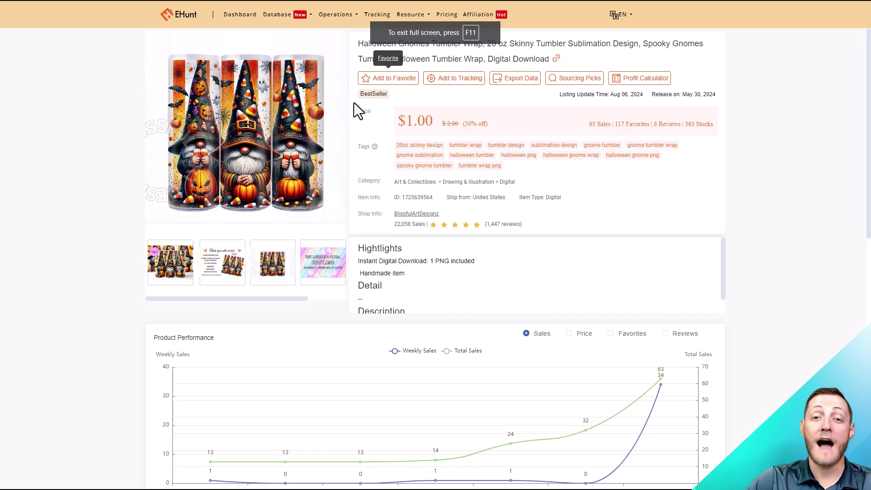
key("F11")
left_click(468, 6)
key("F11")
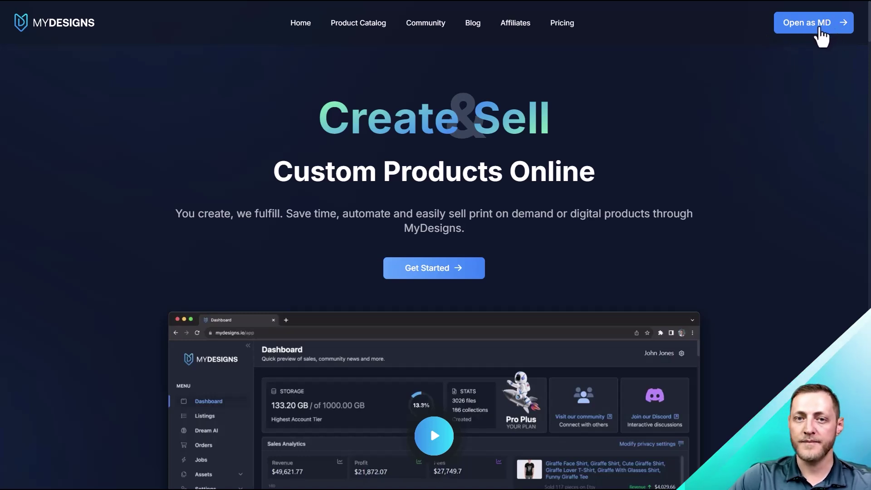
Step: Open the MyDesigns app and go to its listings
left_click(815, 20)
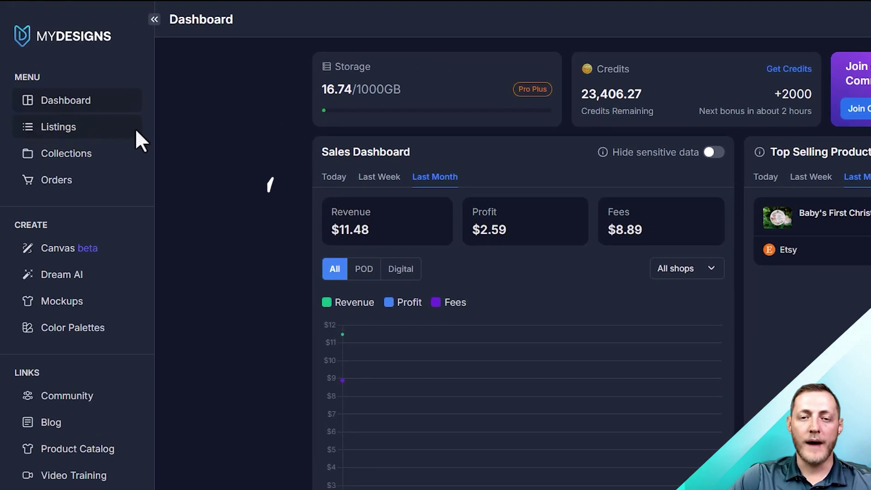
left_click(64, 127)
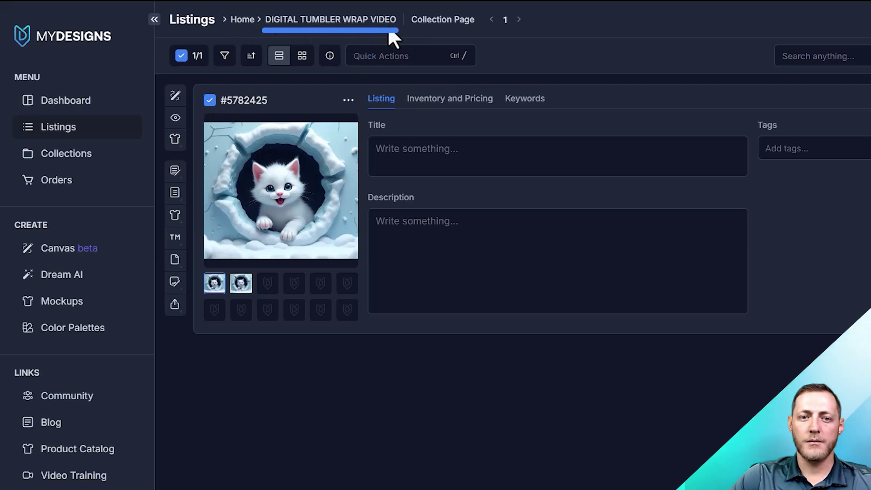
Step: View the new-folder form in the Home collection and close it without adding a folder
left_click(244, 20)
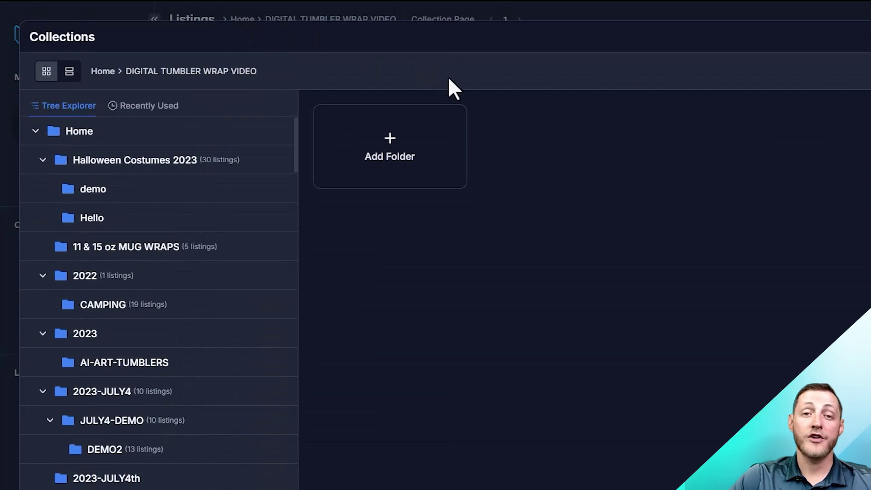
left_click(89, 136)
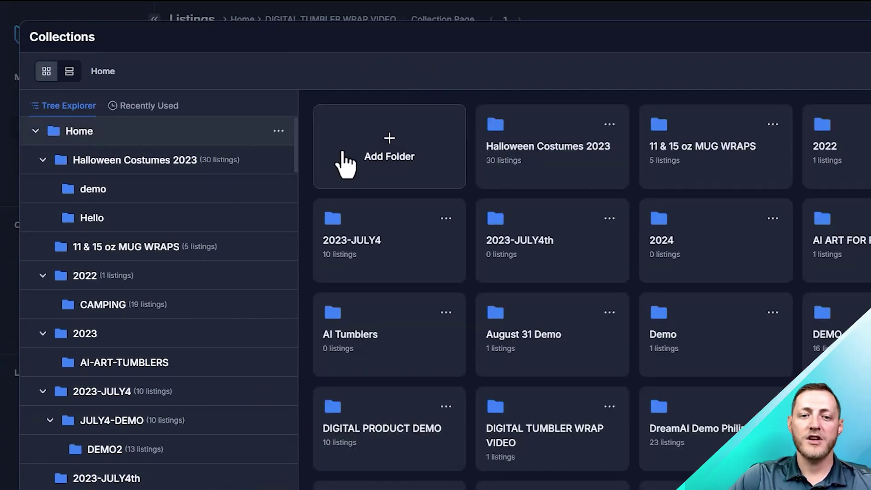
left_click(389, 157)
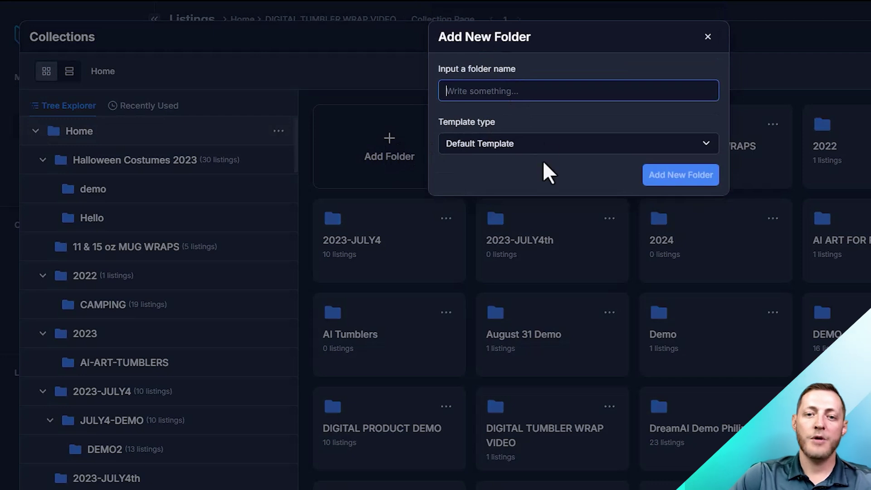
left_click(711, 40)
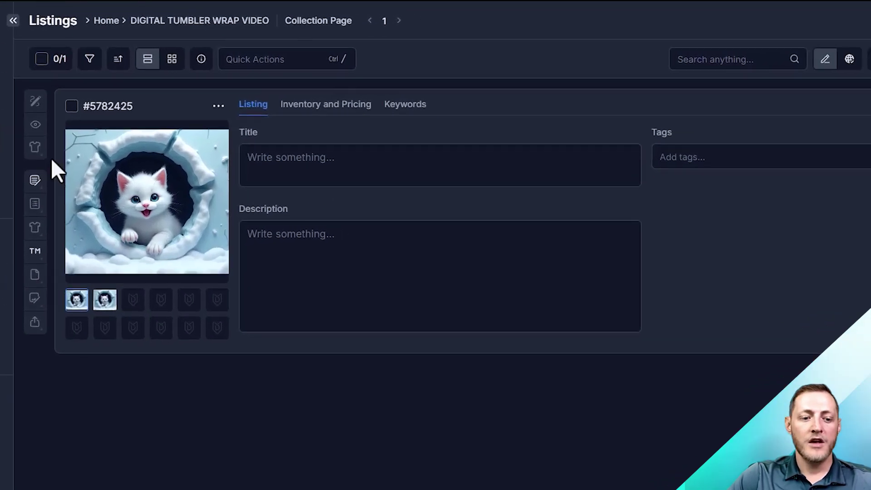
Step: Open the account settings and bring up the seller's shop settings
left_click(812, 27)
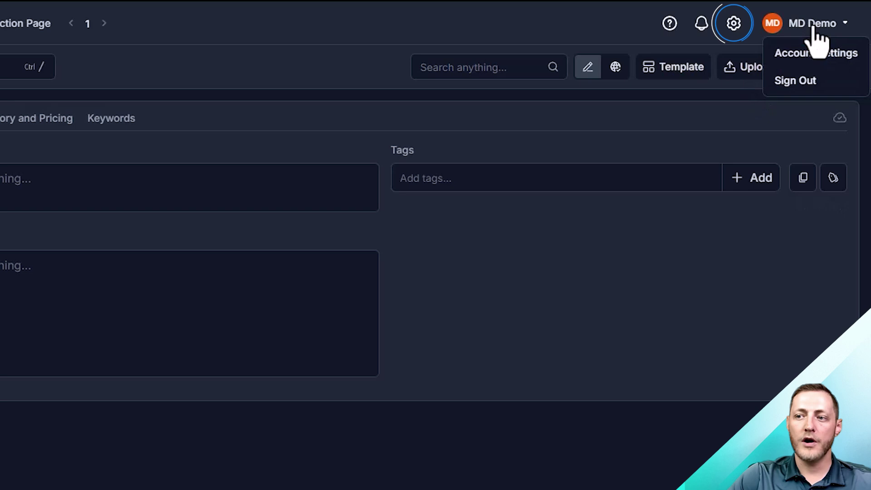
left_click(732, 25)
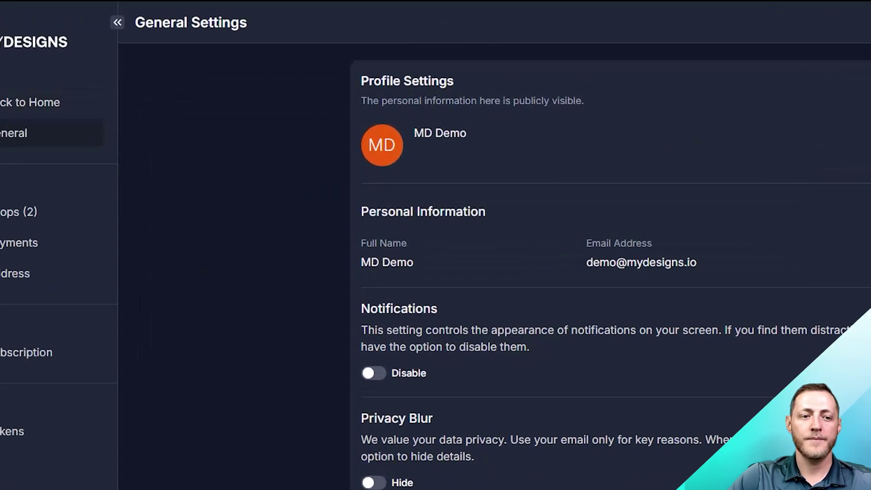
left_click_drag(53, 184, 17, 183)
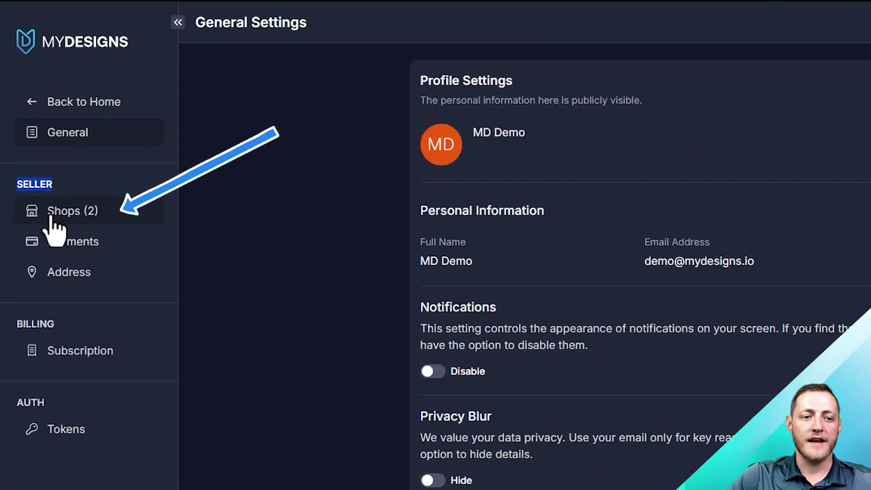
left_click(79, 227)
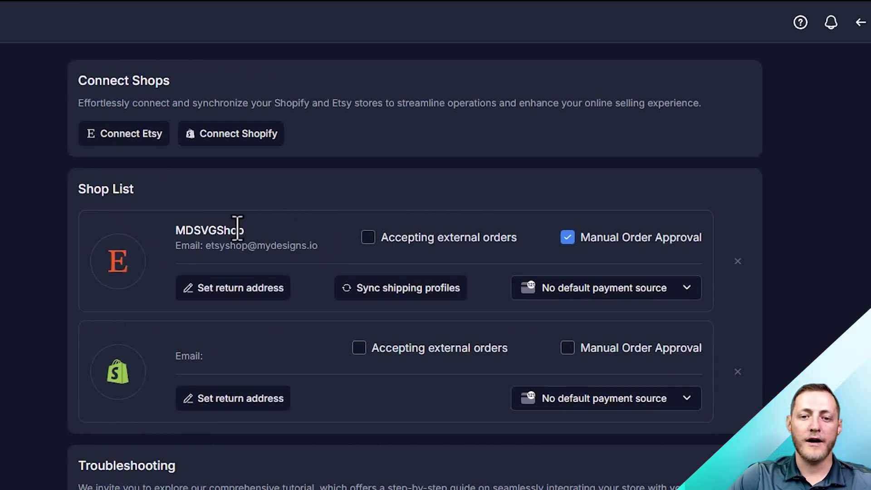
Step: Examine the connected Etsy shop's entry and the instructions for connecting an Etsy shop, and close them without connecting
left_click_drag(238, 225, 142, 243)
left_click(367, 213)
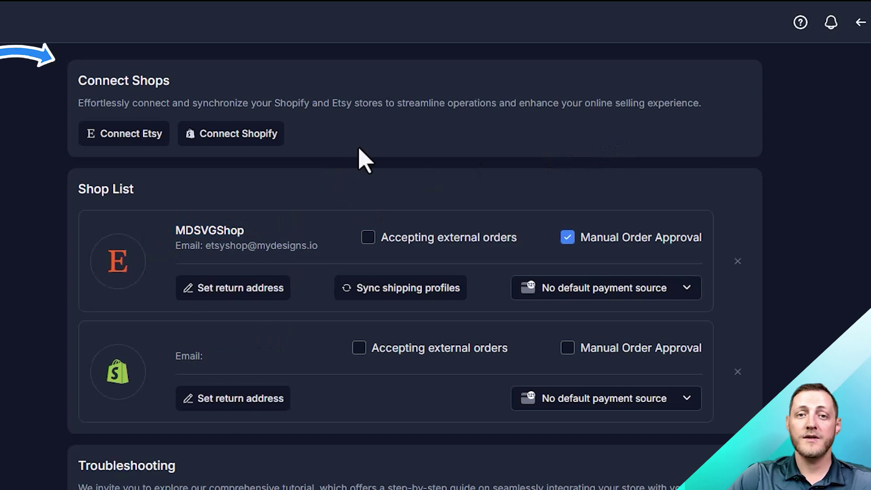
left_click(118, 141)
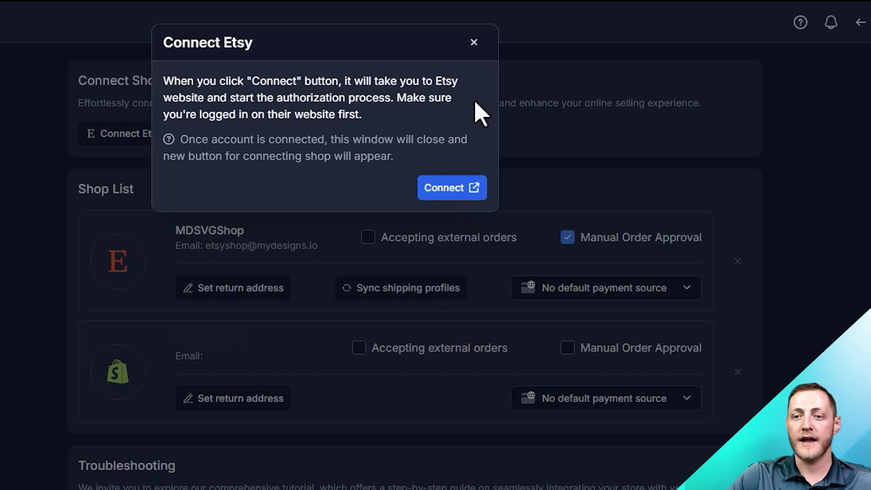
left_click(474, 44)
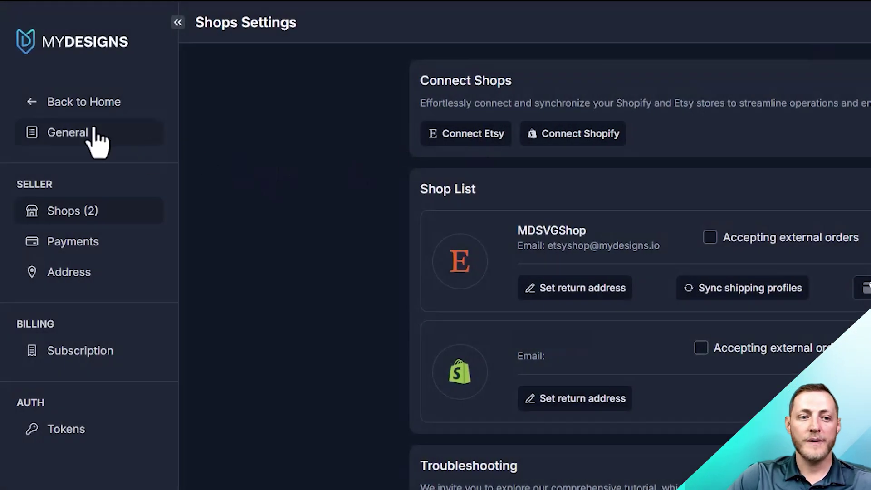
Step: Leave the settings and return to the listings in the DIGITAL TUMBLER WRAP VIDEO collection
left_click(50, 109)
left_click(95, 150)
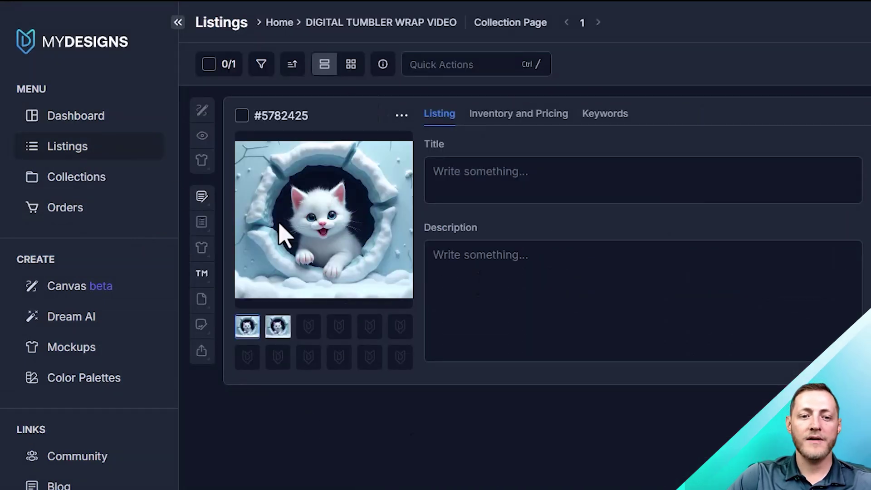
mouse_move(274, 327)
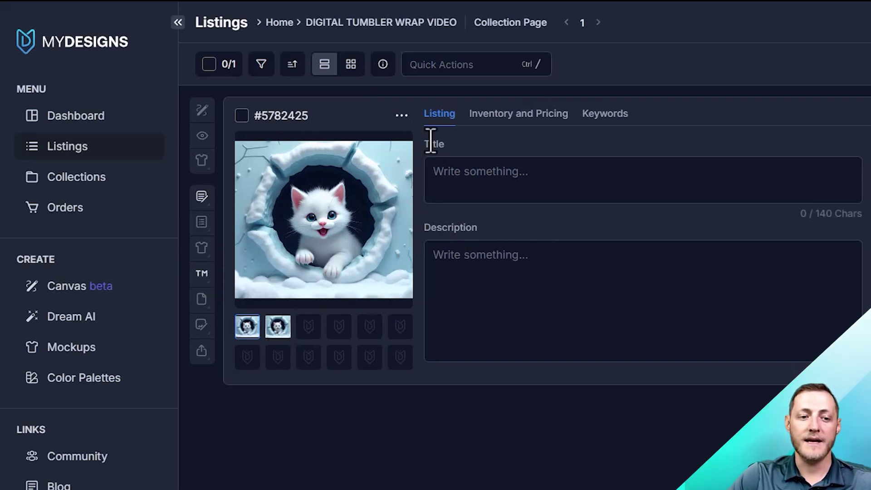
Step: Open Dream AI and load the landscape-format white unicorn image set from the generation history
left_click(54, 318)
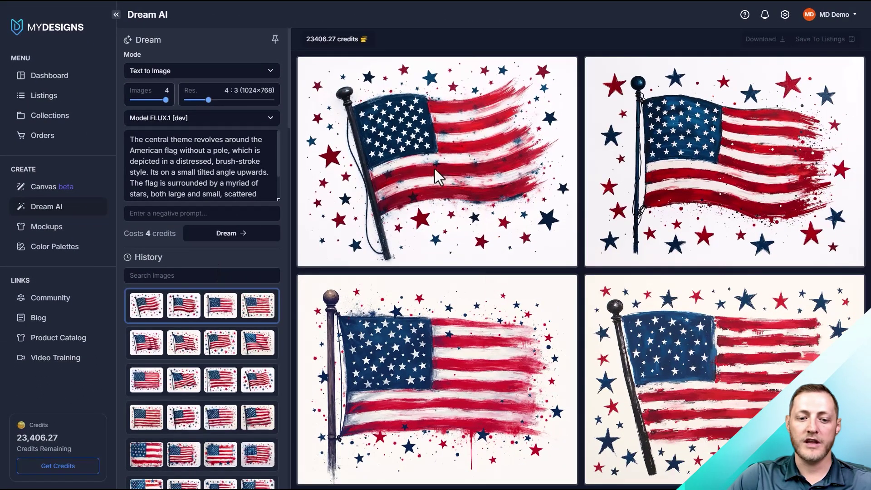
scroll(195, 318, "down", 12)
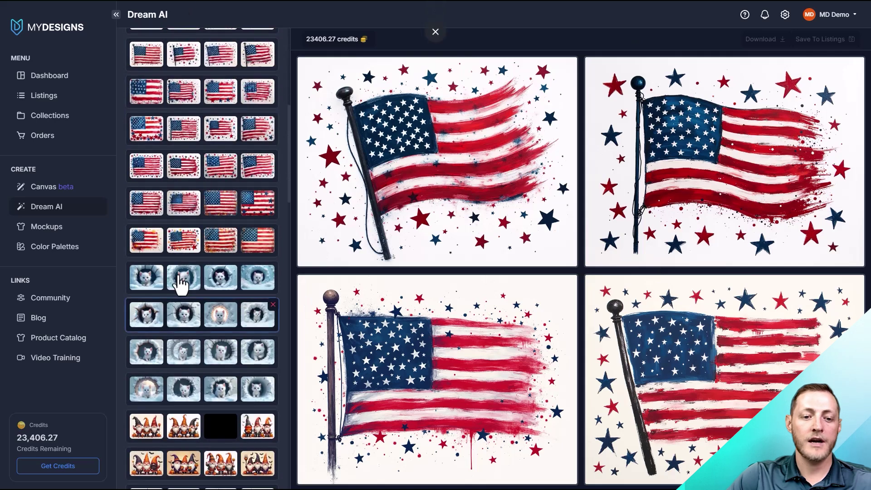
scroll(227, 190, "down", 6)
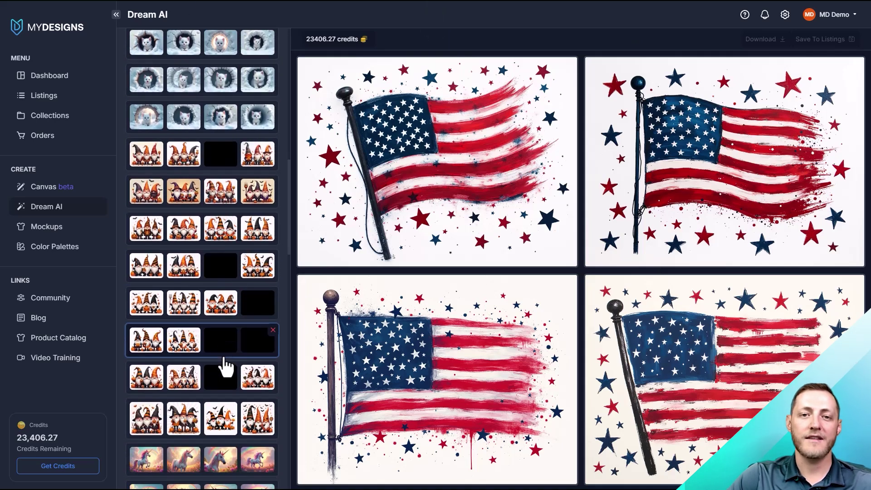
scroll(261, 273, "down", 4)
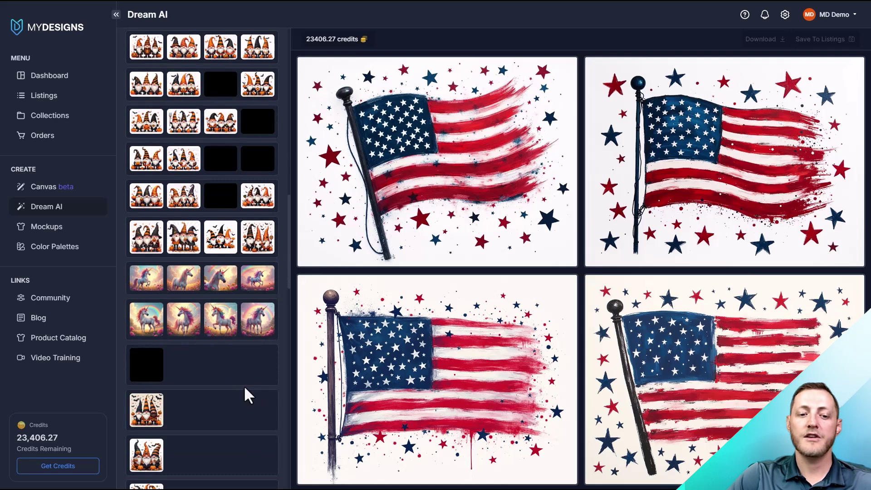
scroll(236, 393, "up", 2)
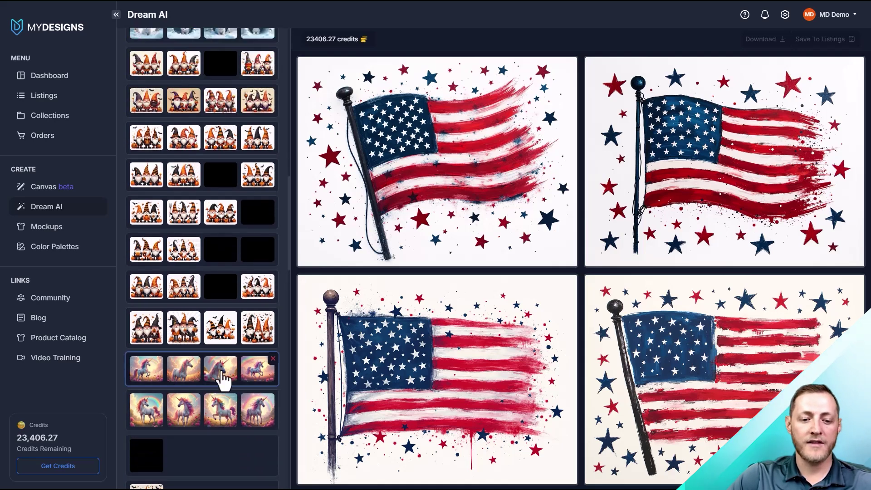
left_click(172, 383)
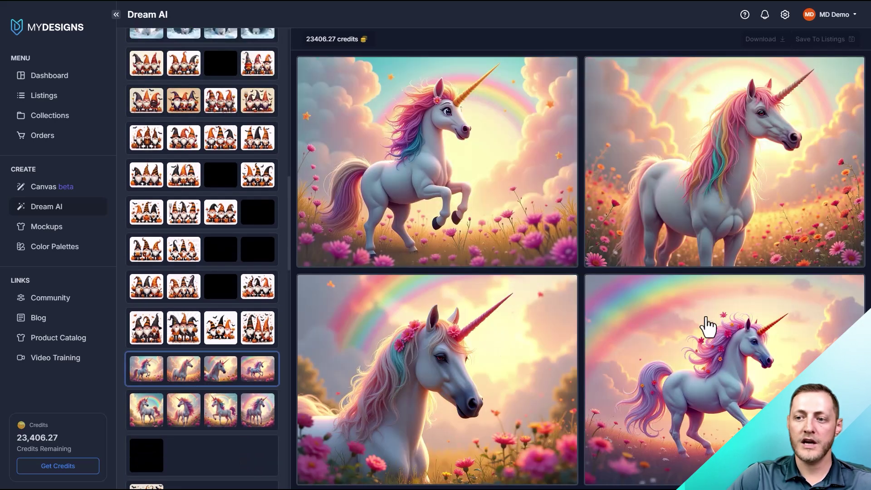
Step: Review the unicorn set's prompt, the available image generation models and the aspect ratio setting, without changing them
scroll(224, 350, "up", 10)
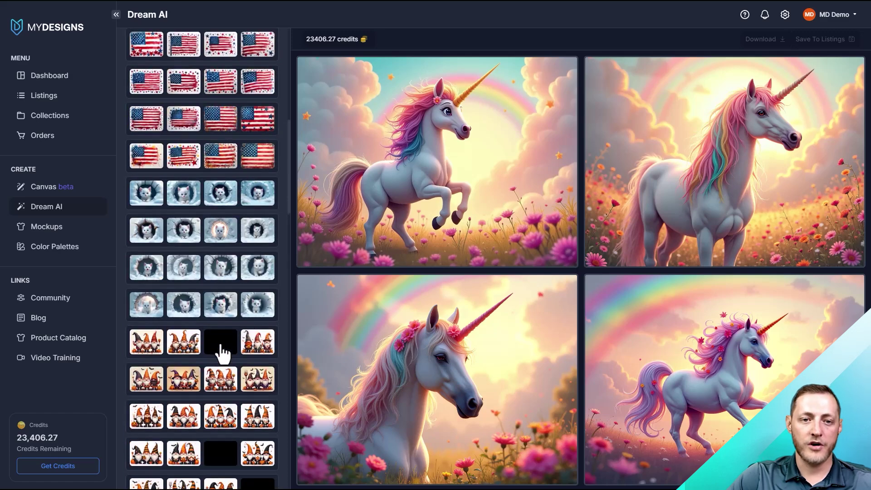
left_click_drag(236, 195, 443, 294)
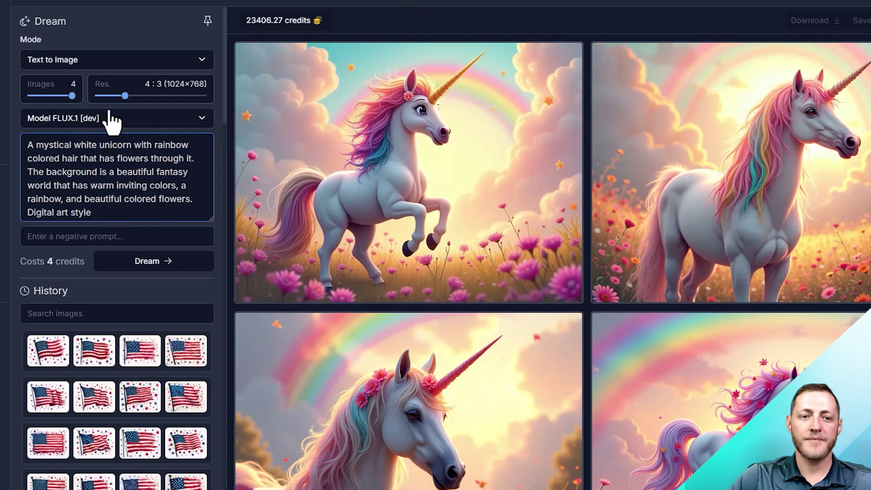
left_click(74, 127)
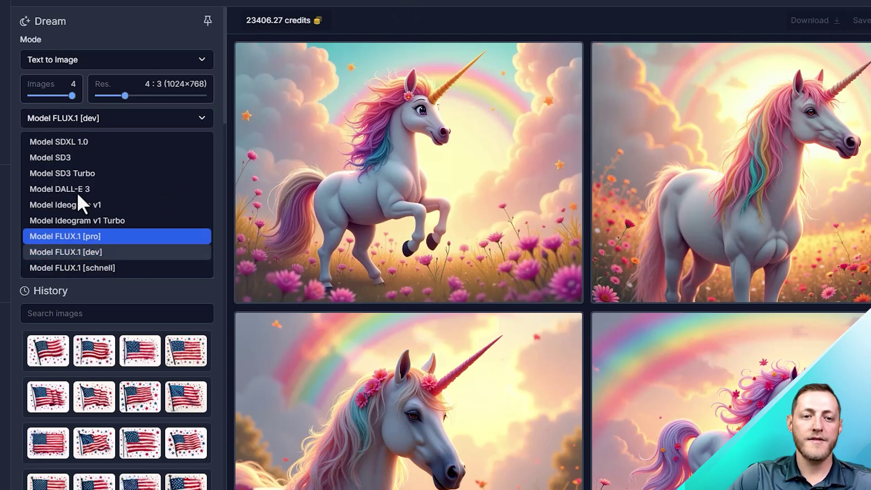
left_click(86, 119)
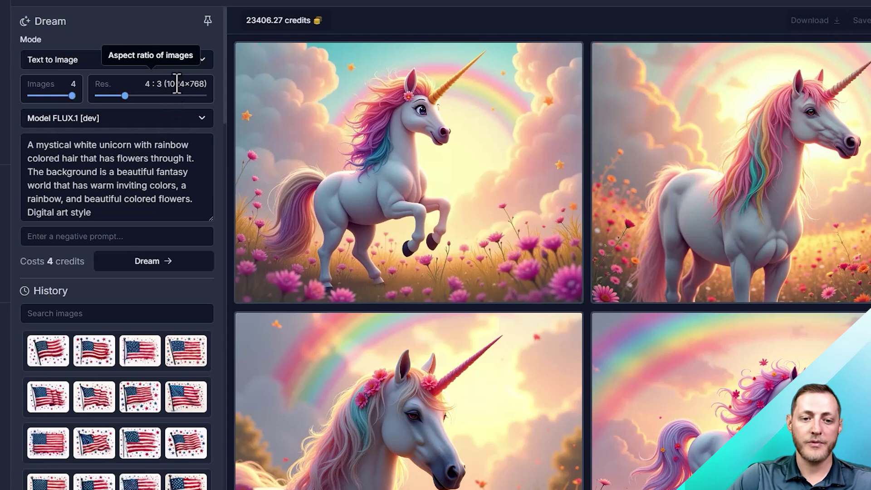
Step: Select the rearing unicorn image for saving to listings and set its upscale option to Upscale
left_click(454, 154)
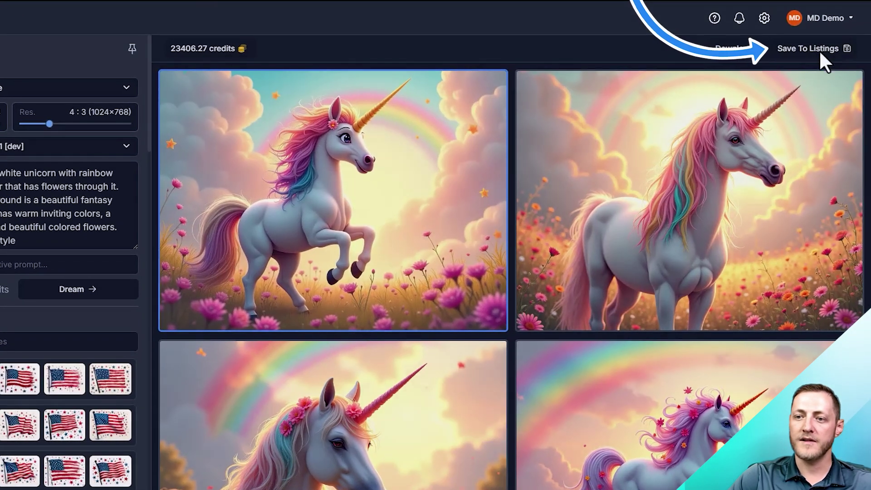
left_click(820, 51)
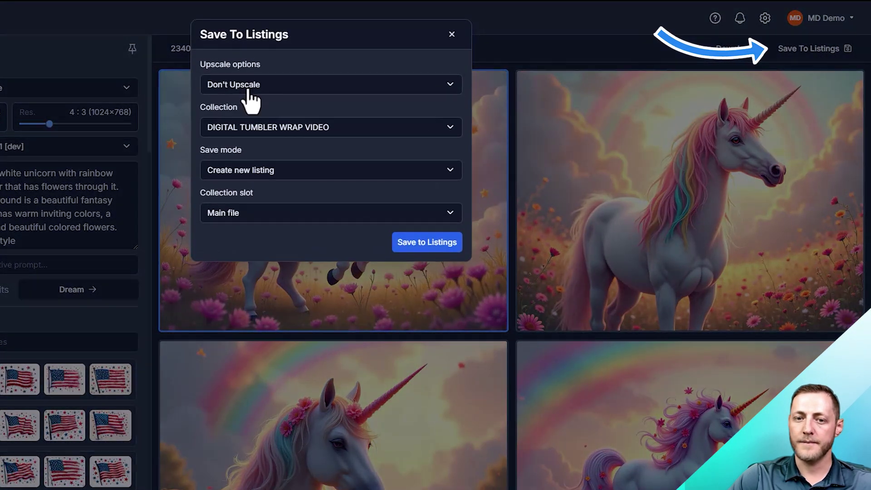
left_click(249, 86)
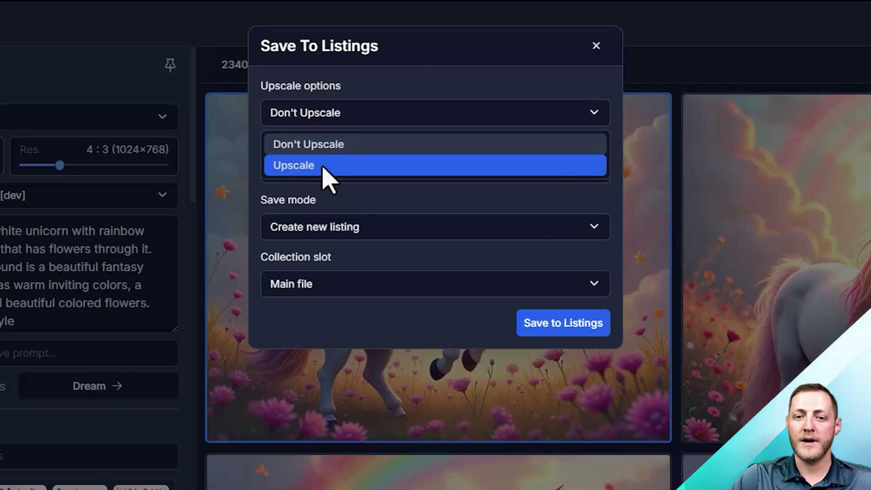
left_click(323, 167)
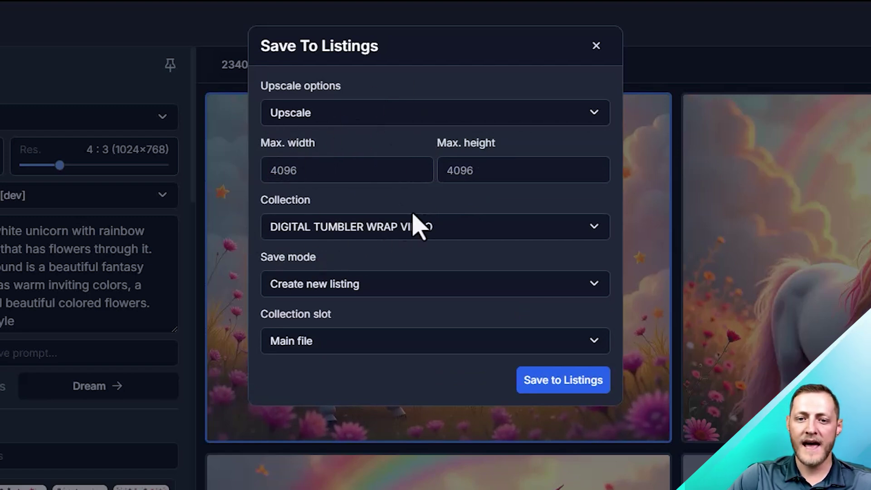
Step: Save the unicorn image as a new listing in the DIGITAL TUMBLER WRAP VIDEO collection, using the Main file slot, and approve storing it
left_click(376, 233)
left_click(345, 203)
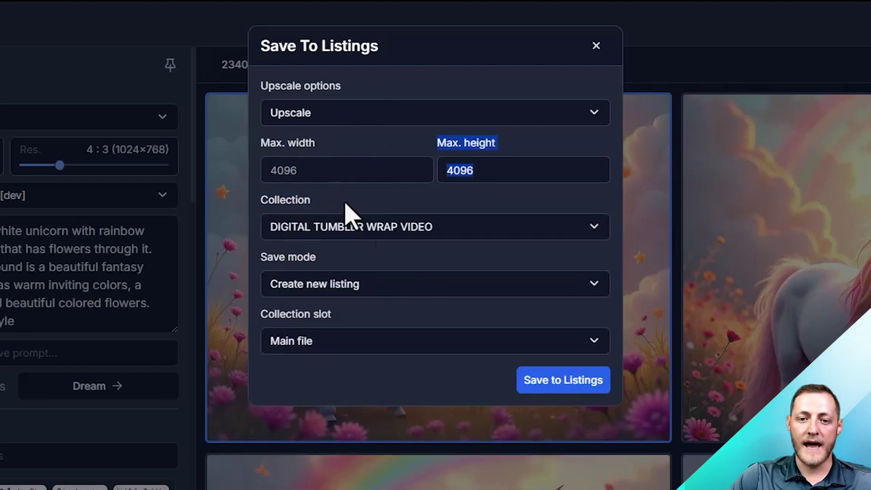
left_click(408, 276)
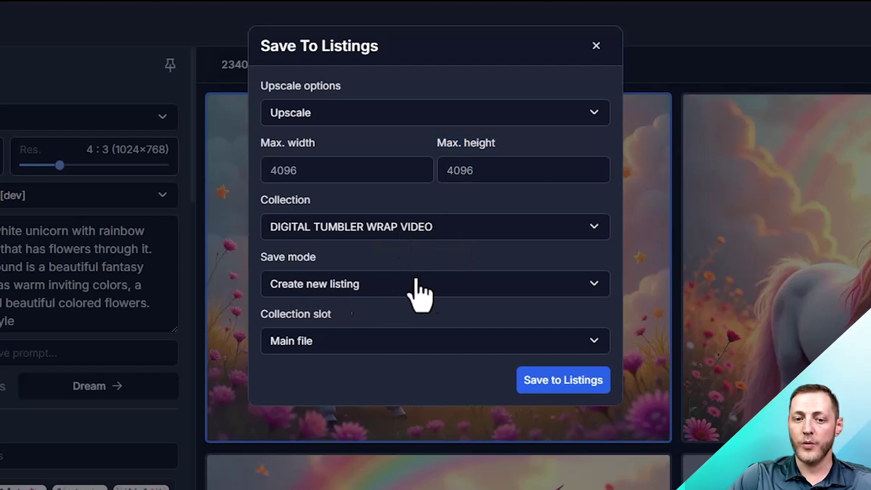
left_click(303, 350)
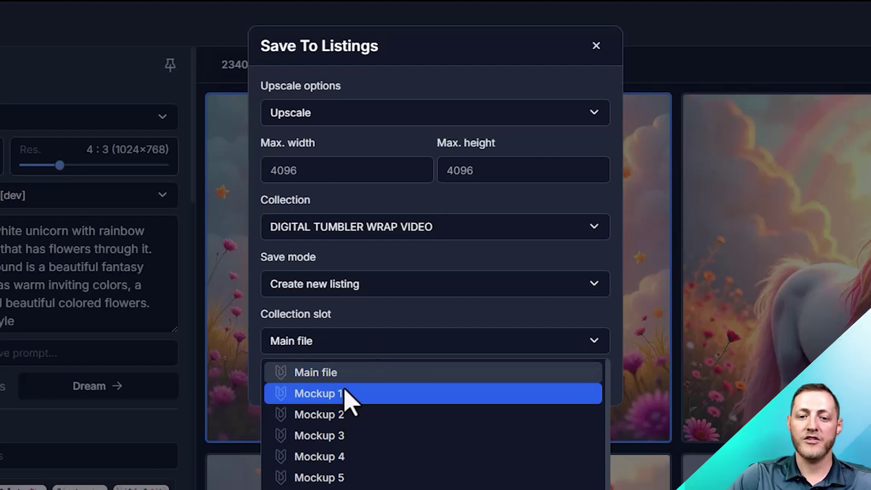
left_click(226, 172)
left_click(586, 388)
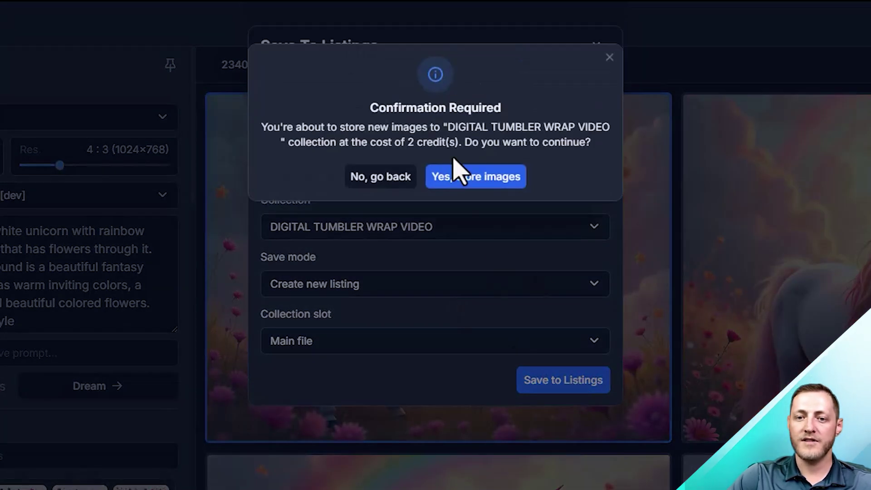
left_click(496, 183)
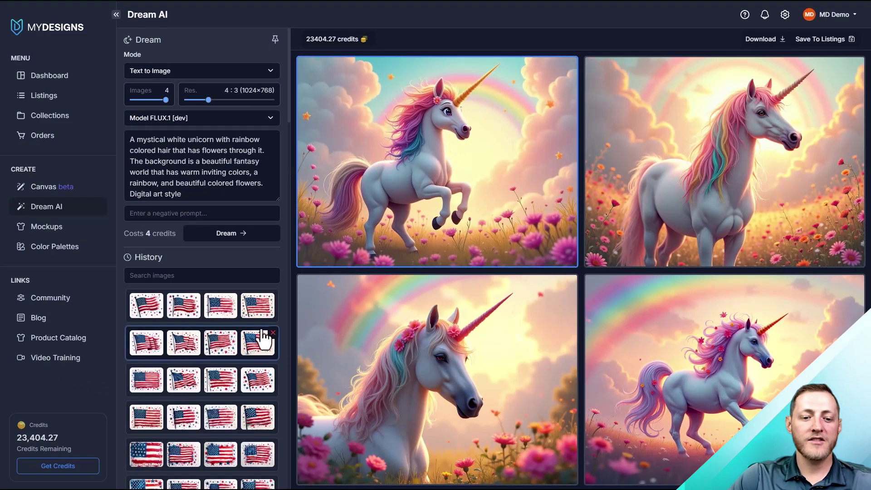
Step: Load the Halloween gnome image set with mostly cream backgrounds from the generation history and review its prompt
scroll(263, 341, "down", 10)
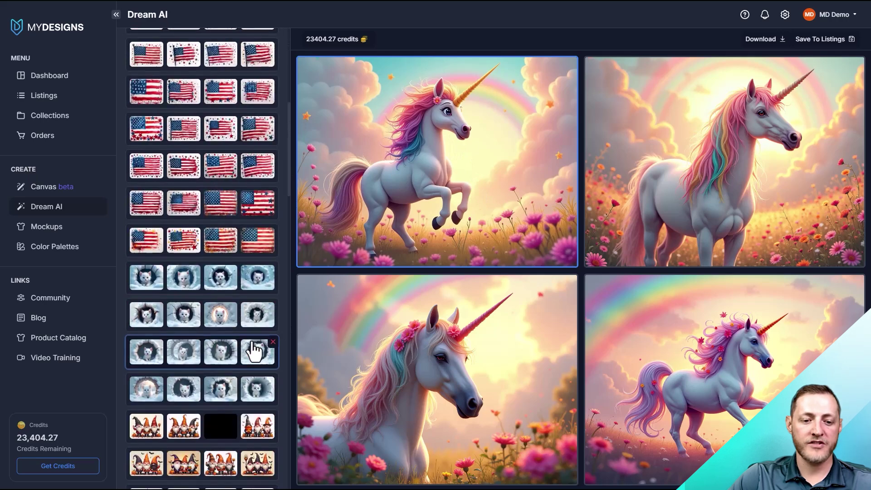
scroll(256, 349, "down", 7)
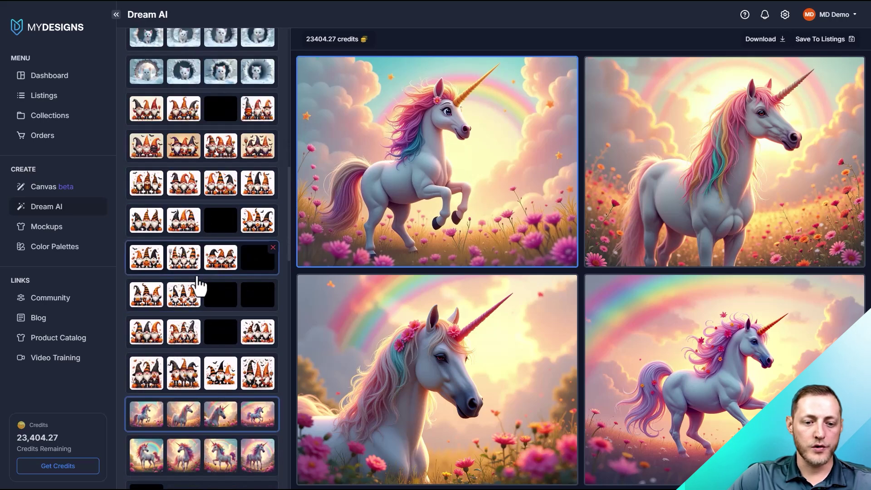
scroll(192, 274, "up", 1)
left_click(191, 192)
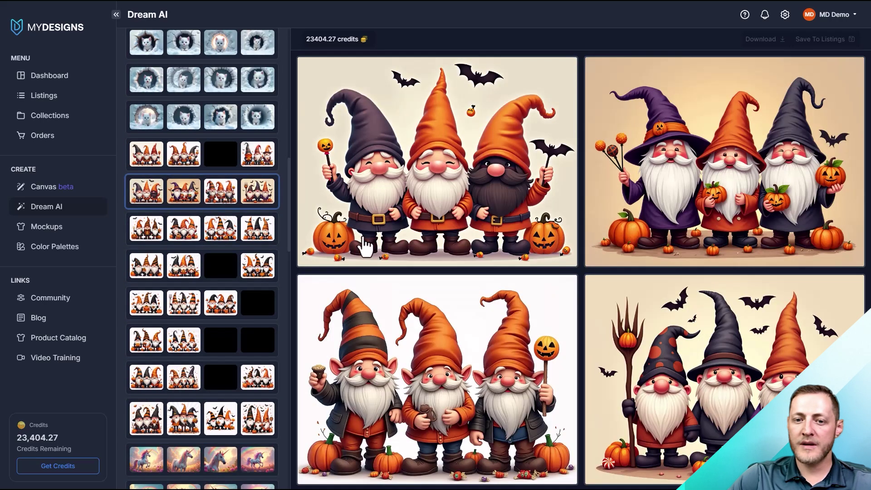
scroll(208, 218, "up", 15)
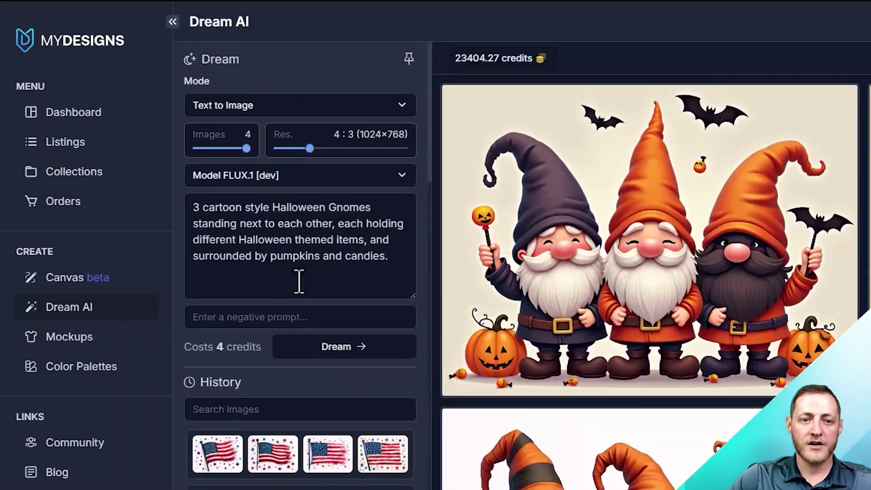
left_click_drag(201, 201, 410, 266)
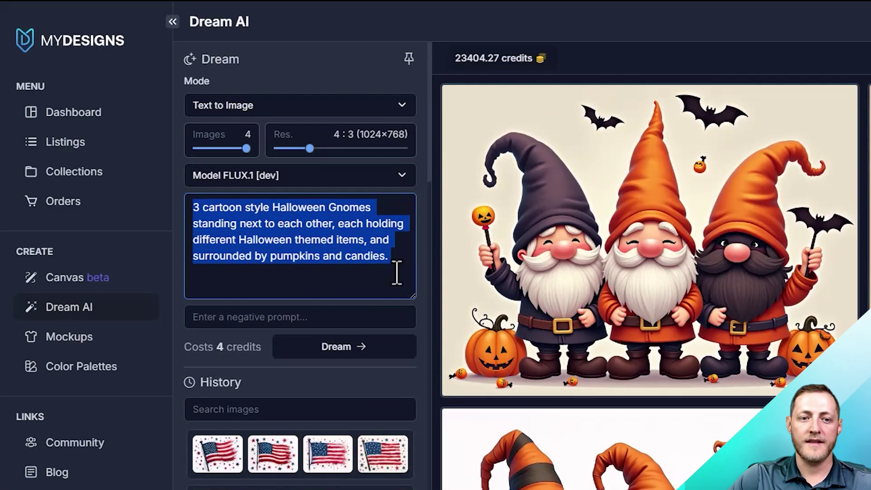
left_click(359, 262)
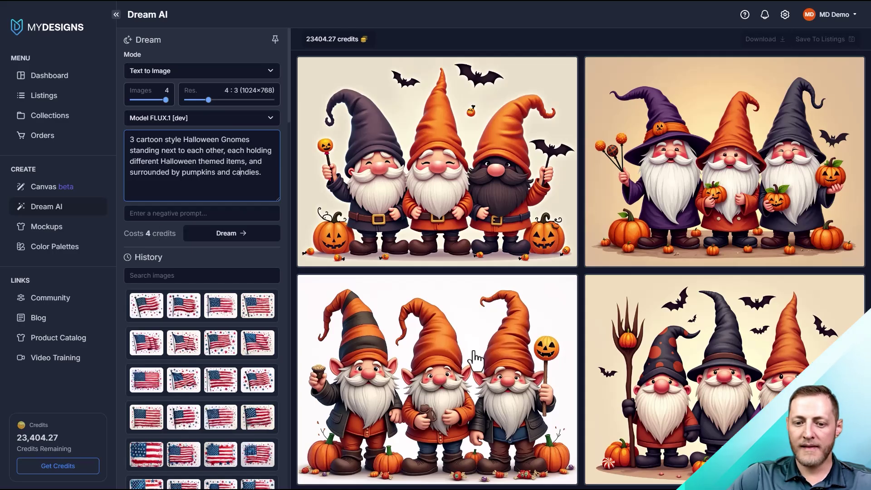
Step: Save the white-background gnomes image, upscaled, as a new listing in the DIGITAL TUMBLER WRAP VIDEO collection, using the Main file slot
left_click(431, 376)
left_click(819, 41)
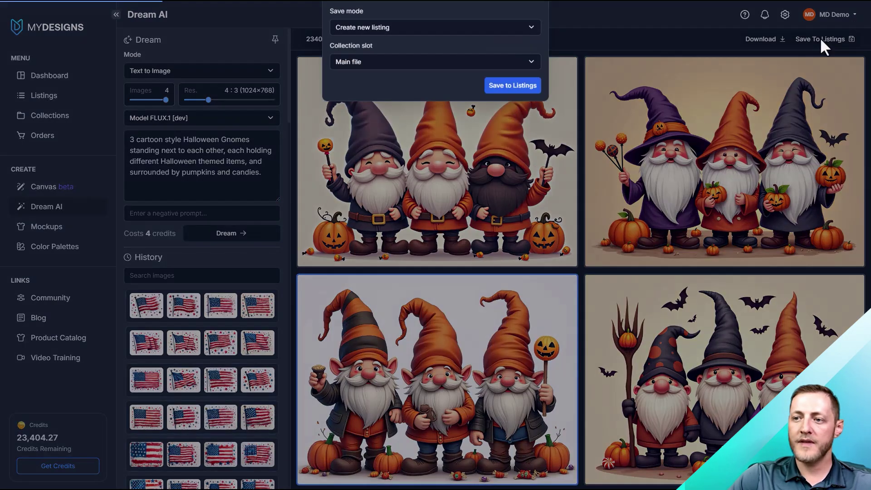
left_click(377, 70)
left_click(356, 100)
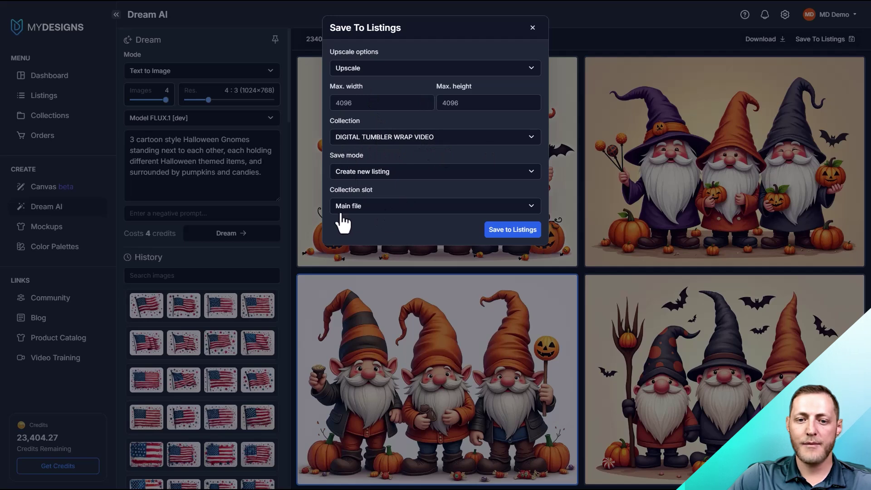
left_click(407, 206)
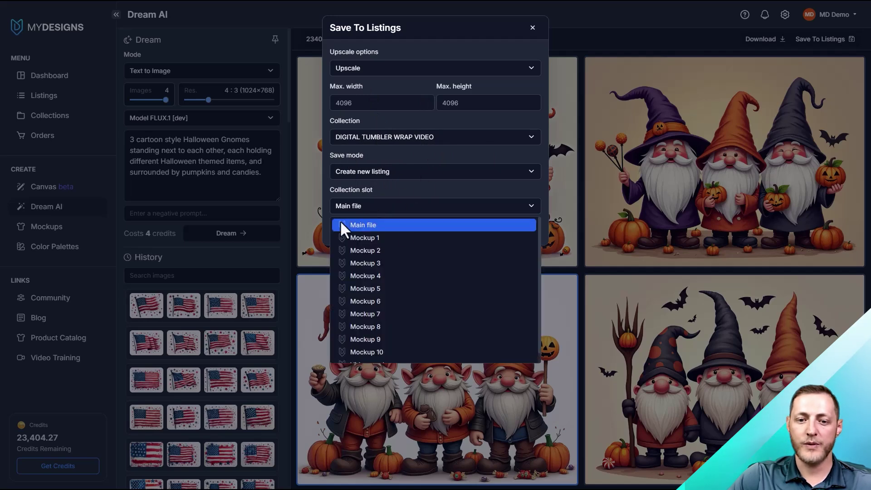
left_click(376, 221)
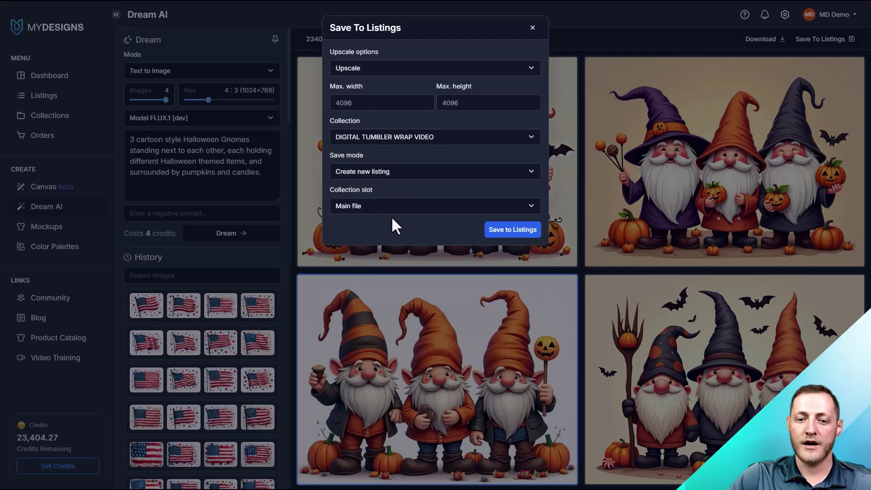
left_click(513, 229)
left_click(461, 109)
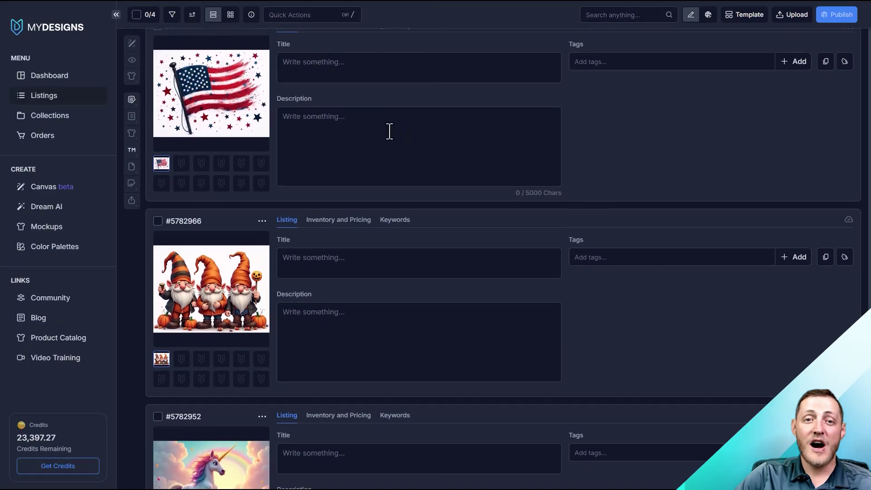
Step: Look through the collection's listings and compare the white kitten listing's main file with its second, tapered image
scroll(385, 136, "down", 6)
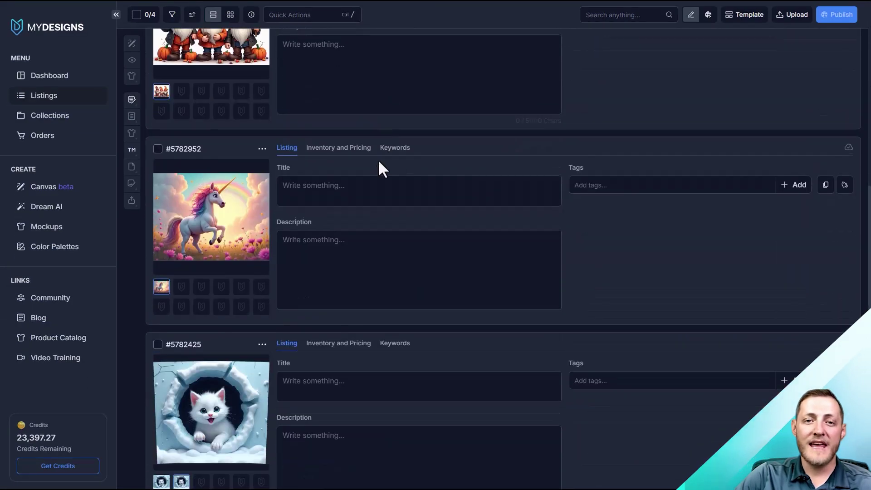
scroll(380, 195, "up", 7)
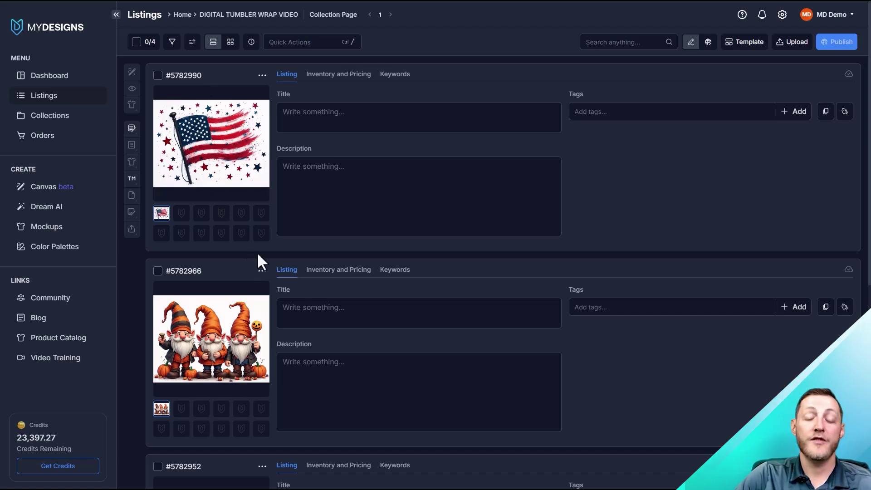
scroll(247, 229, "down", 7)
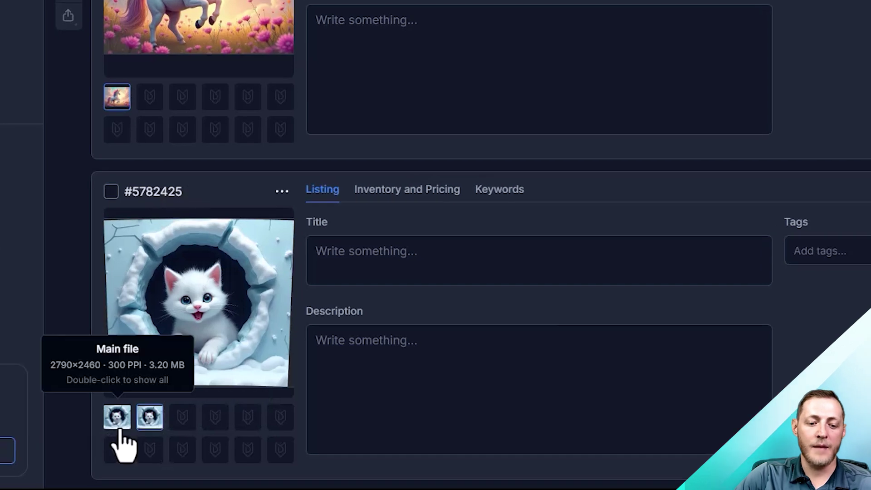
left_click(119, 422)
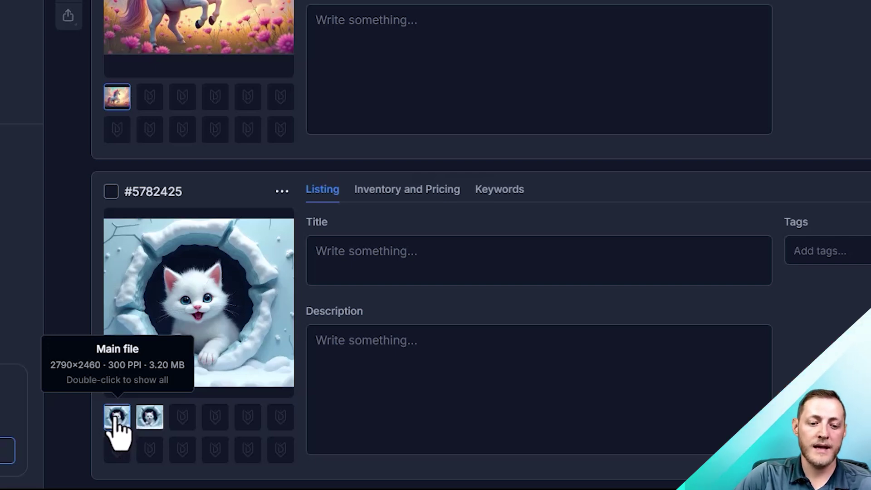
left_click(151, 425)
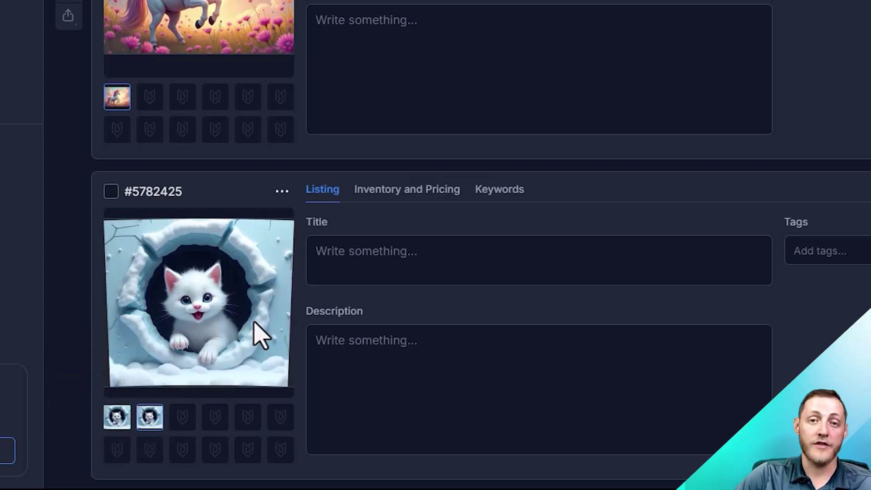
mouse_move(113, 422)
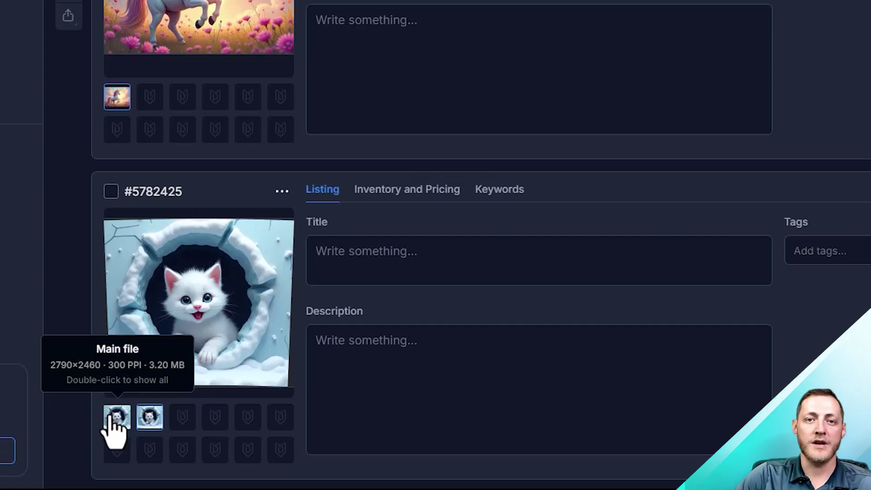
scroll(200, 281, "up", 10)
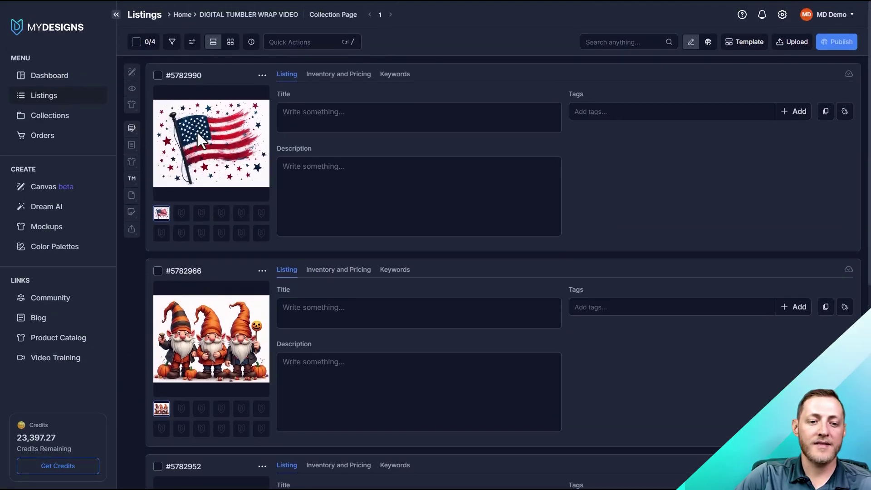
Step: Select the American flag, Halloween gnomes and unicorn listings, leaving the kitten listing out
left_click(157, 76)
left_click(158, 271)
scroll(181, 248, "down", 3)
left_click(158, 331)
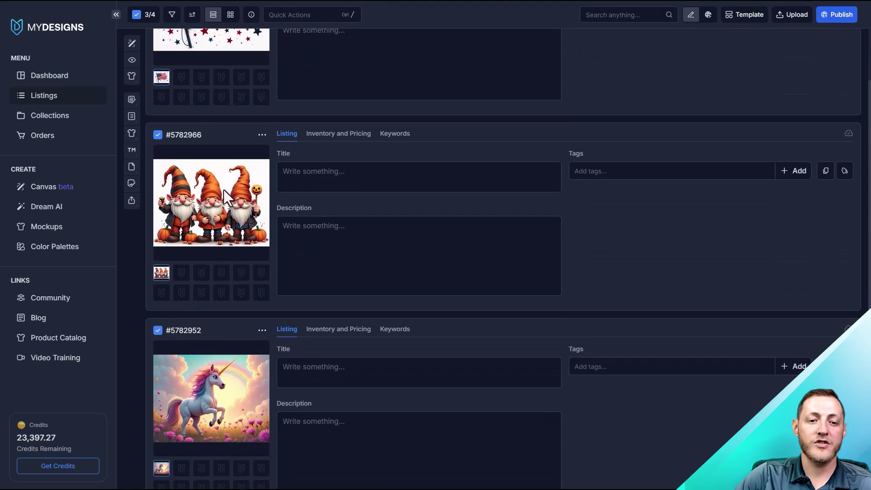
scroll(196, 399, "down", 5)
scroll(242, 333, "up", 6)
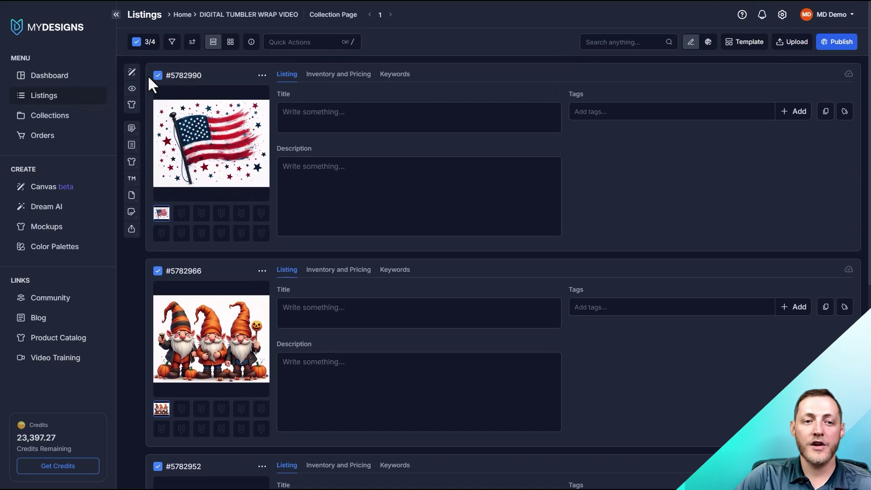
Step: Open the three selected listings in Canvas and create a custom-size artboard 2790 px wide and 2460 px high
left_click(132, 73)
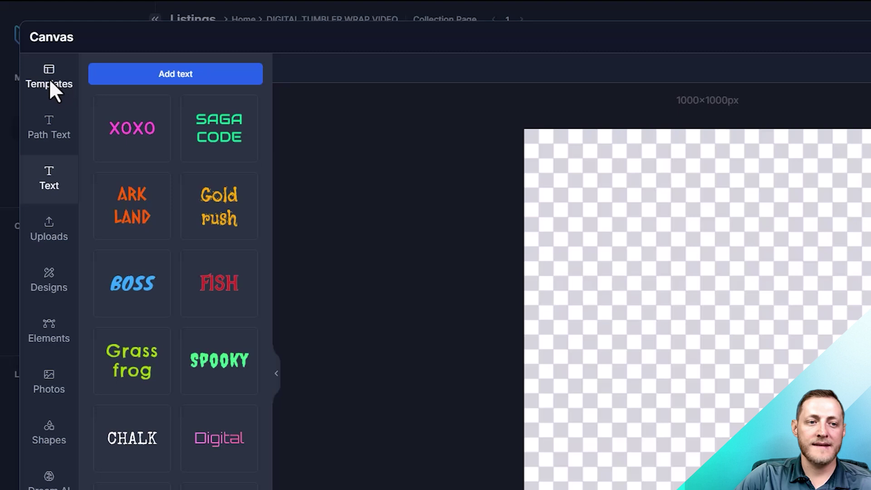
left_click(49, 79)
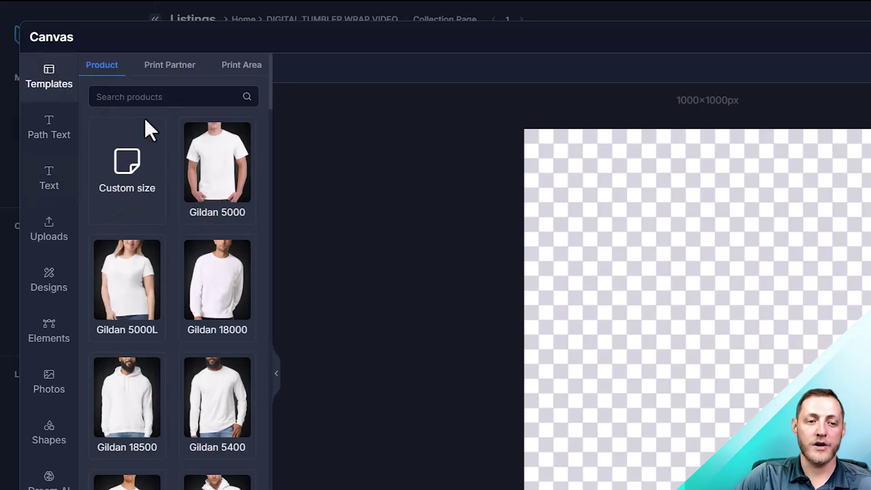
left_click(127, 189)
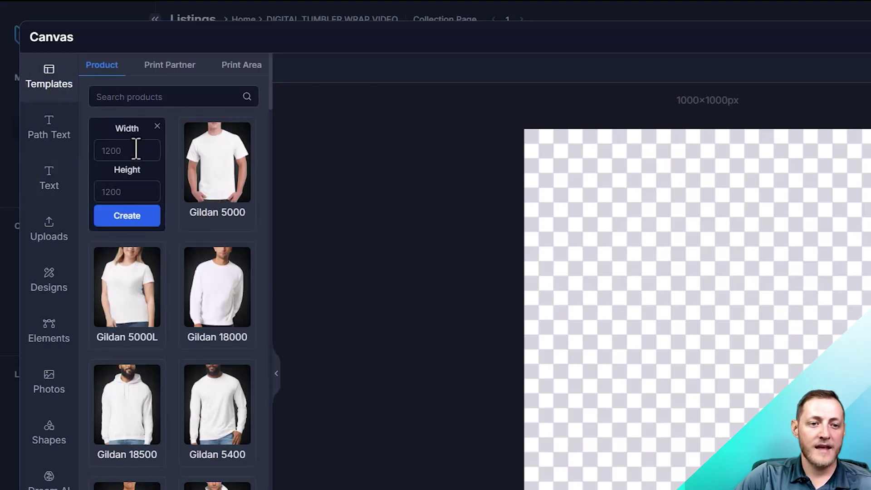
type("279")
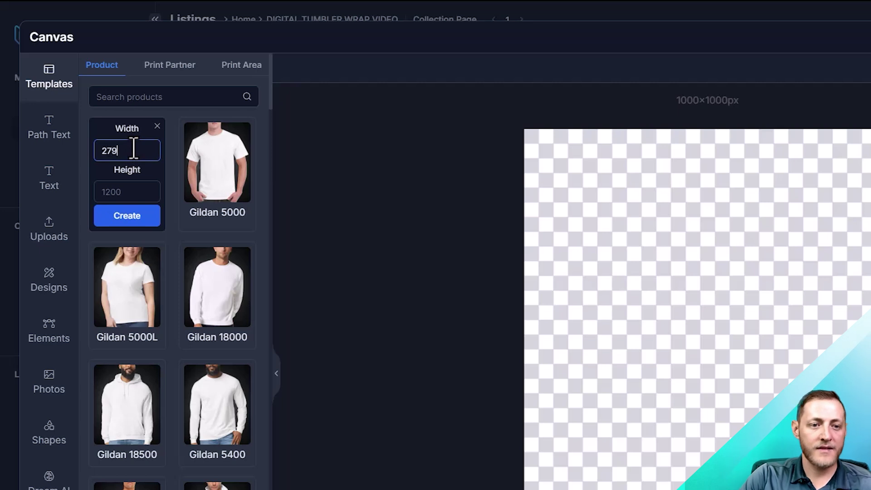
type("0")
key("Tab")
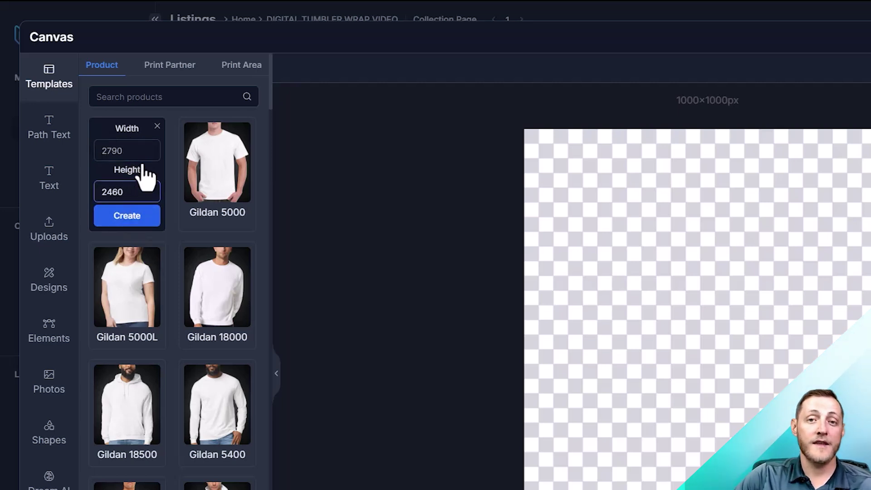
left_click(132, 217)
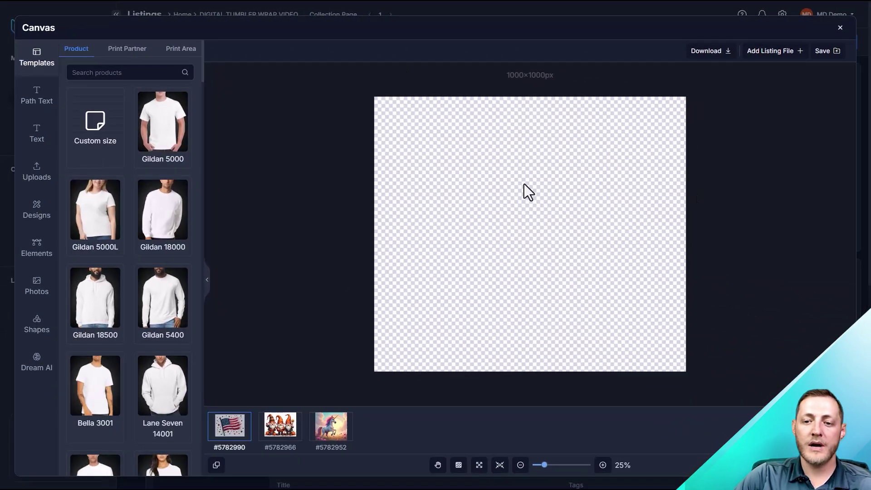
Step: Add each listing's Main file to all artboards and check the gnomes, unicorn and flag artboards
left_click(525, 185)
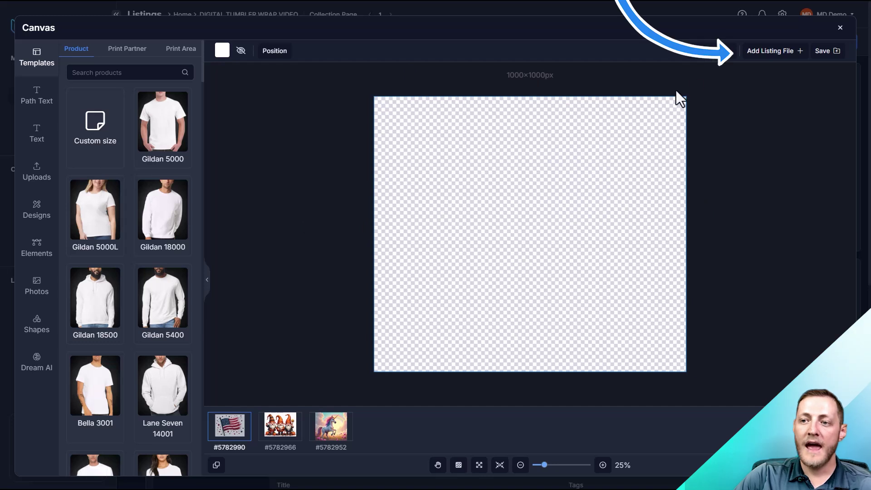
left_click(767, 53)
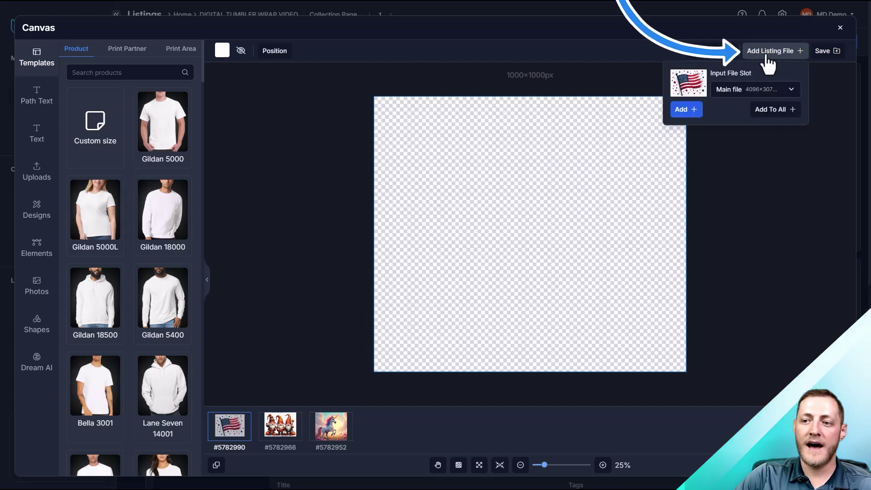
left_click(757, 90)
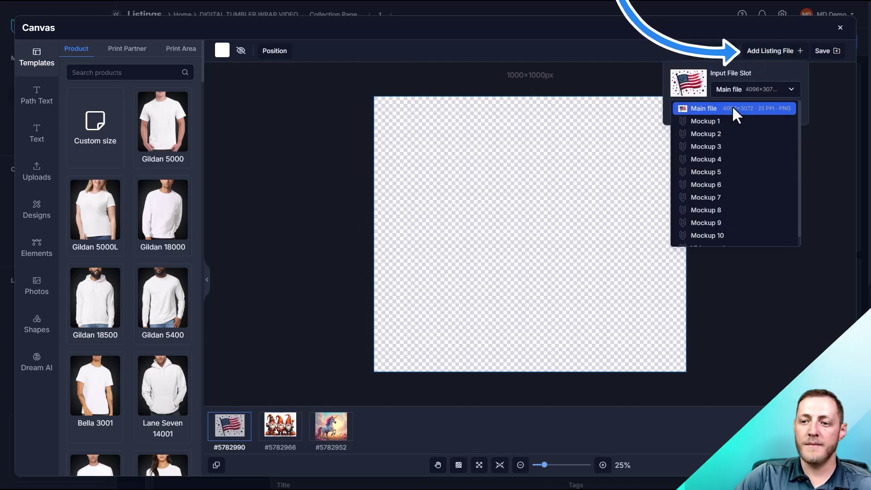
left_click(728, 108)
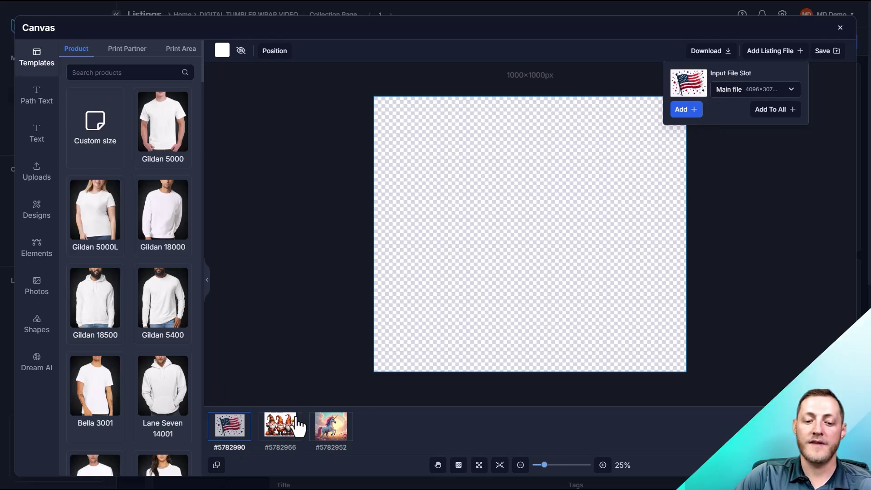
left_click(771, 110)
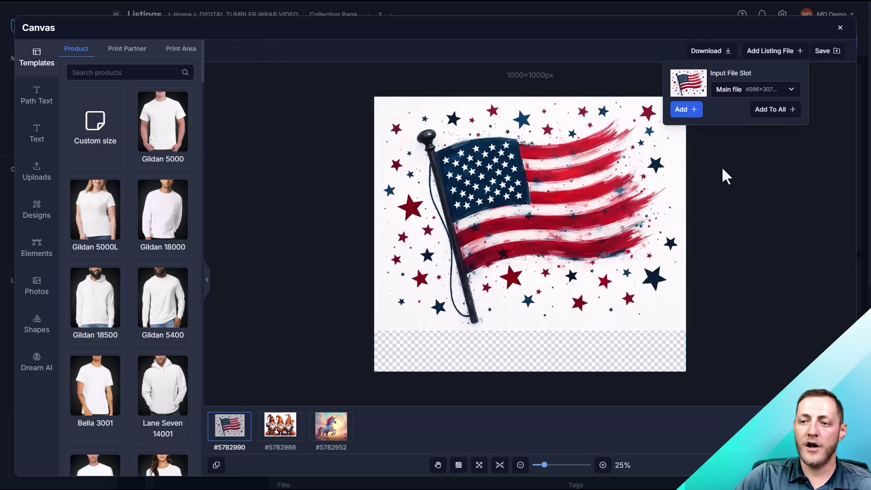
left_click(279, 427)
left_click(347, 427)
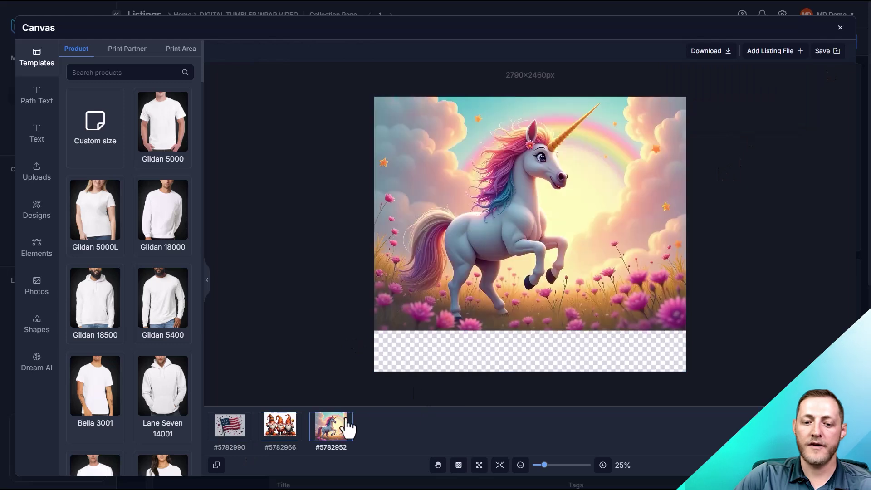
left_click(229, 427)
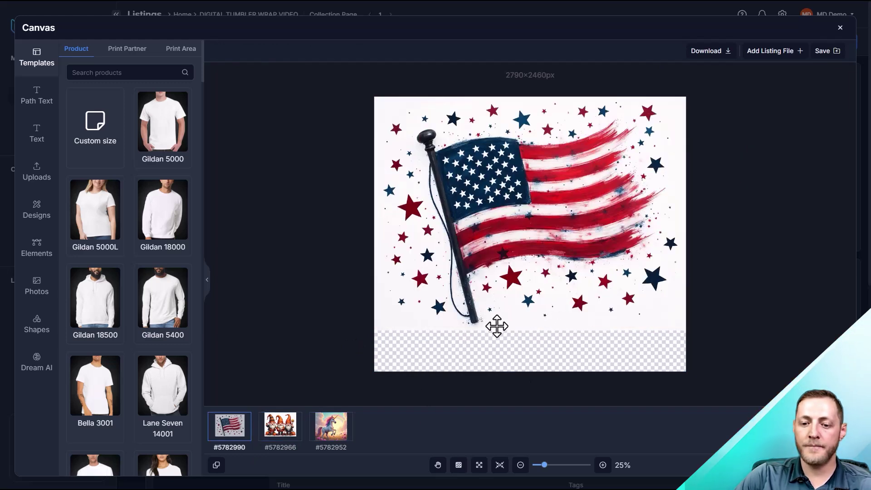
Step: Try to resize the American flag image freehand to cover the whole artboard
left_click(459, 327)
left_click_drag(374, 331, 334, 361)
left_click_drag(685, 361, 699, 370)
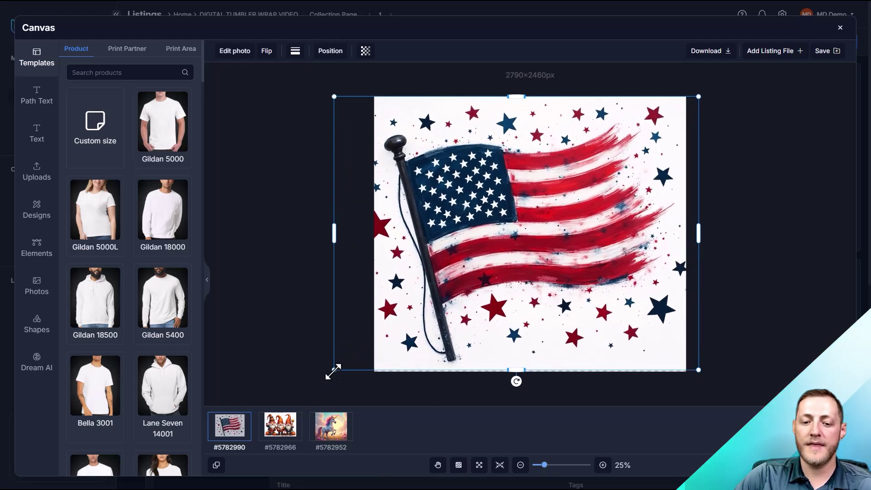
left_click_drag(334, 370, 379, 336)
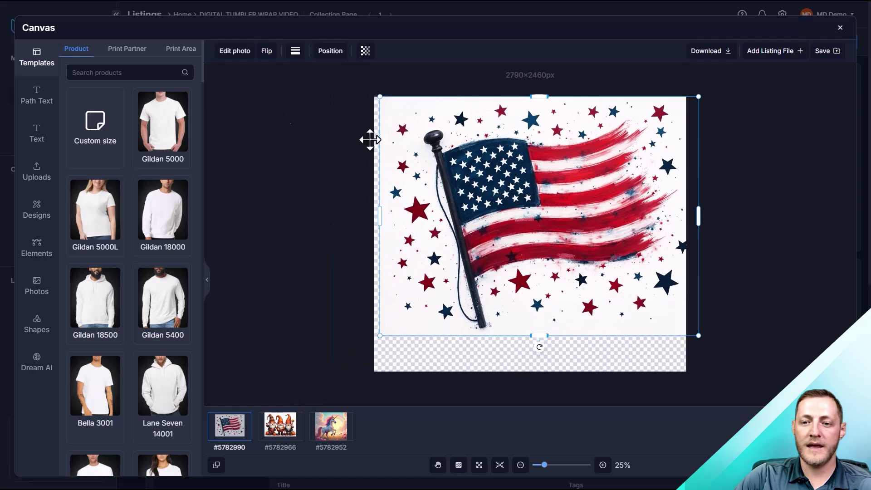
Step: Try both fit to artboard and fit height on the flag image, leaving it fitted to the artboard's height
left_click(234, 51)
left_click(325, 51)
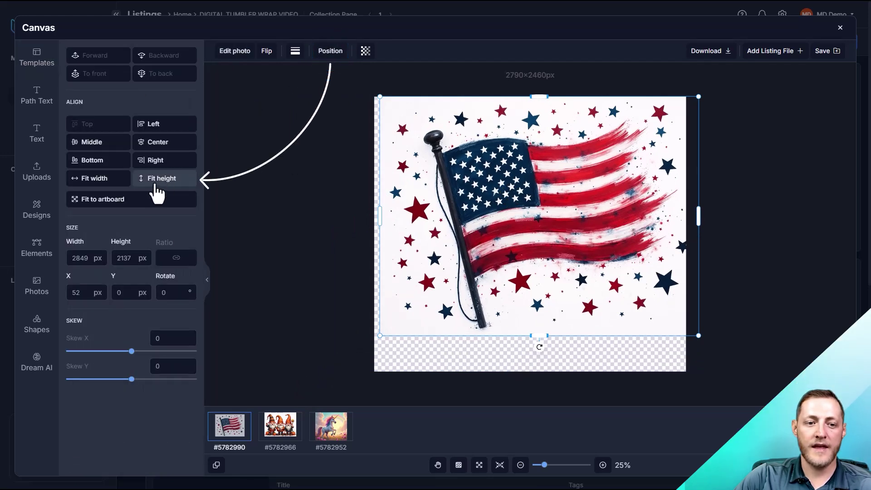
left_click(159, 181)
left_click(109, 204)
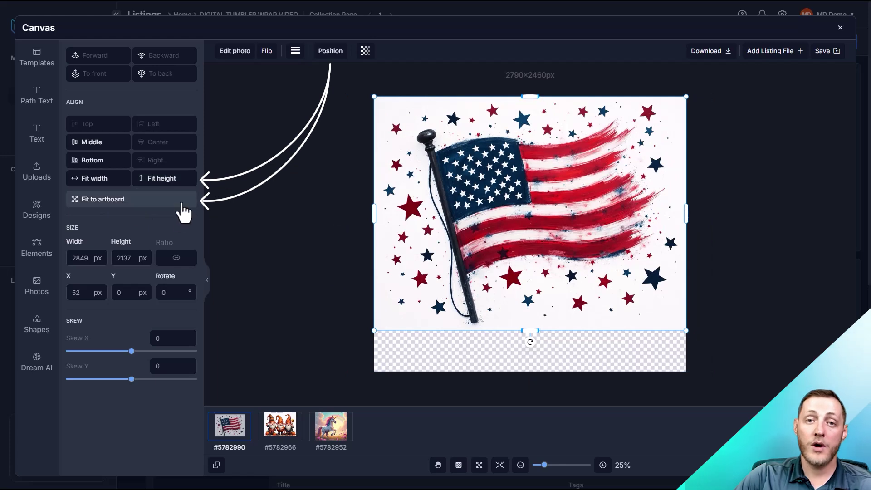
left_click(148, 179)
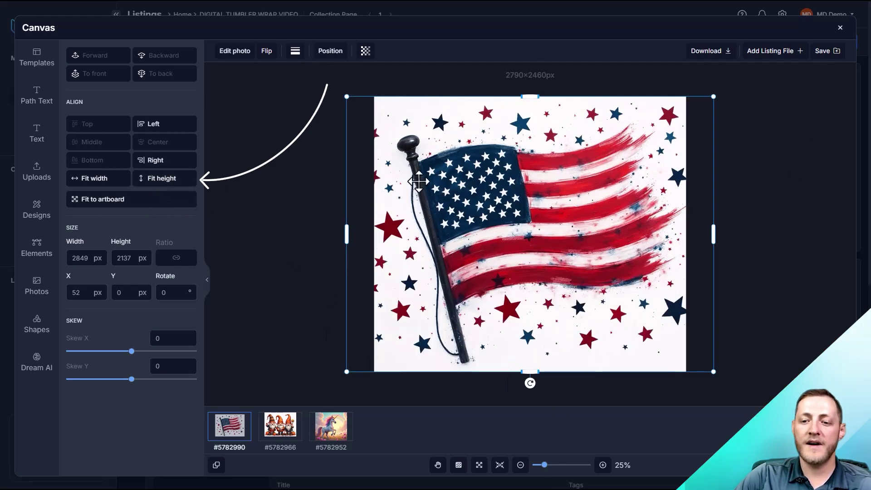
left_click(844, 206)
left_click(511, 222)
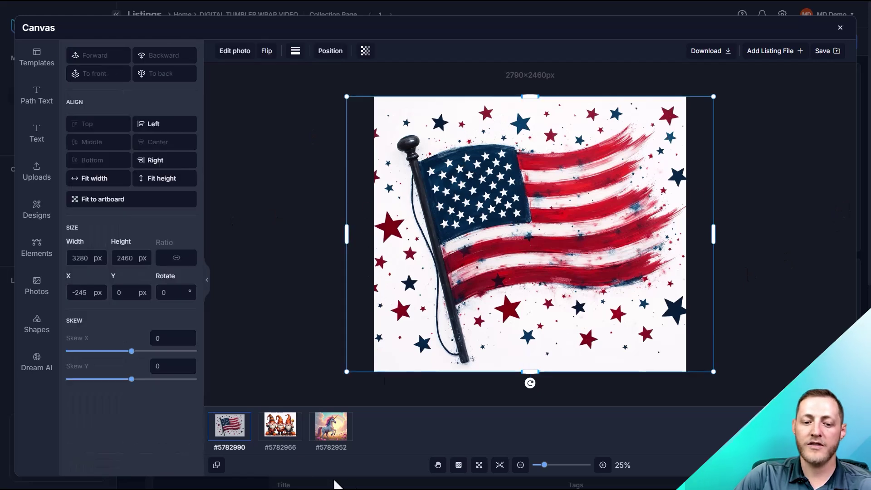
Step: Fit the Halloween gnomes image to the height of its artboard
left_click(287, 442)
left_click(571, 248)
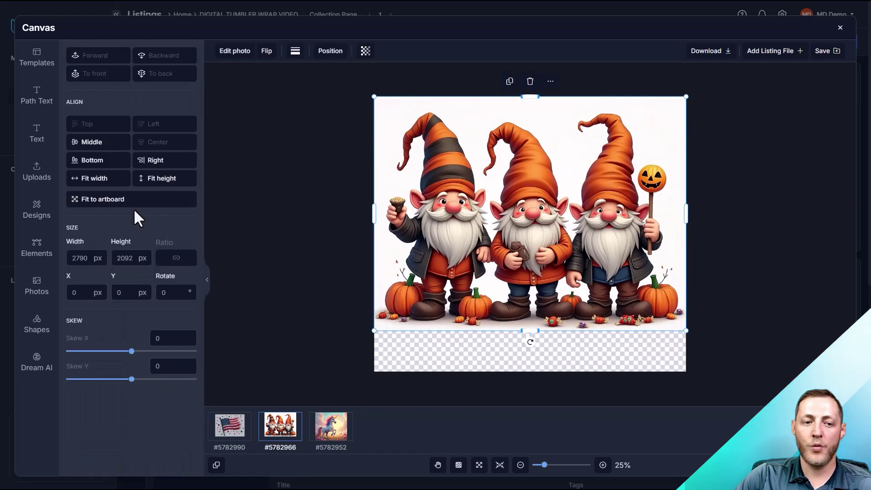
left_click(152, 181)
left_click(675, 404)
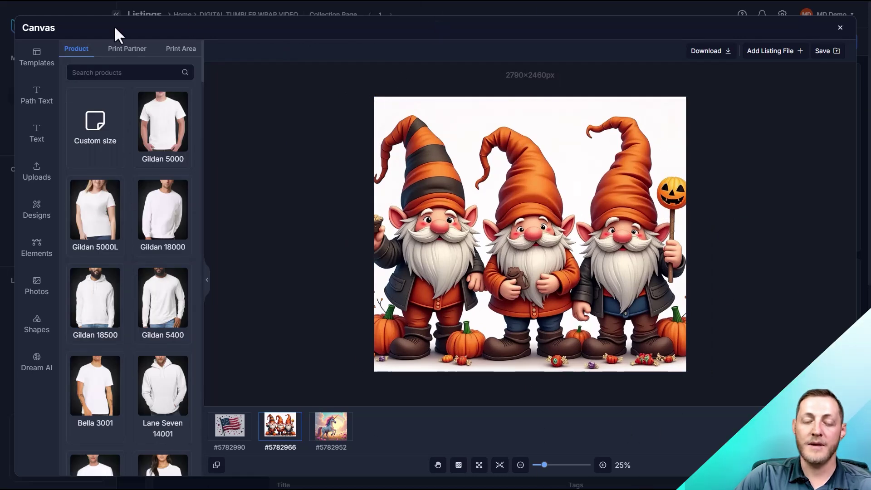
Step: Shrink the gnomes image to about 2580 × 1935 px and place it near the artboard's top edge, X about 145 px
left_click(486, 176)
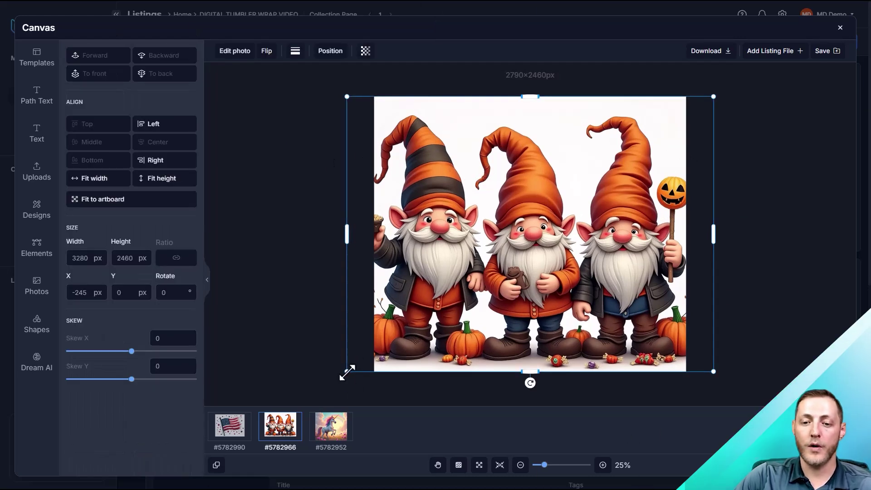
left_click_drag(349, 369, 393, 346)
left_click_drag(725, 350, 664, 313)
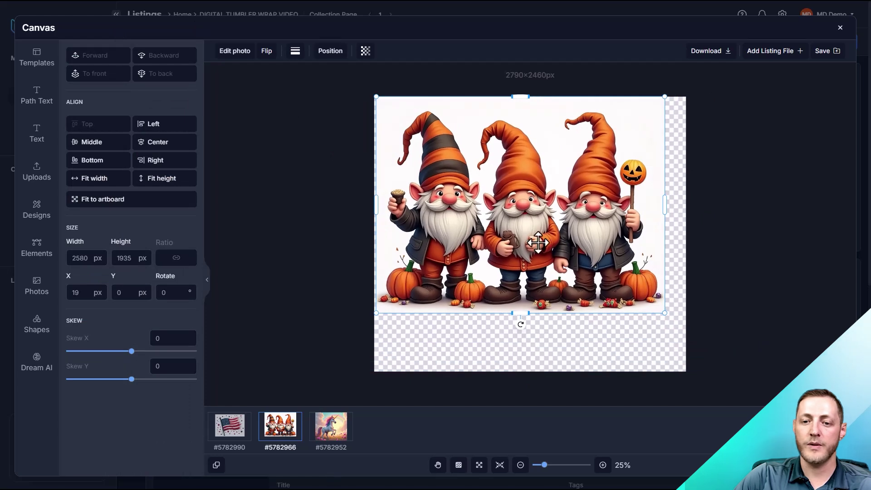
left_click_drag(539, 243, 553, 242)
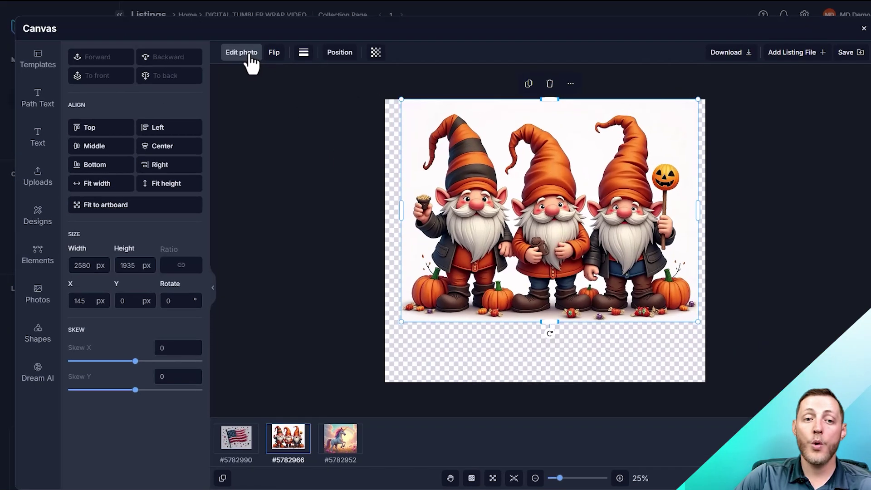
Step: Remove the background of the gnomes image with BG Remover and move the image slightly down
left_click(235, 52)
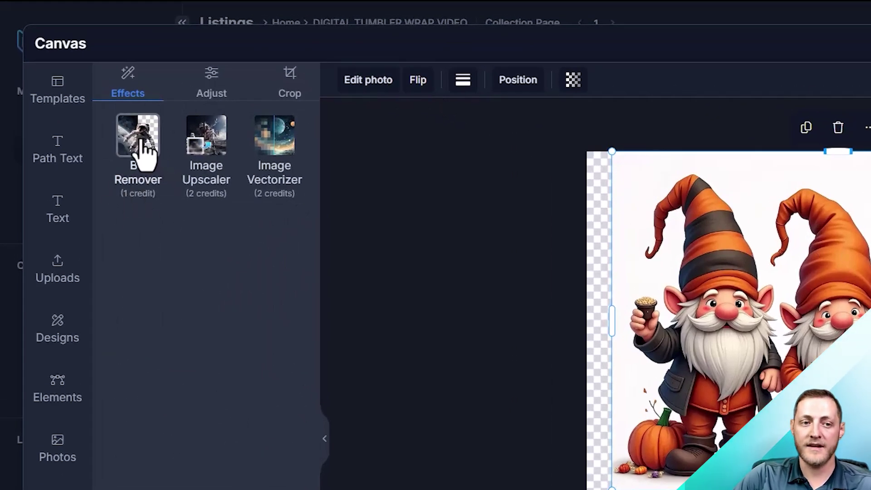
left_click(144, 142)
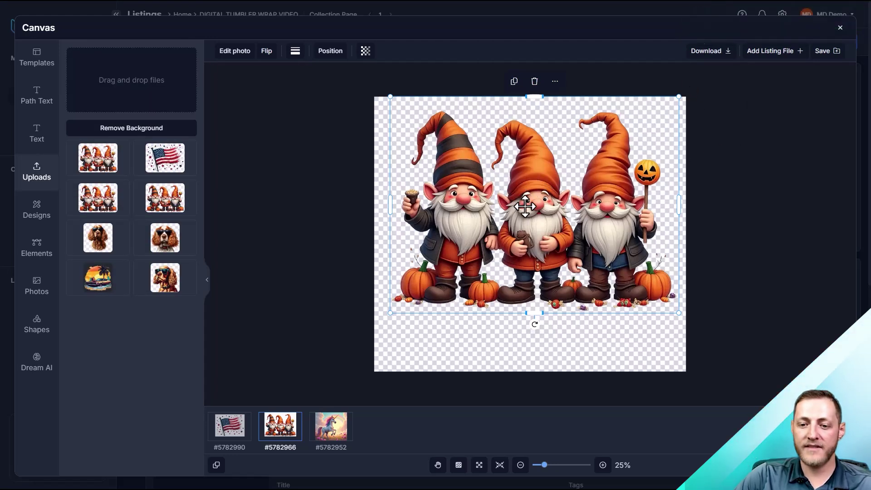
left_click_drag(527, 207, 525, 212)
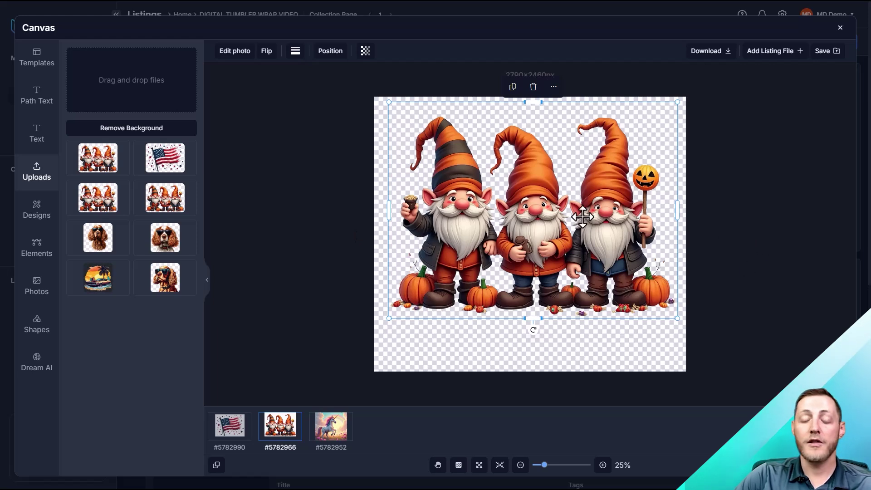
Step: Shrink the flag image on its artboard so its full width fits, and place it in the upper part with side margins
left_click(235, 430)
left_click(537, 208)
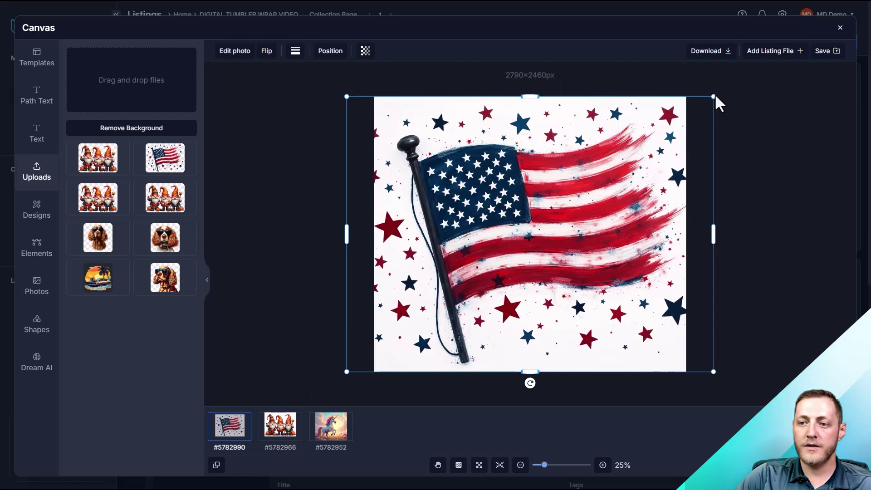
left_click_drag(714, 96, 663, 129)
left_click_drag(594, 172, 608, 153)
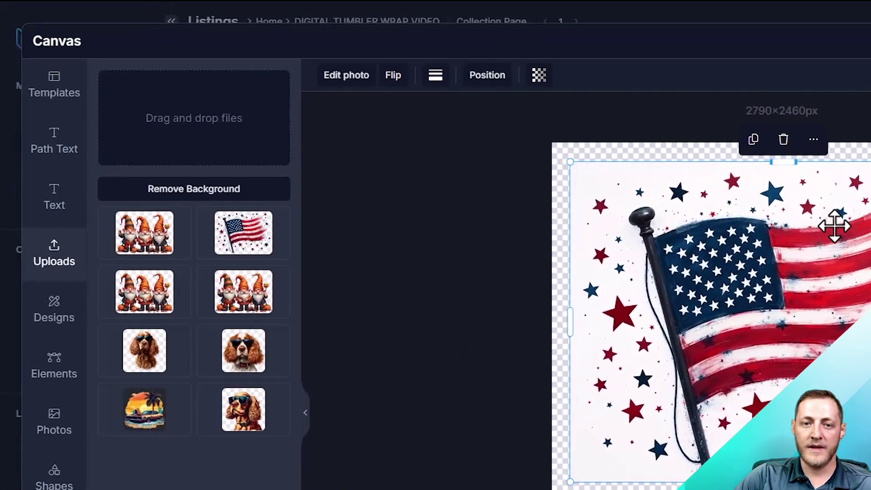
Step: Remove the background of the flag image with BG Remover
left_click(347, 75)
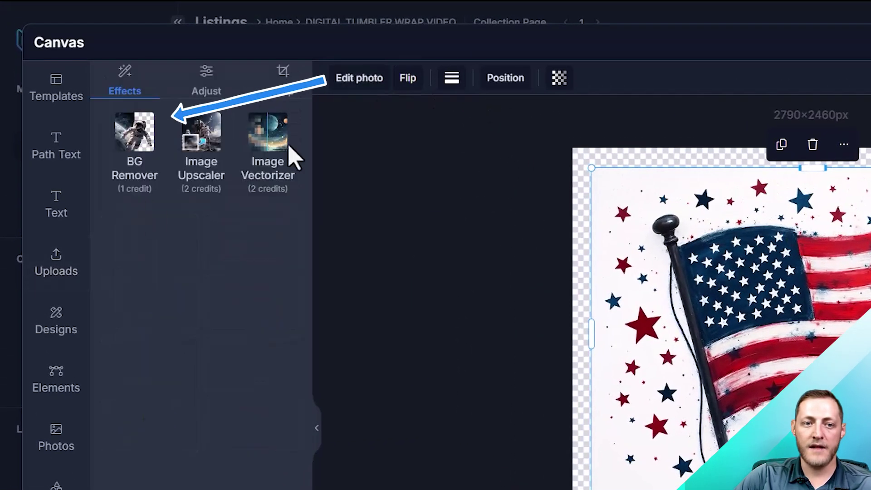
left_click(141, 148)
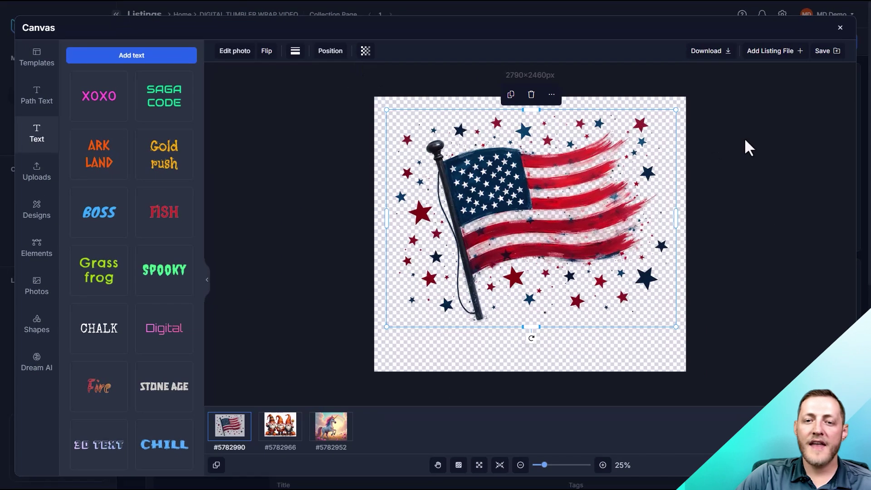
left_click(749, 147)
left_click(638, 188)
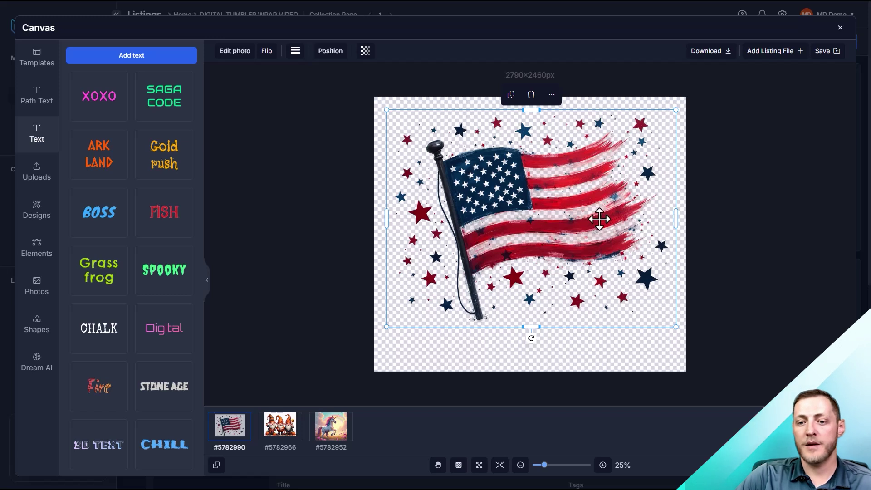
Step: Turn on the white background colour of the flag artboard
left_click(762, 224)
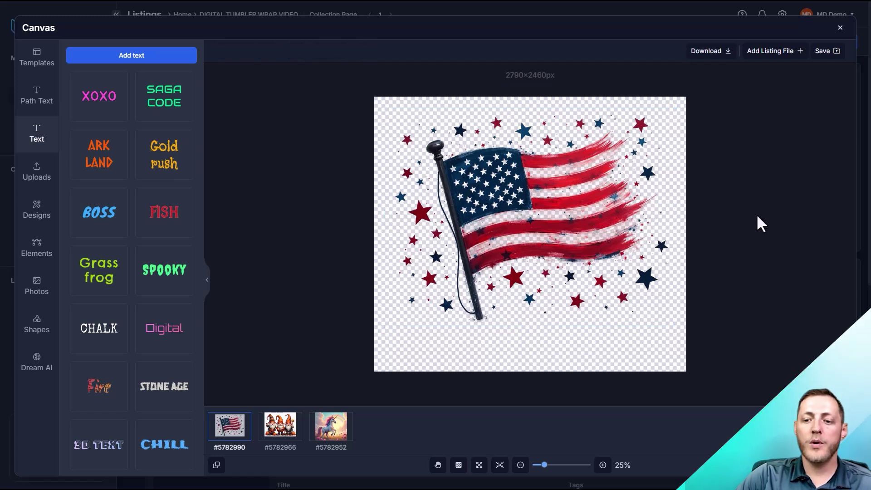
left_click(486, 355)
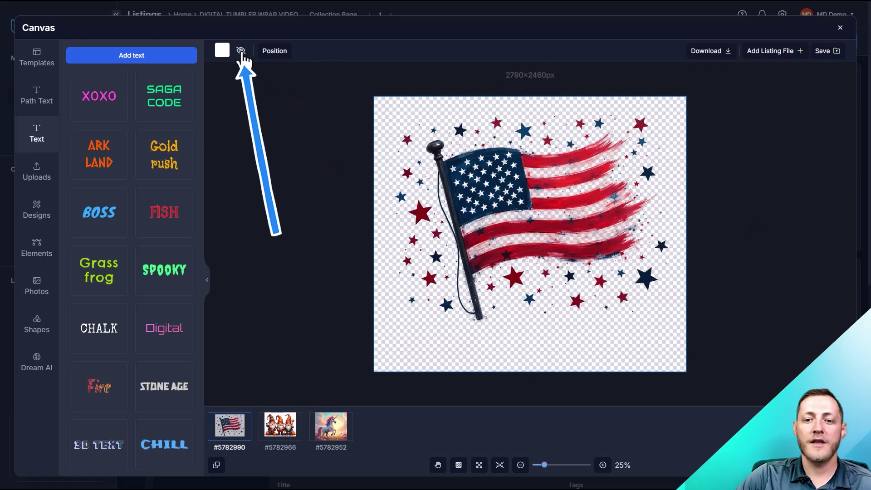
left_click(241, 51)
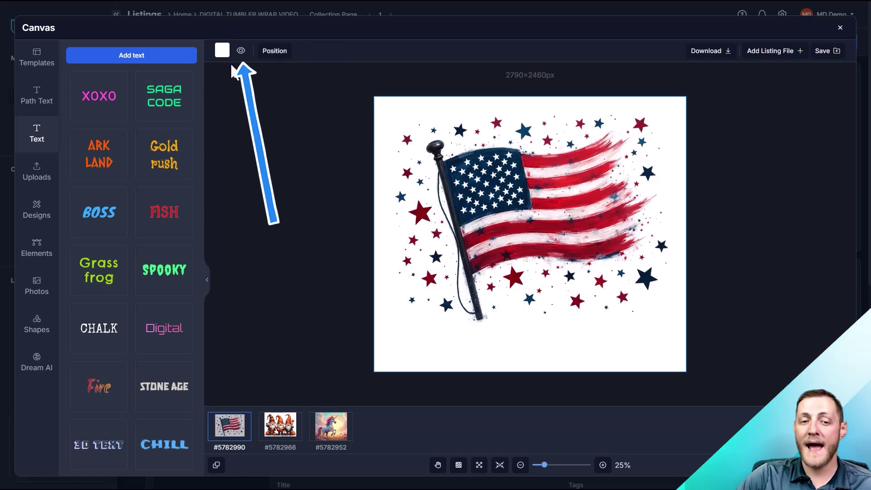
Step: Toggle the flag artboard's background off and back on, and enlarge the flag image to about 2753 × 2065 px
left_click(241, 51)
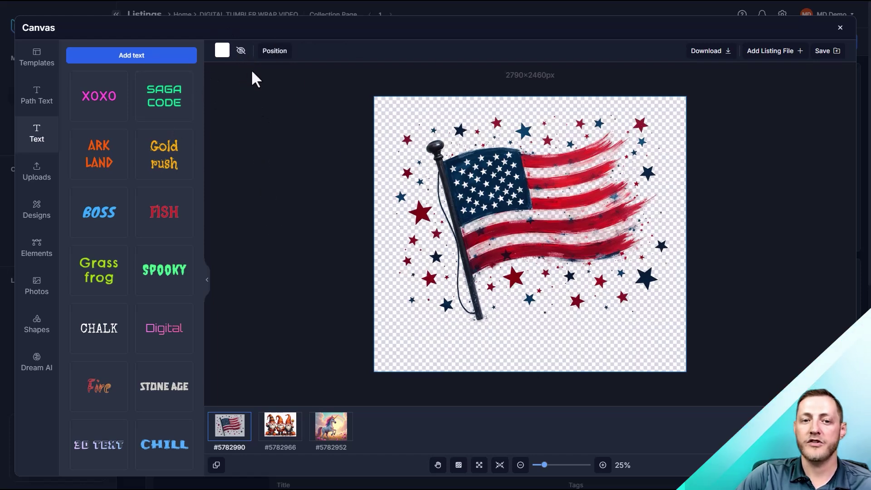
left_click(241, 51)
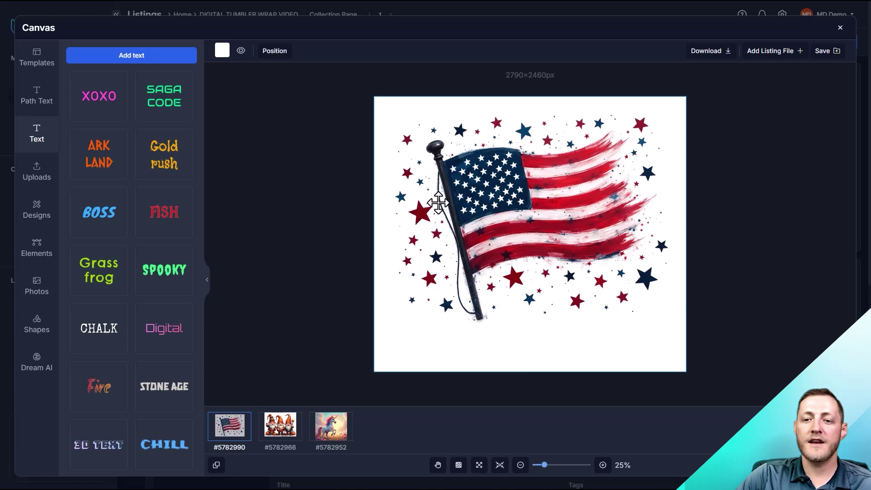
left_click(538, 205)
left_click_drag(676, 332, 686, 336)
left_click_drag(386, 335, 379, 340)
Step: Fit the flag image to its artboard and move it down to about Y 178 px, leaving margins above and below
left_click(330, 51)
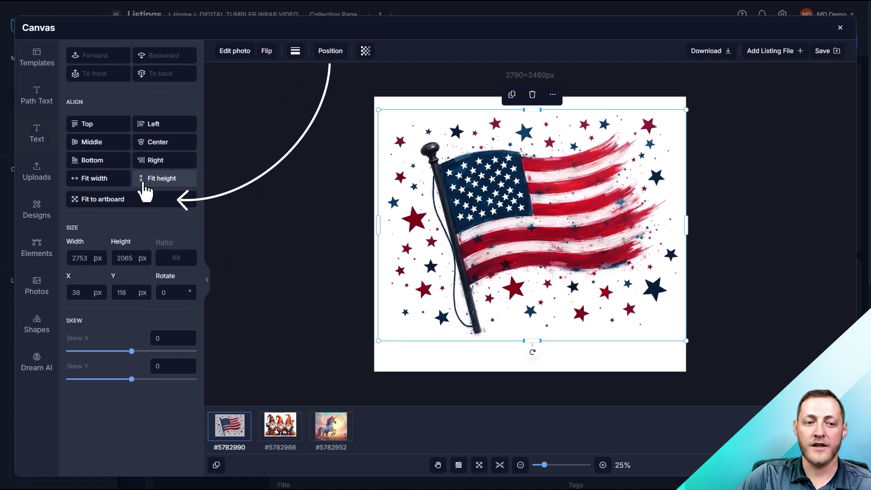
left_click(175, 199)
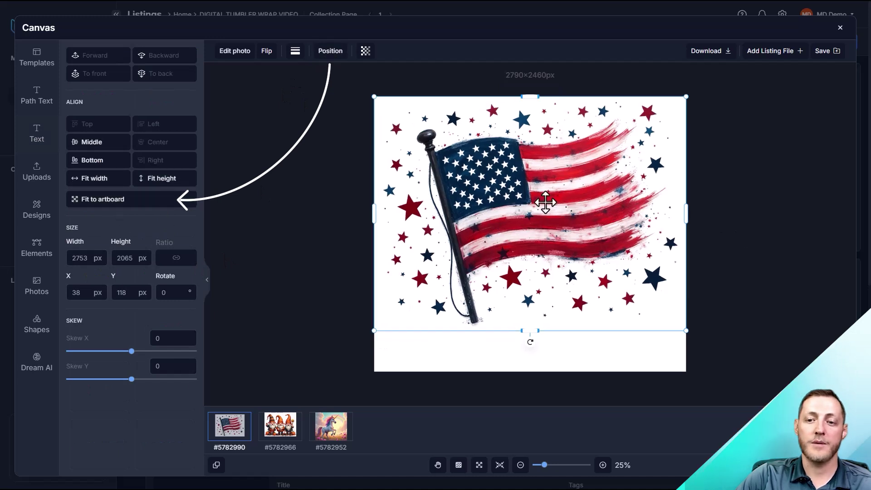
left_click_drag(545, 204, 545, 222)
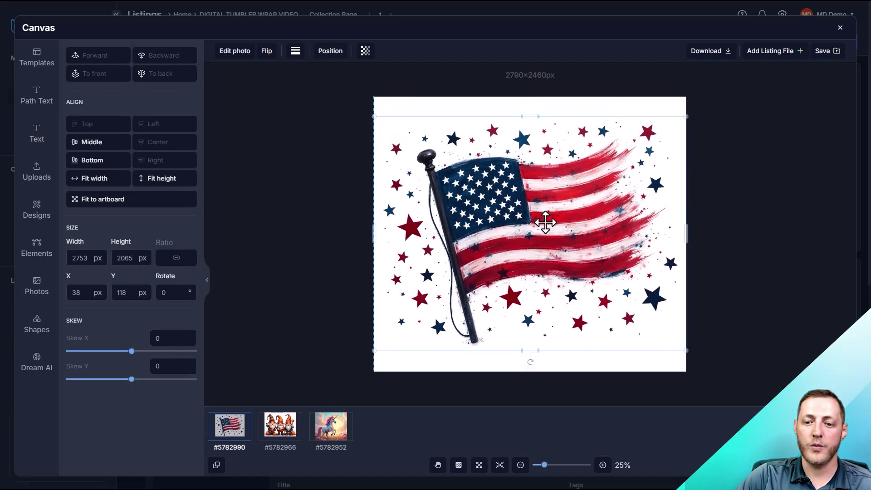
left_click(737, 235)
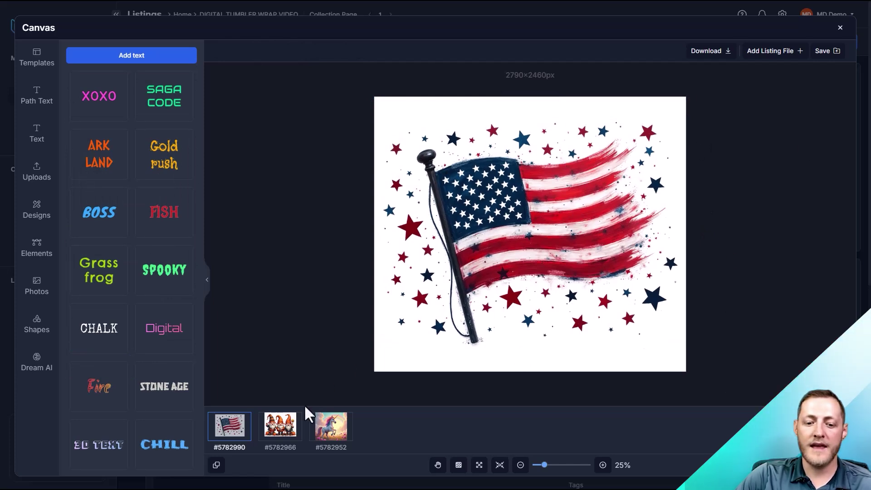
Step: Turn on the white background colour of the gnomes artboard
left_click(288, 435)
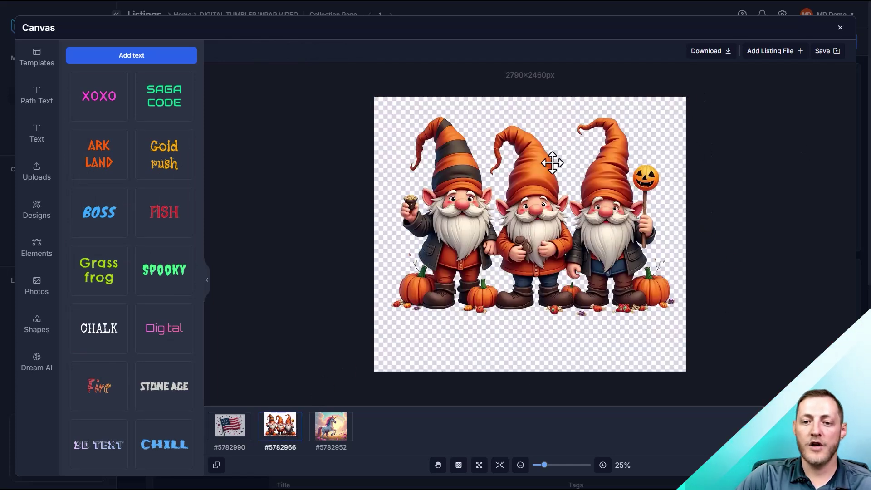
left_click(492, 348)
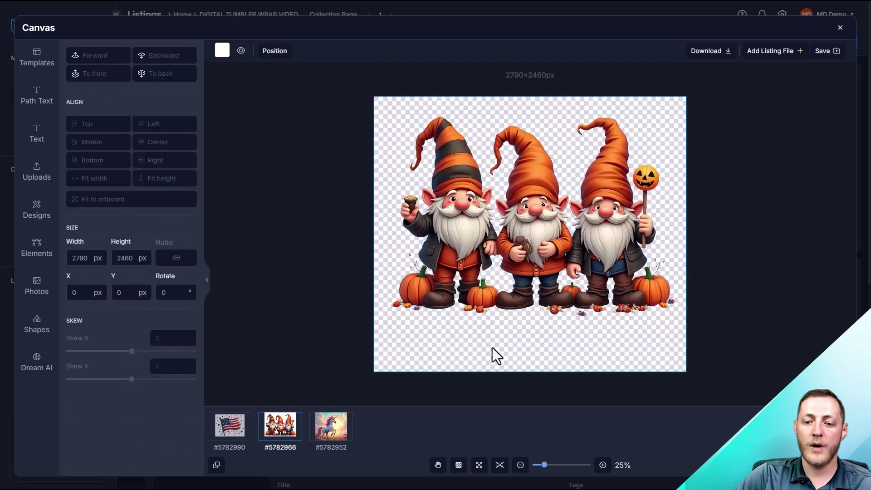
left_click(239, 53)
Step: Move the gnomes image down, enlarge it to about 2657 × 1993 px and centre it horizontally on the artboard
left_click_drag(572, 247, 551, 255)
left_click_drag(679, 118, 684, 113)
left_click(171, 143)
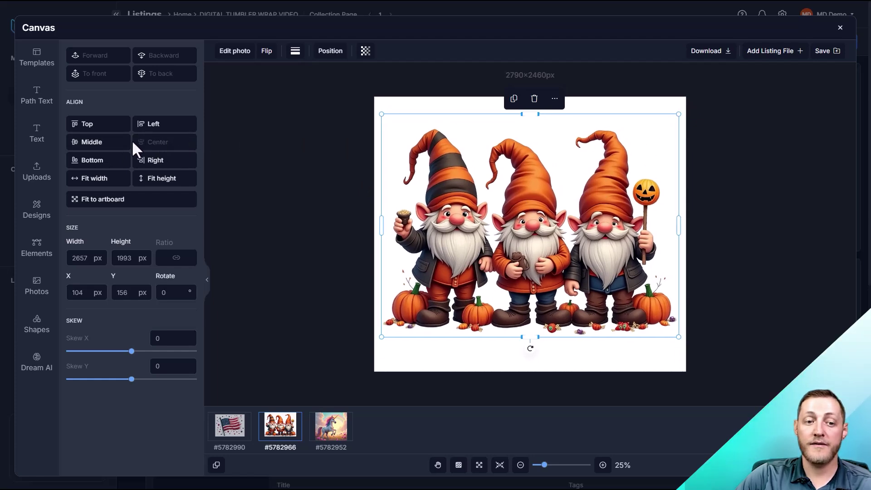
left_click(230, 426)
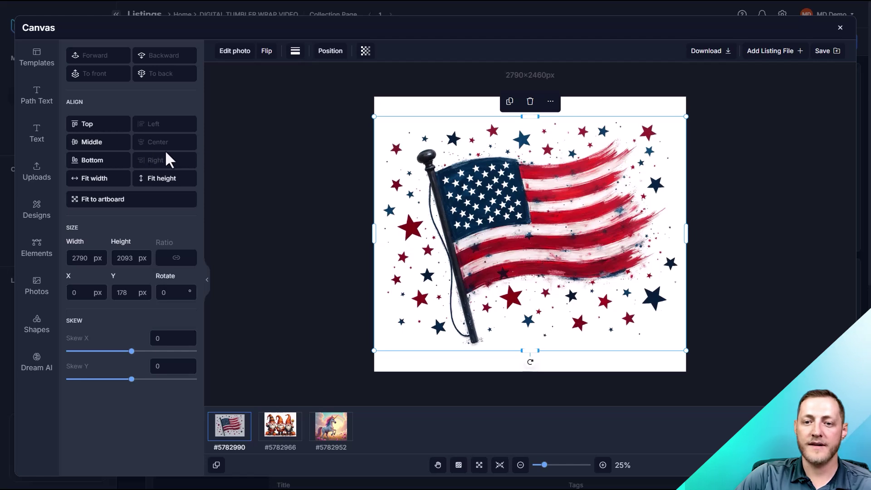
left_click(277, 431)
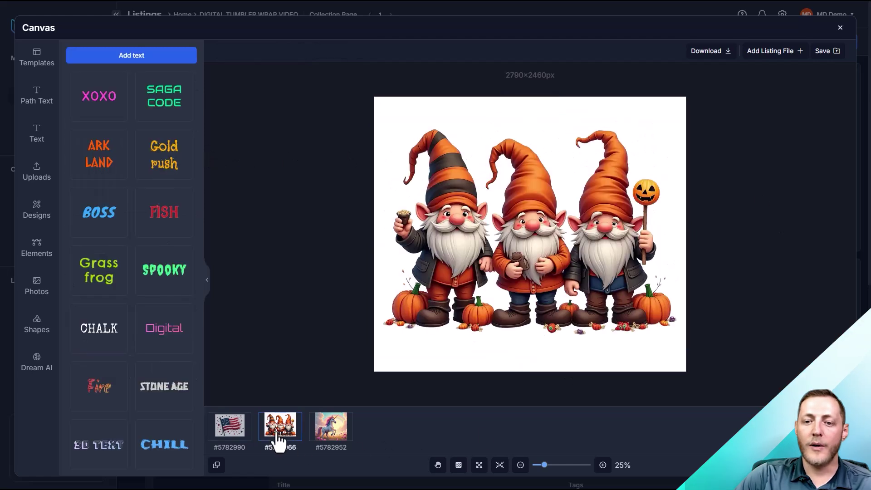
left_click(230, 428)
left_click(284, 426)
Step: Enlarge the unicorn image to fit the full height of its artboard and shift it slightly right
left_click(336, 429)
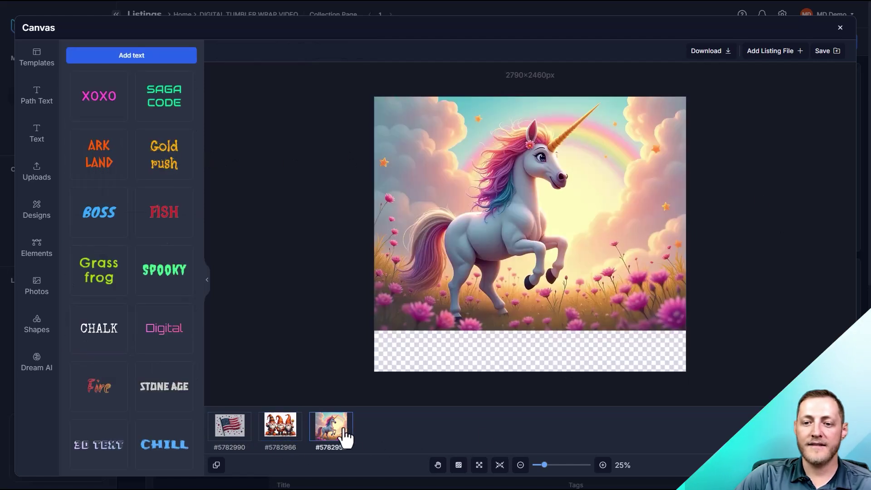
left_click(604, 207)
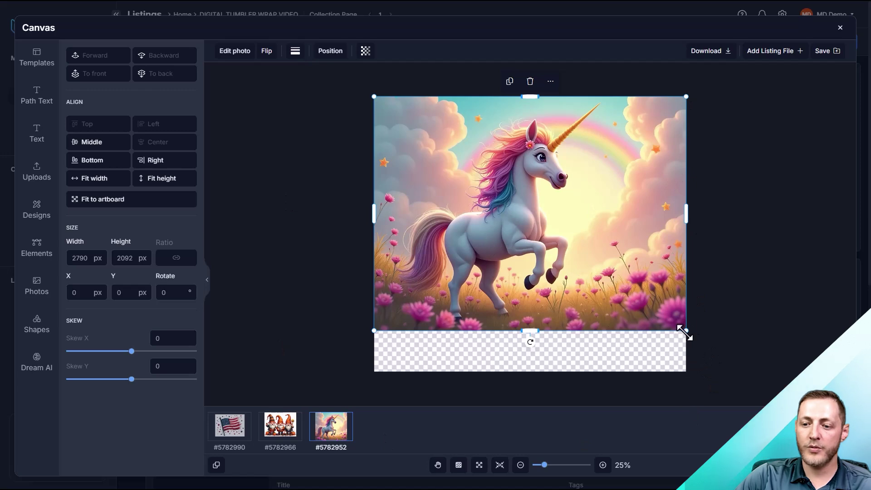
left_click_drag(686, 332, 707, 345)
left_click_drag(376, 346, 362, 367)
left_click_drag(523, 305, 521, 319)
left_click_drag(512, 261, 514, 250)
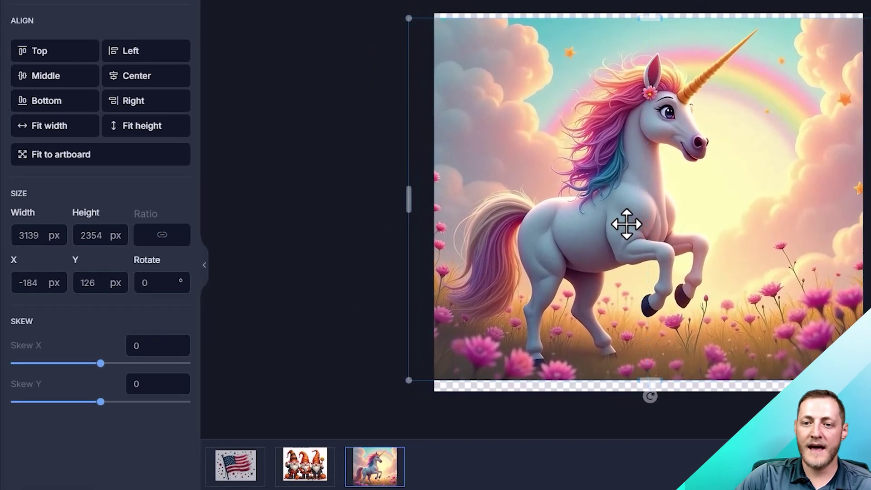
left_click(146, 127)
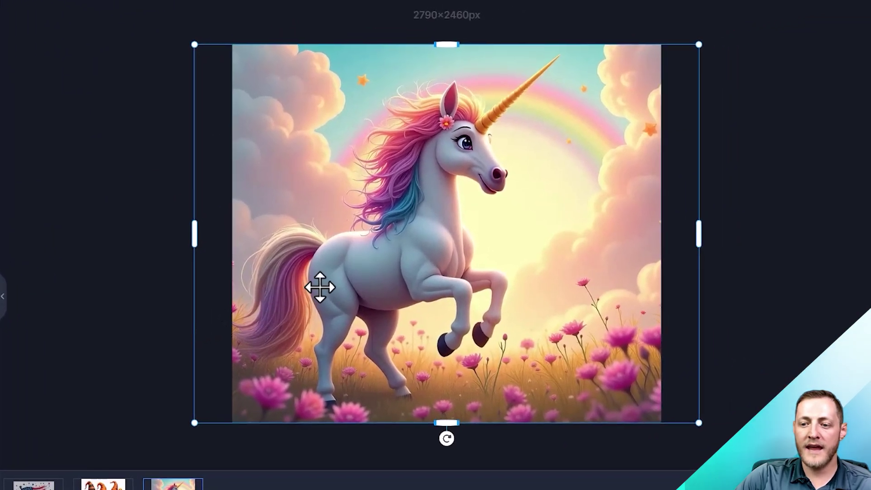
left_click_drag(320, 287, 331, 288)
left_click(710, 232)
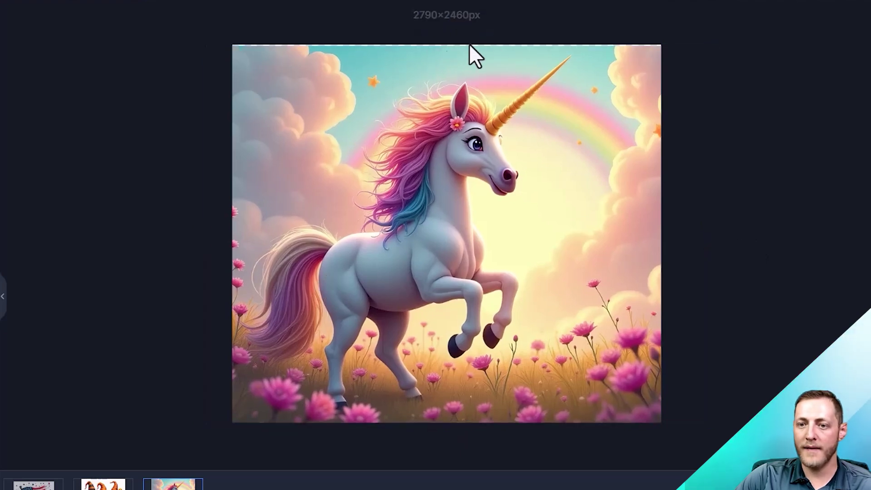
Step: Review the layouts of the unicorn, gnomes and flag artboards
left_click(461, 78)
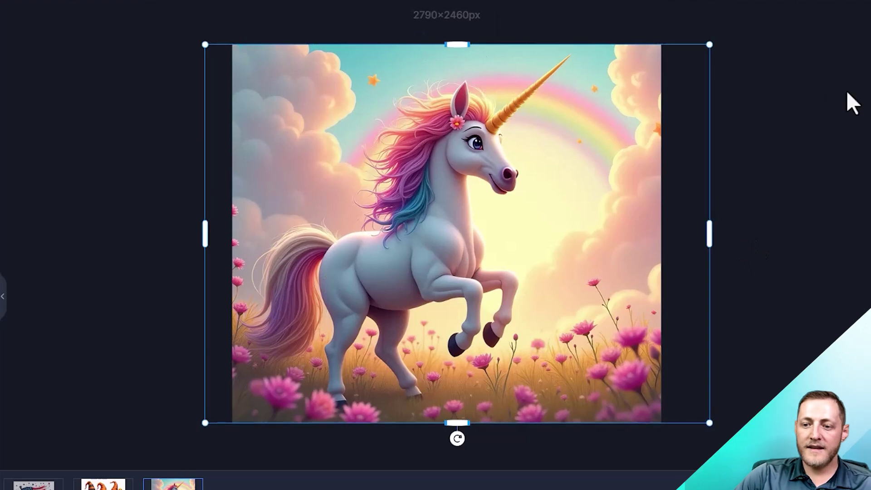
left_click(705, 229)
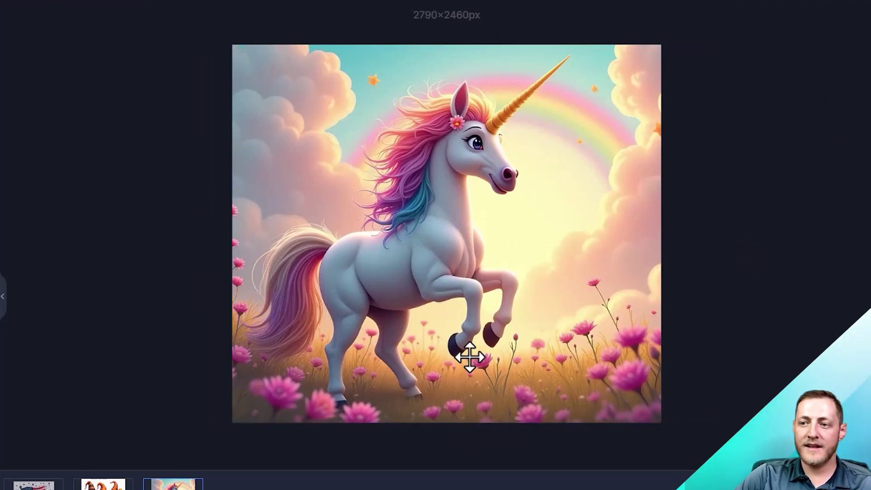
left_click(104, 486)
left_click(33, 485)
left_click(104, 486)
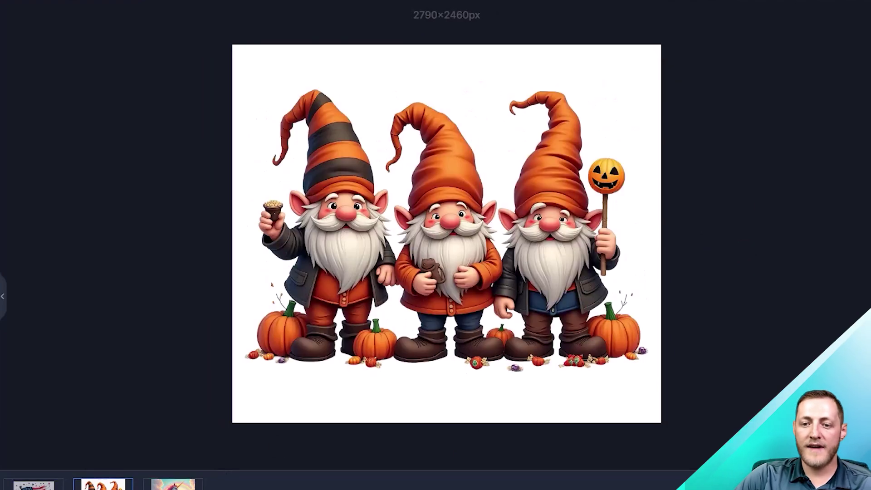
left_click(173, 485)
left_click(103, 485)
left_click(34, 485)
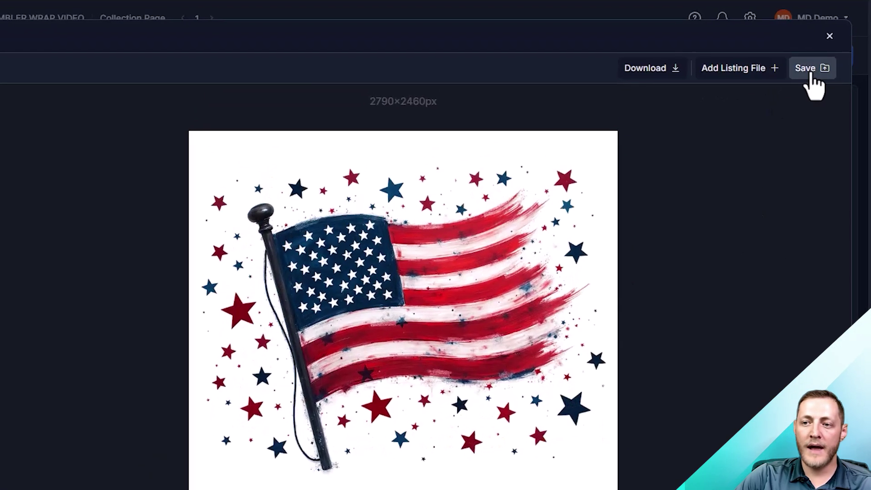
Step: Set the output file slot for saving the artboards to Main file
left_click(815, 86)
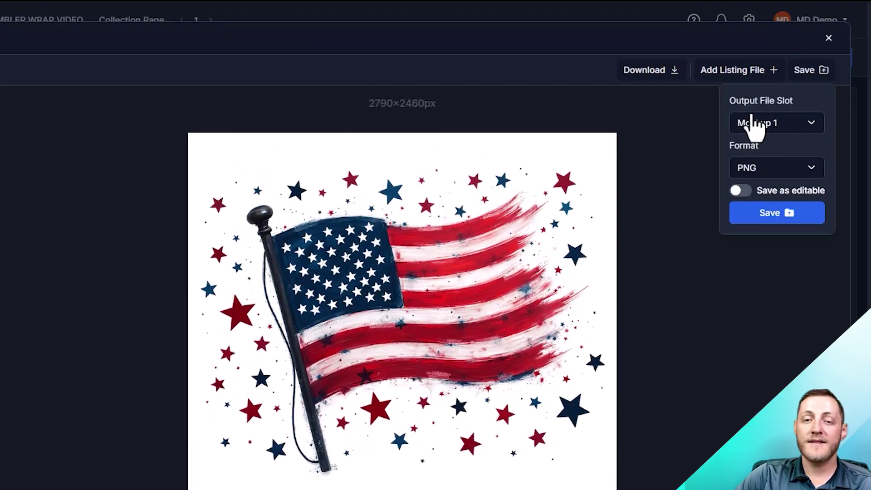
left_click(787, 131)
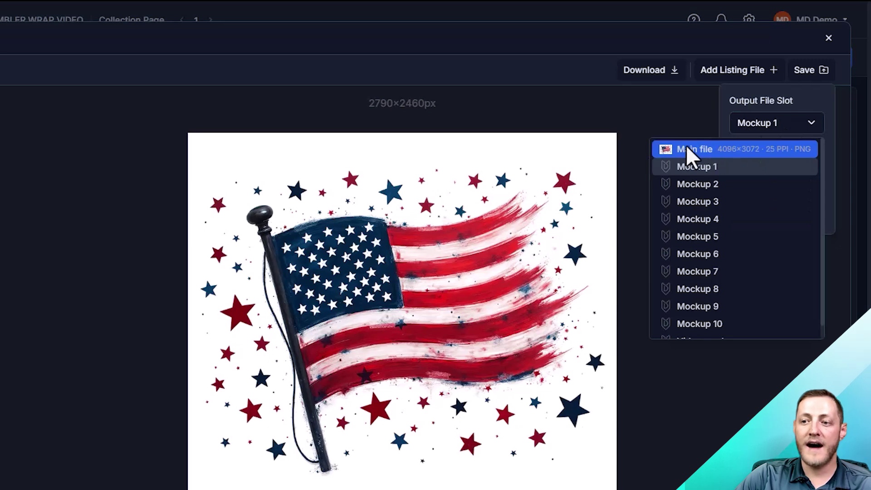
left_click(718, 148)
left_click(807, 126)
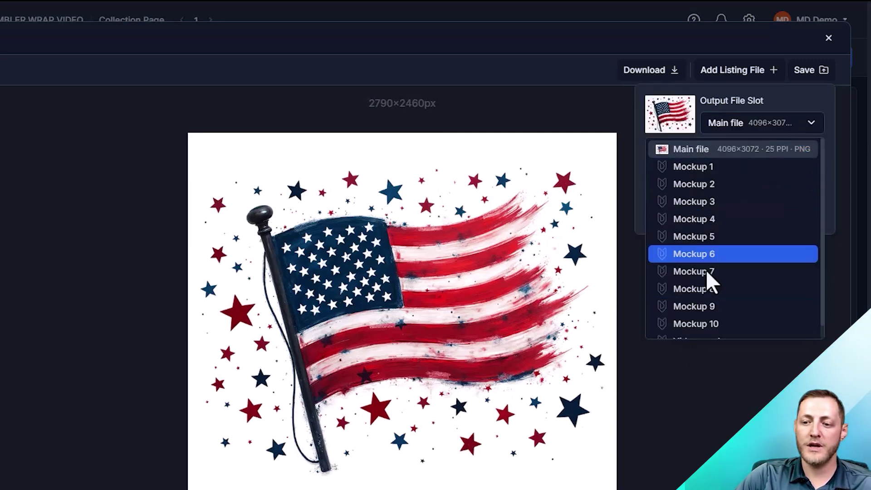
left_click(724, 124)
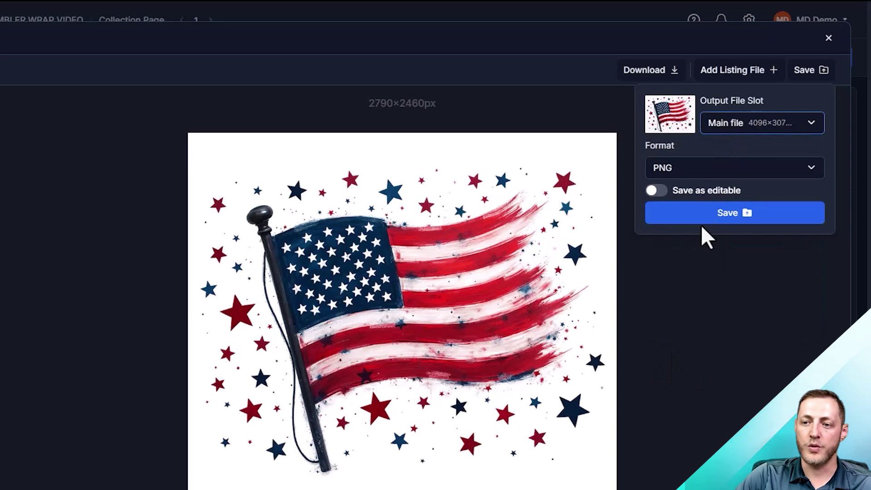
Step: Save the artboards in PNG format and overwrite all existing main files
left_click(702, 174)
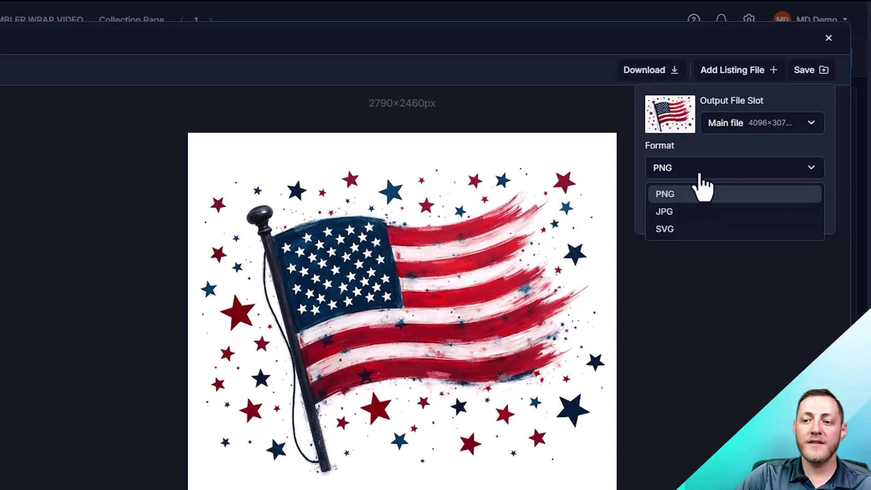
left_click(686, 198)
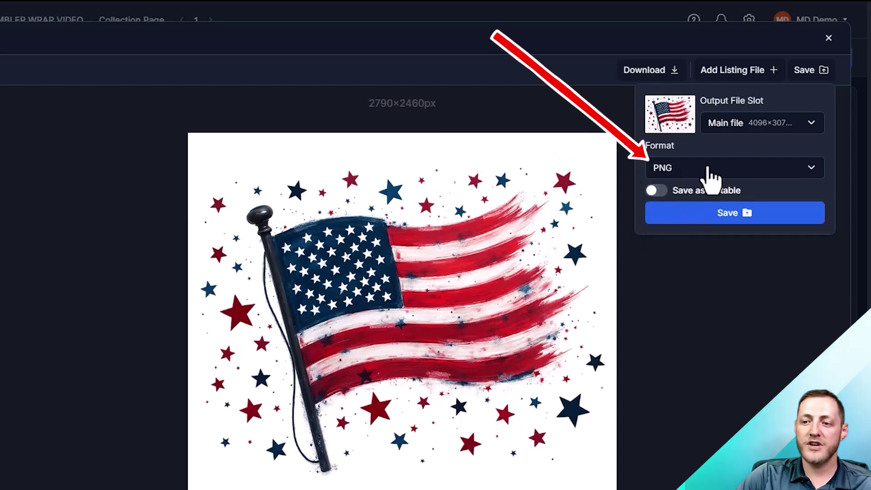
left_click(727, 216)
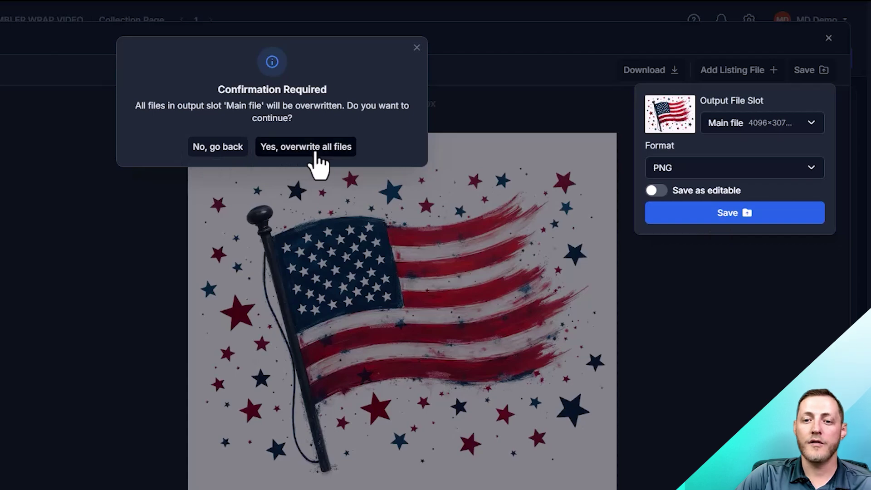
left_click(315, 151)
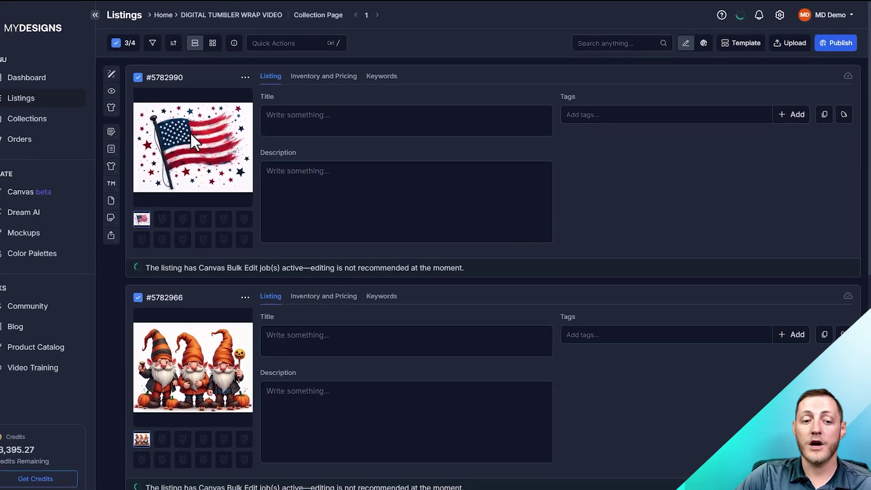
Step: Review the updated flag, gnomes and unicorn images in the collection's listings
scroll(140, 384, "down", 4)
scroll(142, 387, "down", 5)
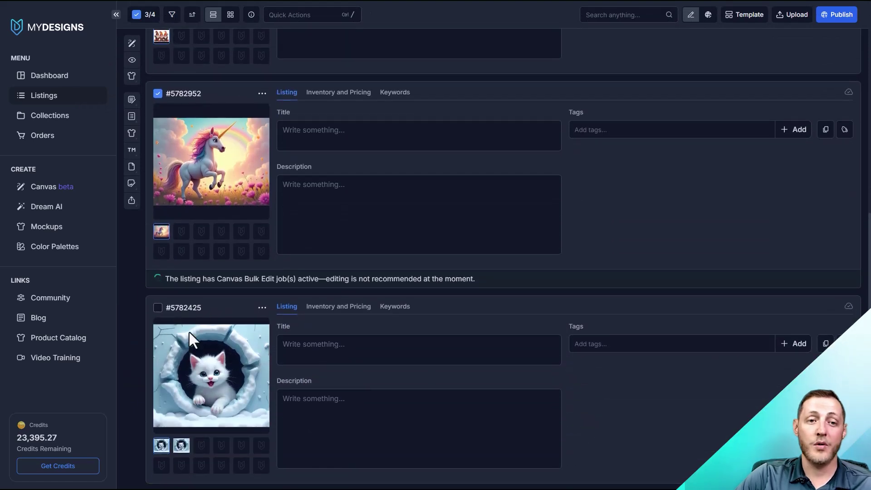
scroll(403, 278, "up", 1)
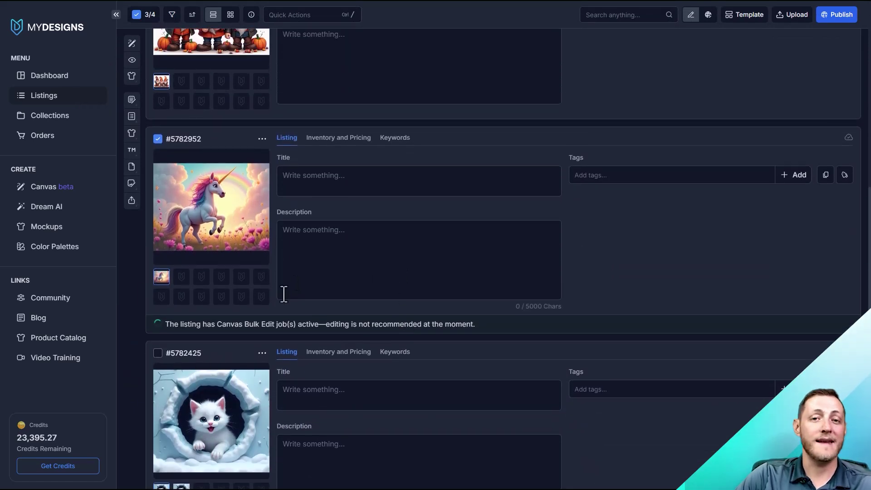
scroll(283, 294, "up", 5)
scroll(399, 248, "up", 1)
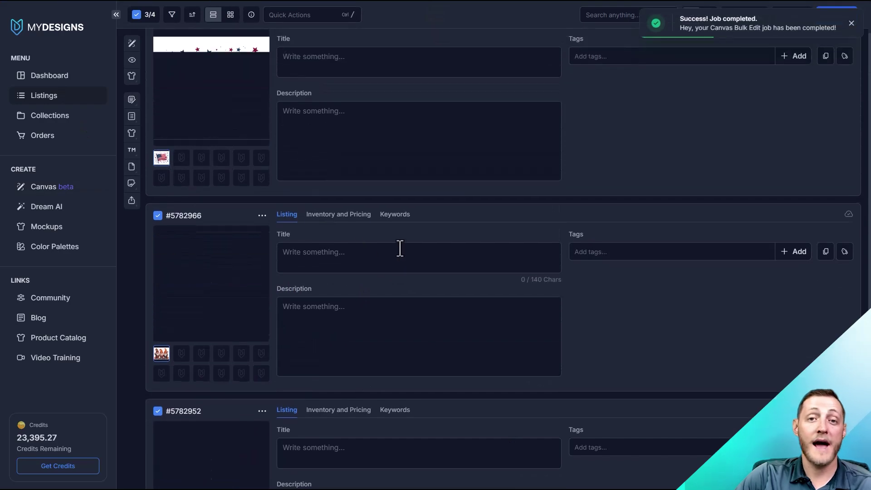
scroll(331, 205, "down", 4)
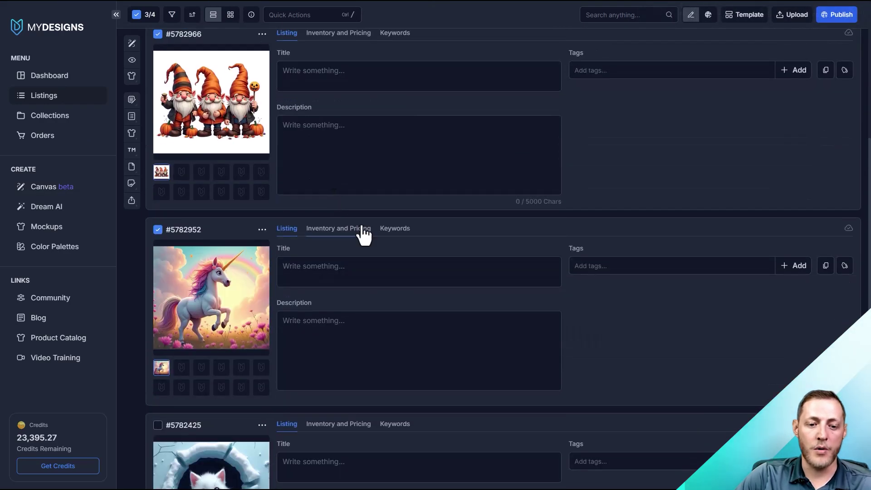
scroll(370, 245, "up", 3)
scroll(262, 176, "up", 2)
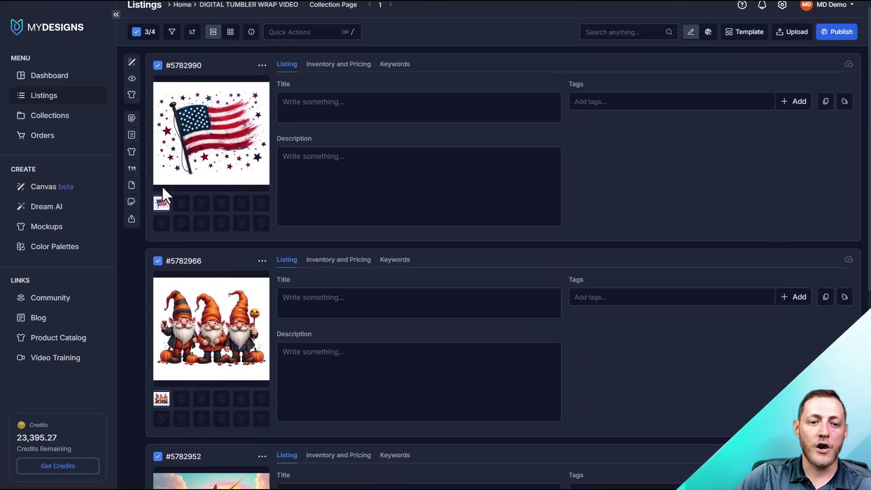
Step: Check the dimensions and resolution of the flag listing's main file, and look over the other listings
scroll(163, 183, "down", 1)
mouse_move(160, 159)
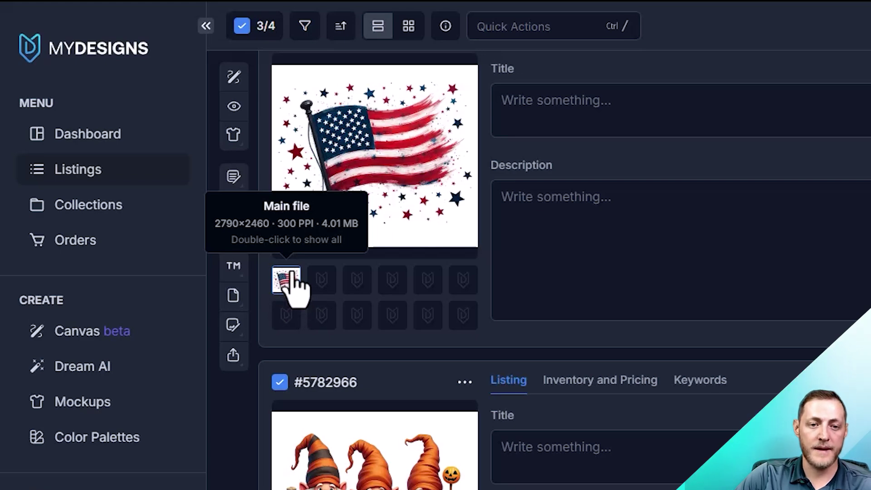
scroll(424, 327, "down", 10)
scroll(424, 335, "up", 6)
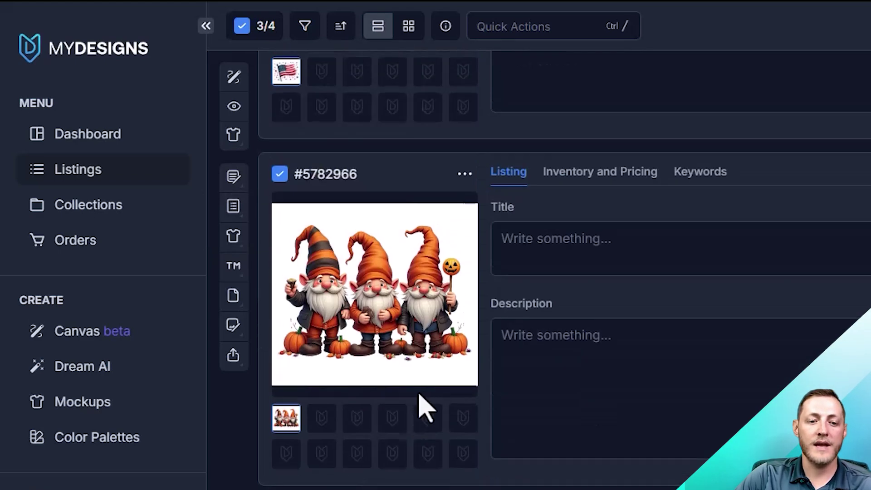
Step: Compare the kitten listing's main file with its tapered mockup, and look over the flag, gnomes and unicorn listings
scroll(419, 394, "up", 4)
scroll(427, 397, "down", 6)
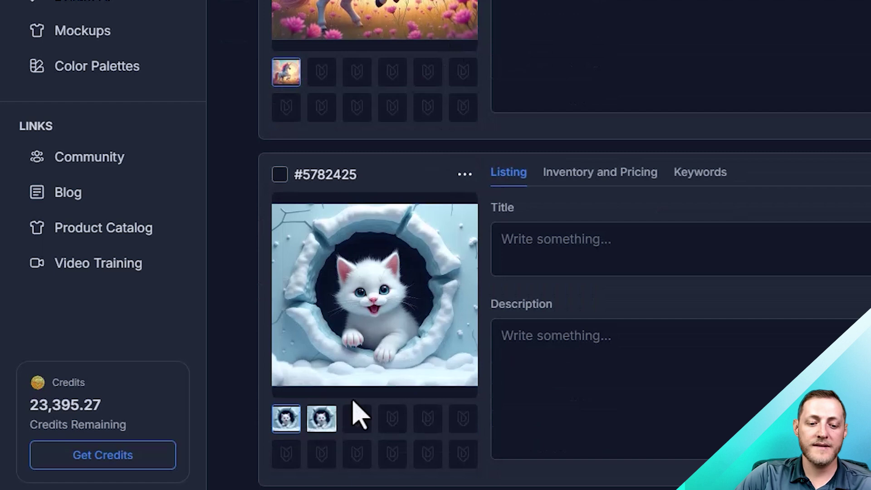
left_click(321, 420)
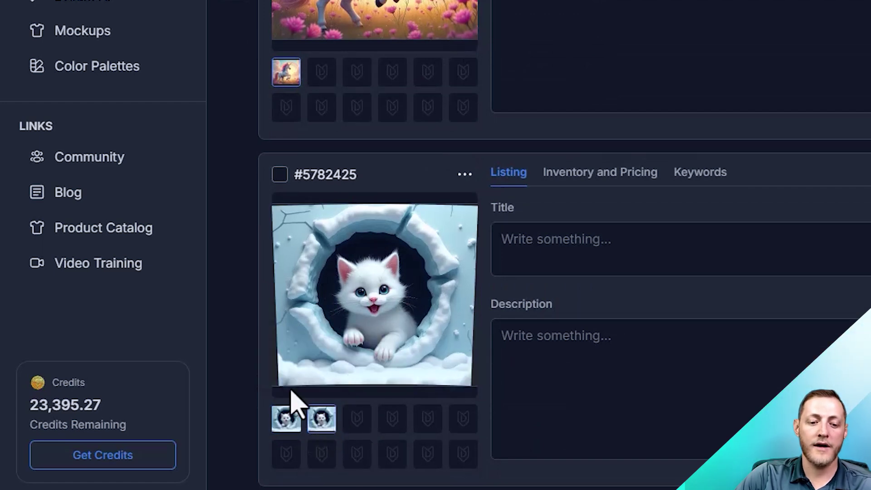
left_click(286, 419)
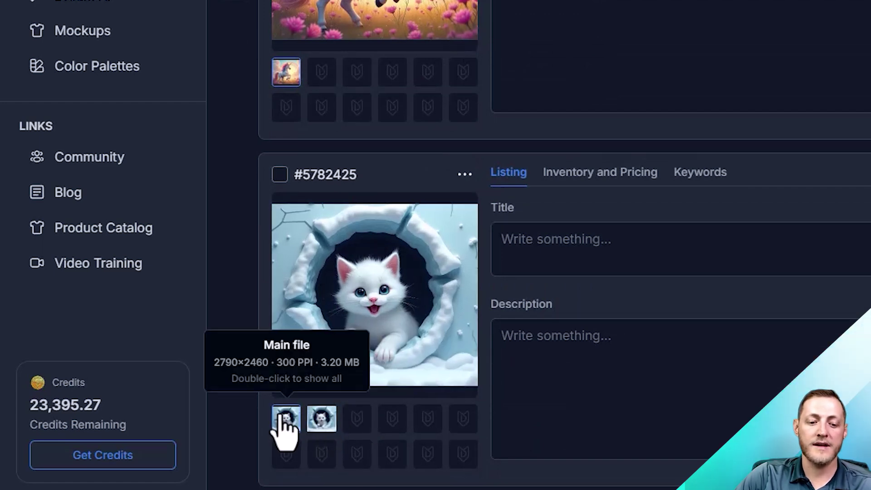
left_click(321, 421)
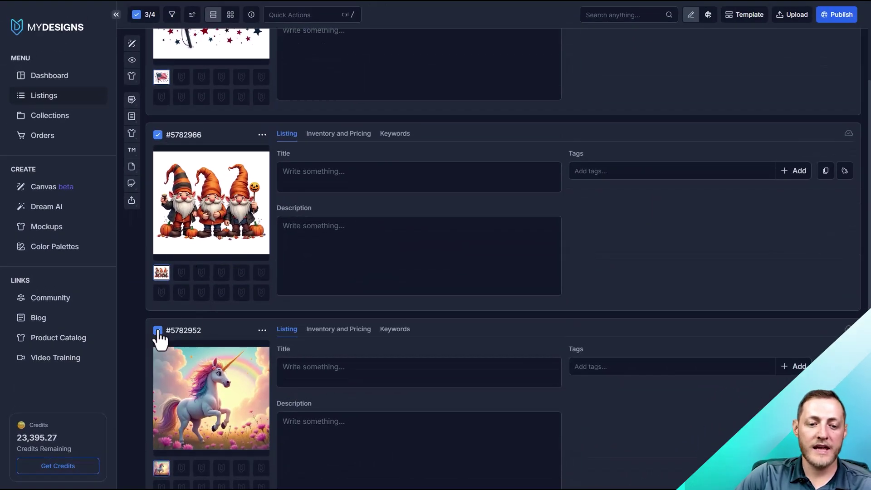
scroll(173, 110, "up", 3)
scroll(184, 132, "down", 7)
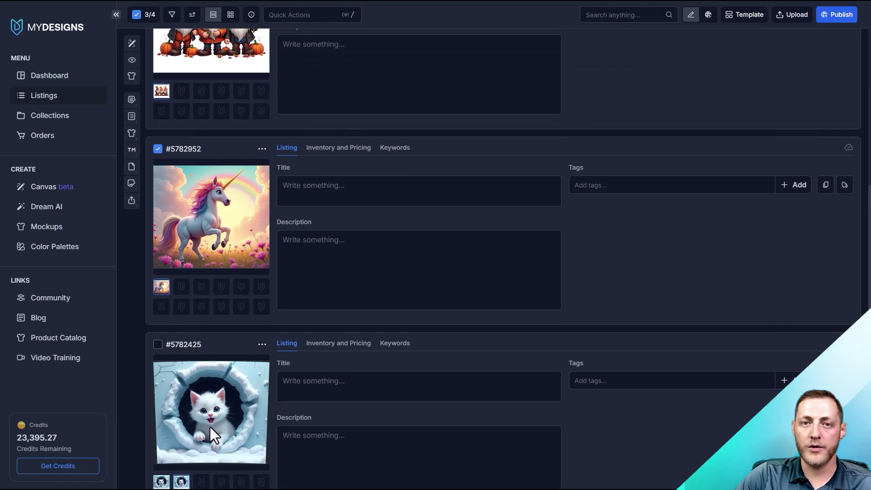
scroll(204, 293, "up", 8)
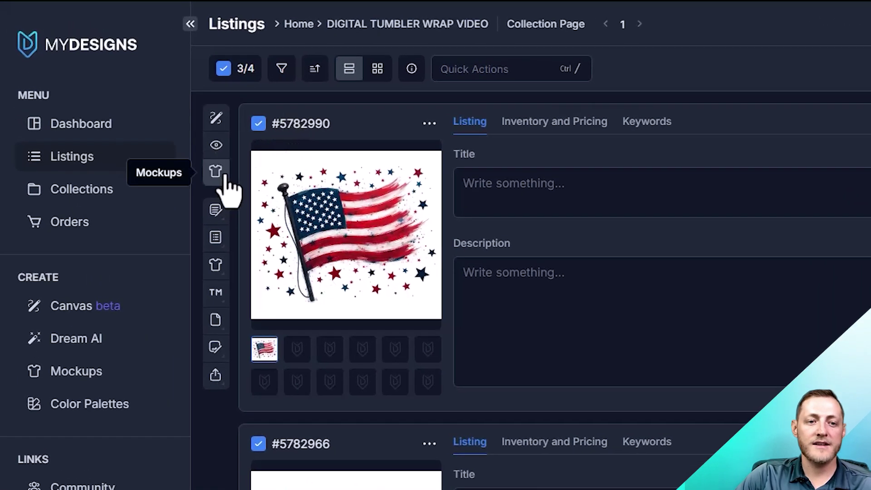
Step: Open image mockups for the three selected listings and choose the Tapered File Digital Tumbler template from the Digital category
left_click(225, 178)
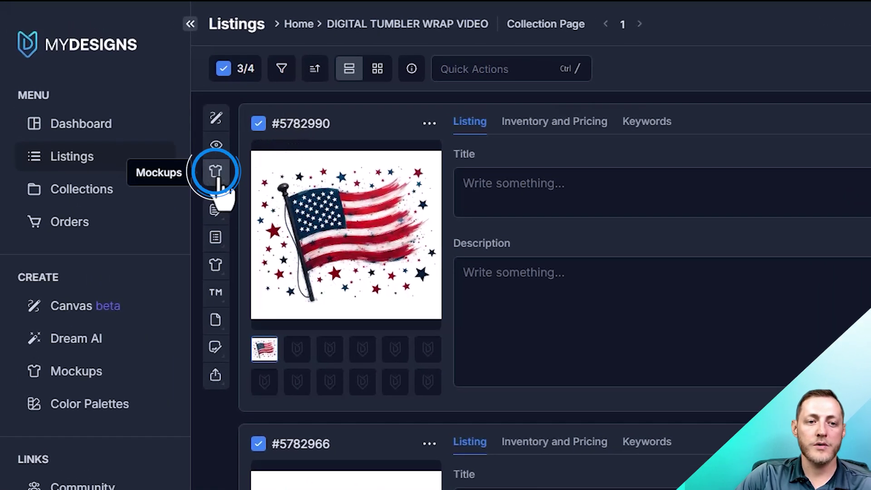
left_click(343, 179)
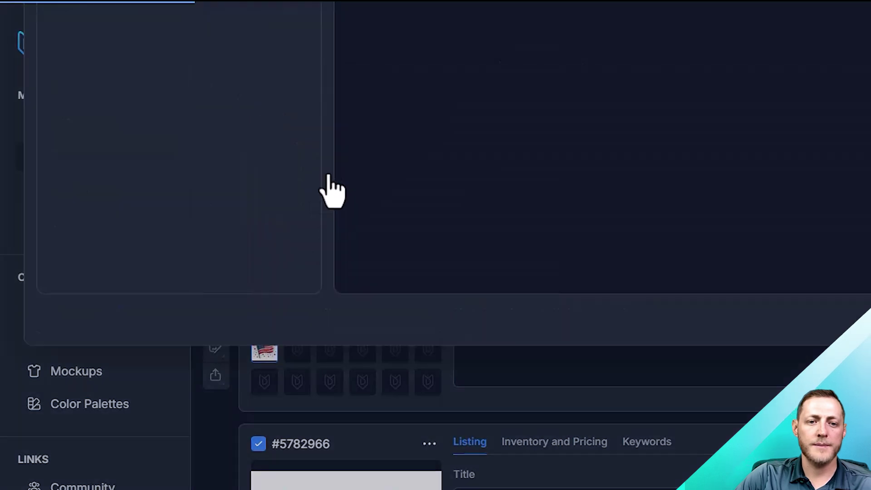
left_click(279, 164)
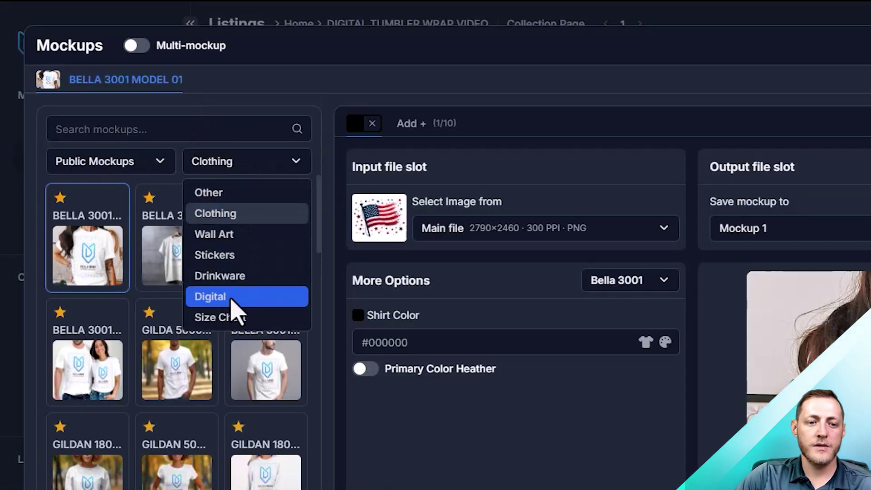
left_click(233, 299)
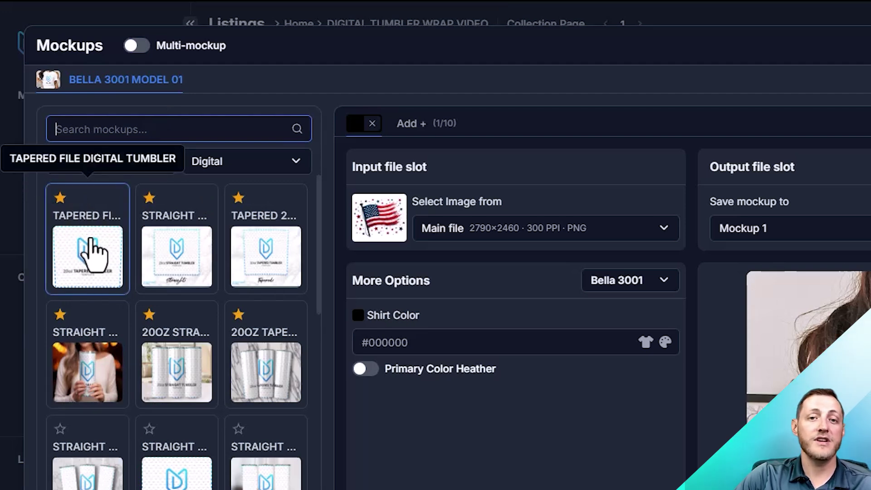
left_click(91, 240)
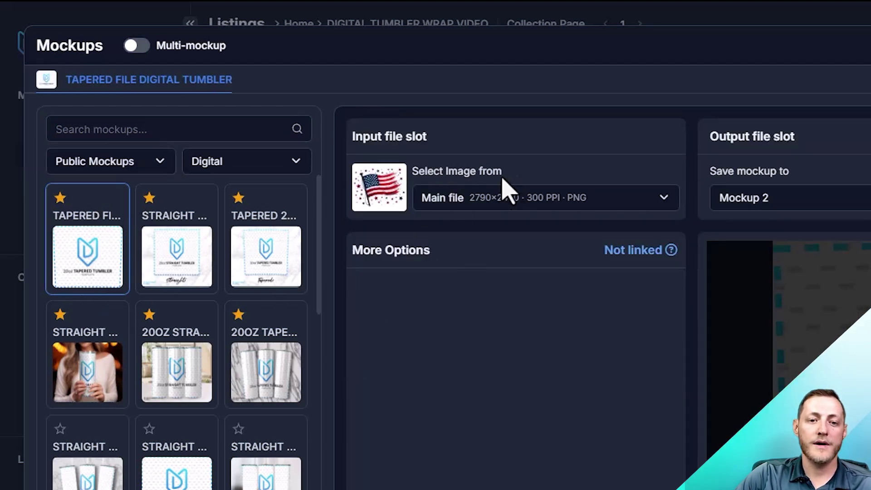
Step: Set the mockup's input image to the Main file
left_click_drag(503, 175, 400, 177)
left_click(527, 198)
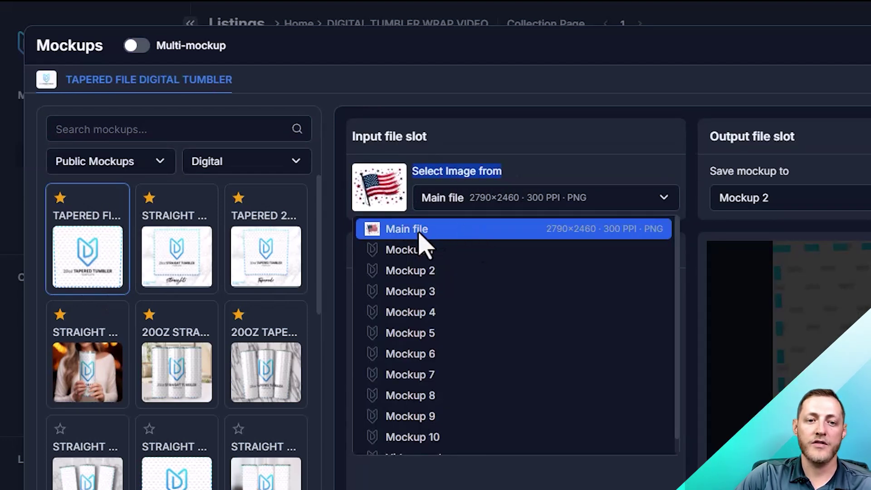
left_click_drag(458, 136, 349, 140)
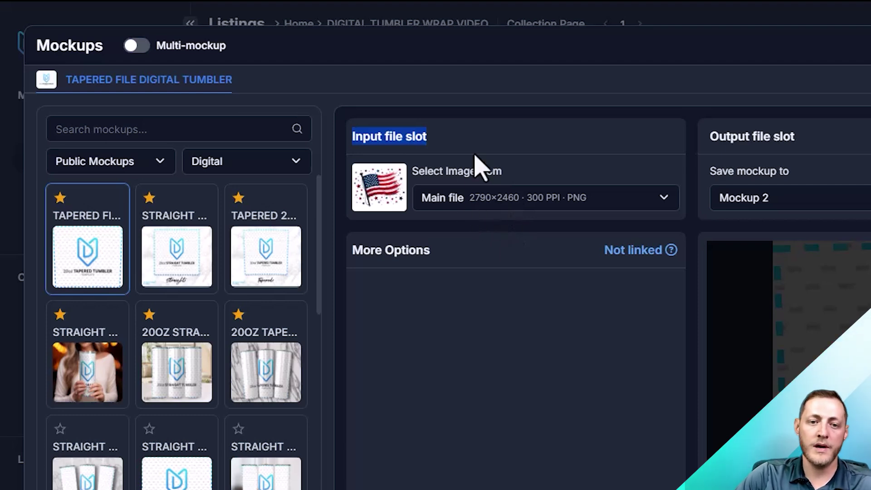
left_click(481, 197)
left_click(411, 228)
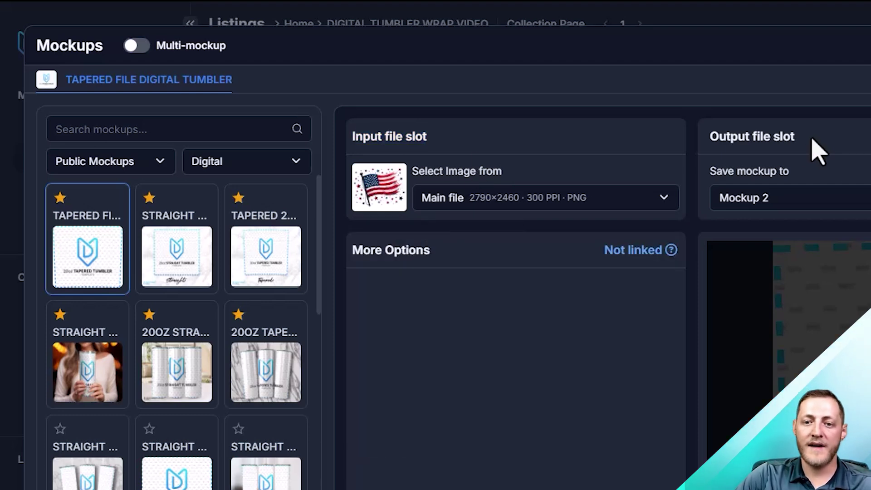
Step: Set the output file slot for saving the tapered template to Mockup 1
left_click(746, 198)
left_click(771, 251)
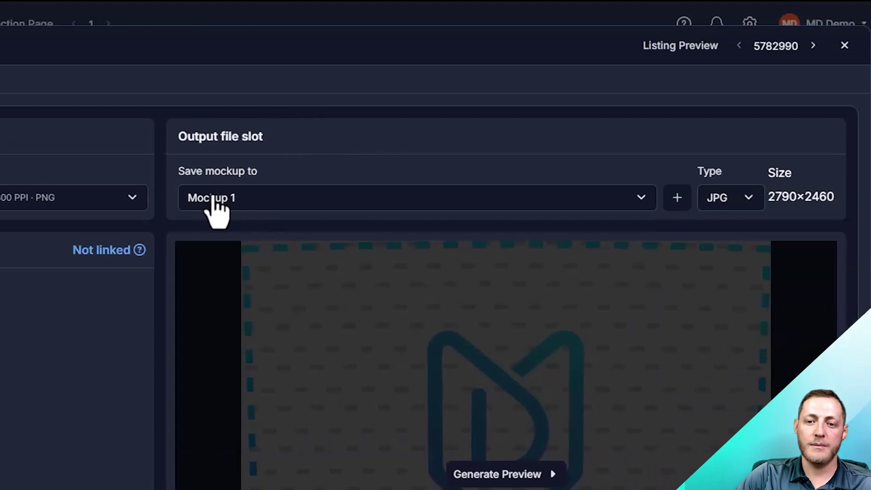
left_click(259, 207)
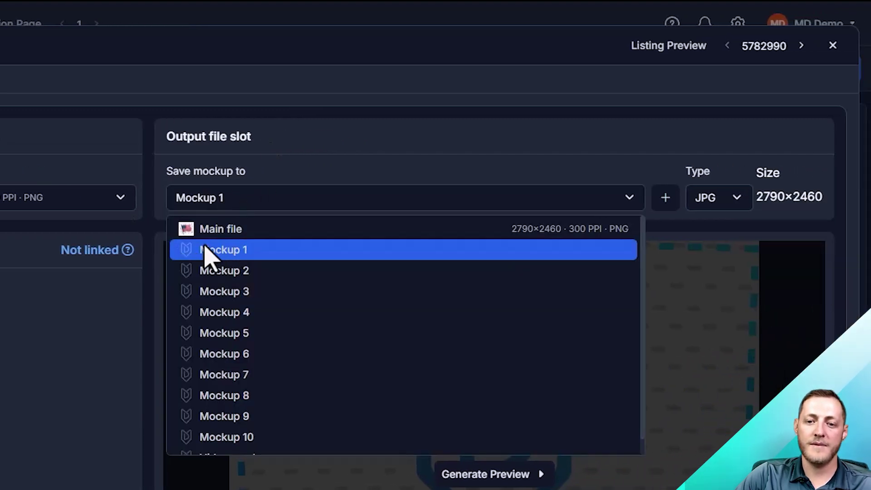
left_click(206, 251)
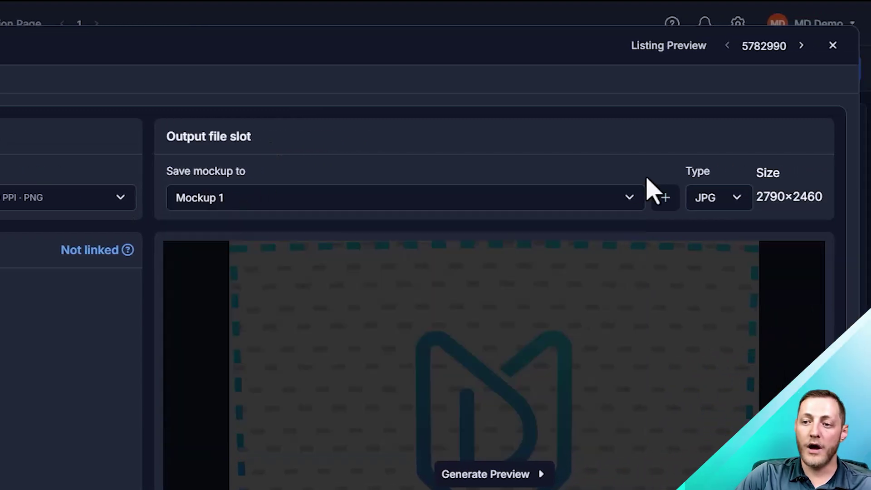
Step: Choose the output file type and generate the tapered tumbler mockups for the selected listings
left_click(745, 200)
left_click(721, 255)
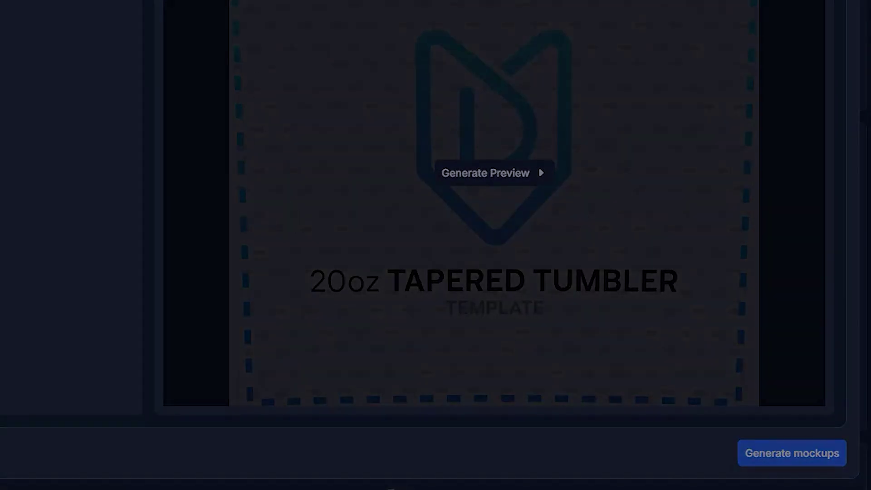
left_click(792, 453)
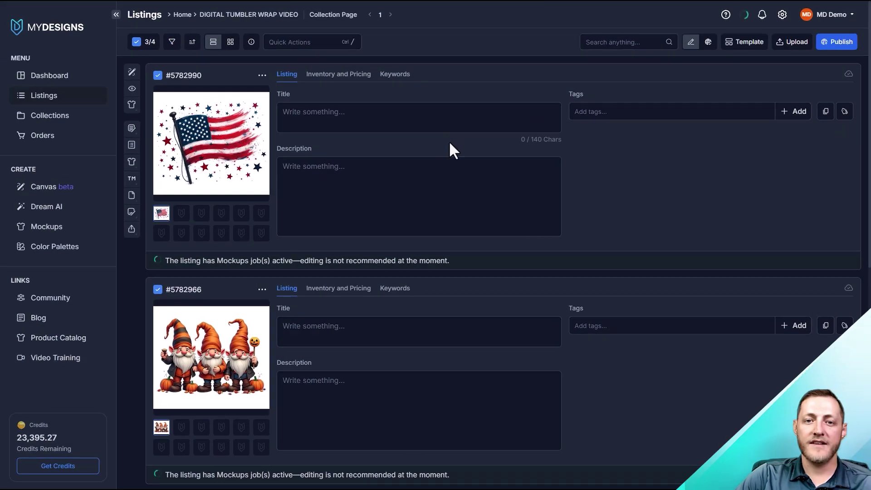
Step: Compare the kitten's straight and tapered files, and review the generated tapered versions in the unicorn, gnomes and flag listings
scroll(433, 150, "down", 9)
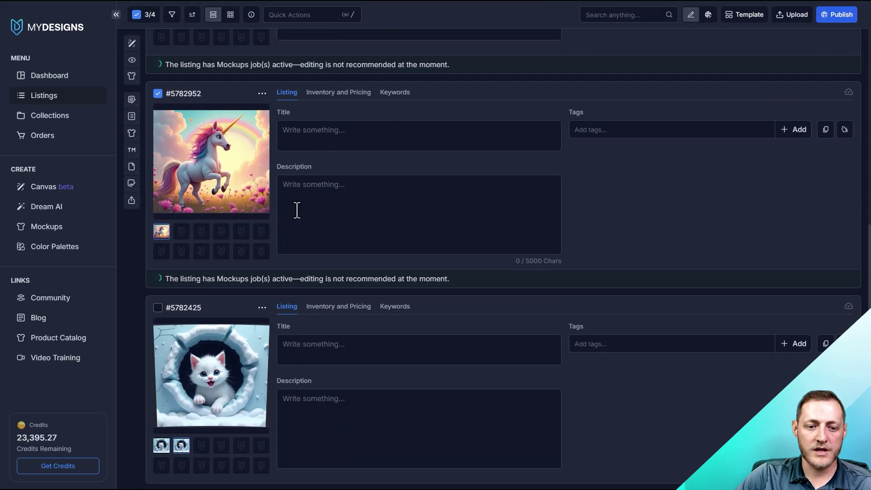
left_click(161, 446)
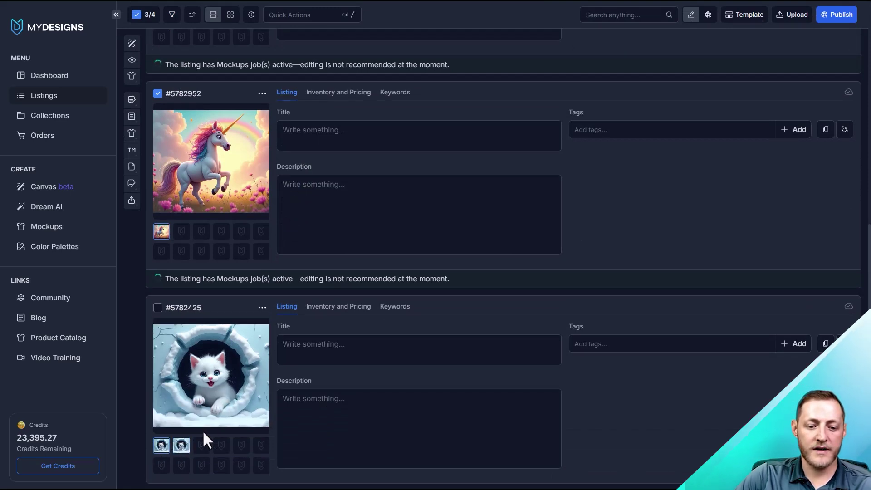
left_click(182, 445)
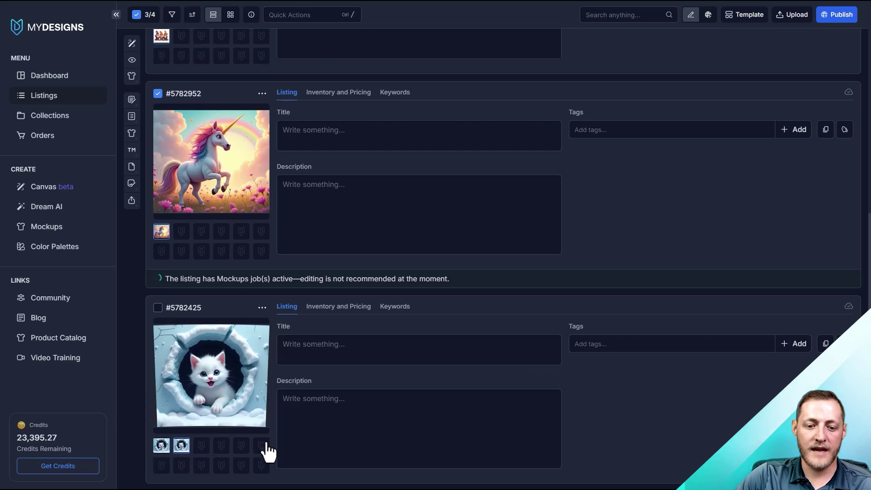
scroll(210, 305, "up", 4)
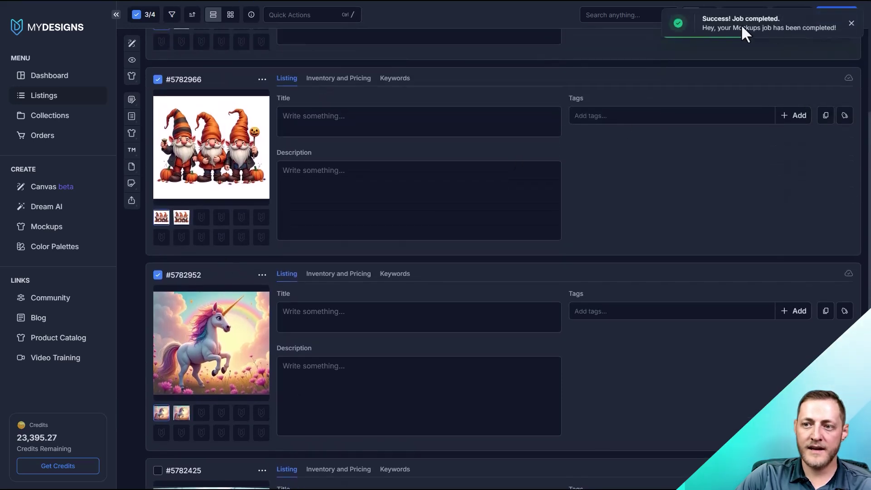
left_click(183, 414)
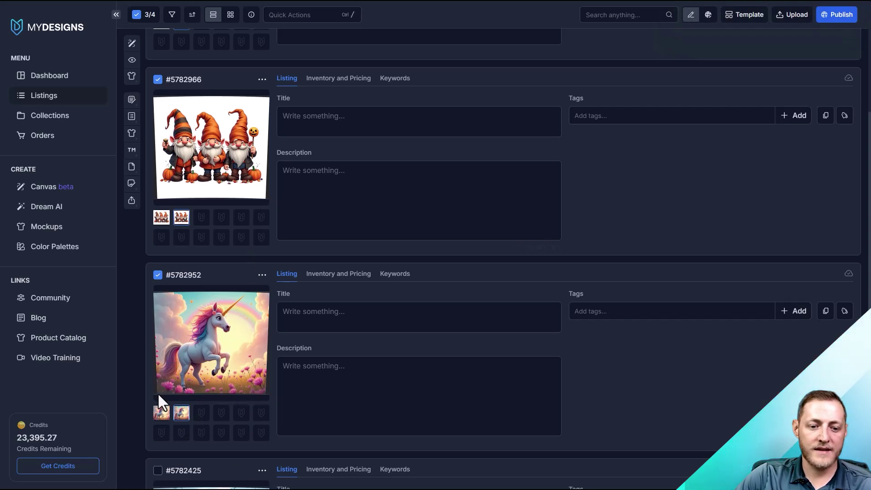
scroll(267, 221, "up", 3)
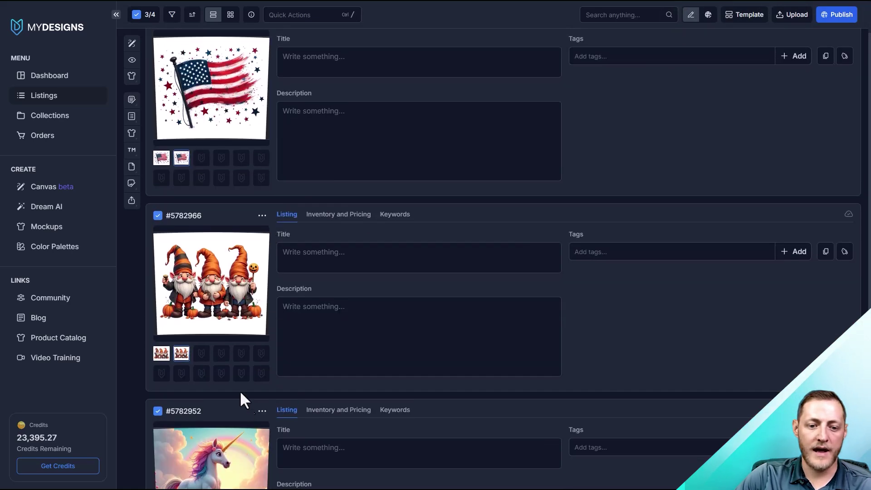
scroll(205, 119, "up", 1)
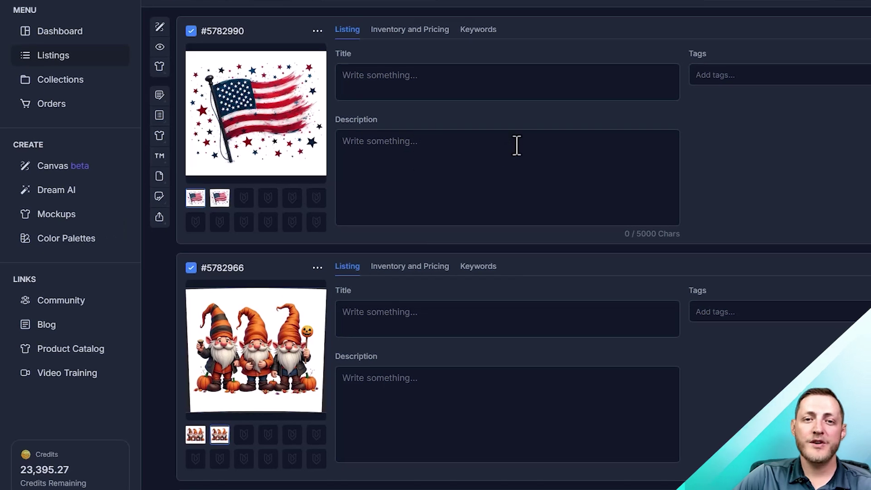
Step: Add the kitten listing to the selection so all four listings are selected
left_click(159, 67)
scroll(318, 118, "down", 5)
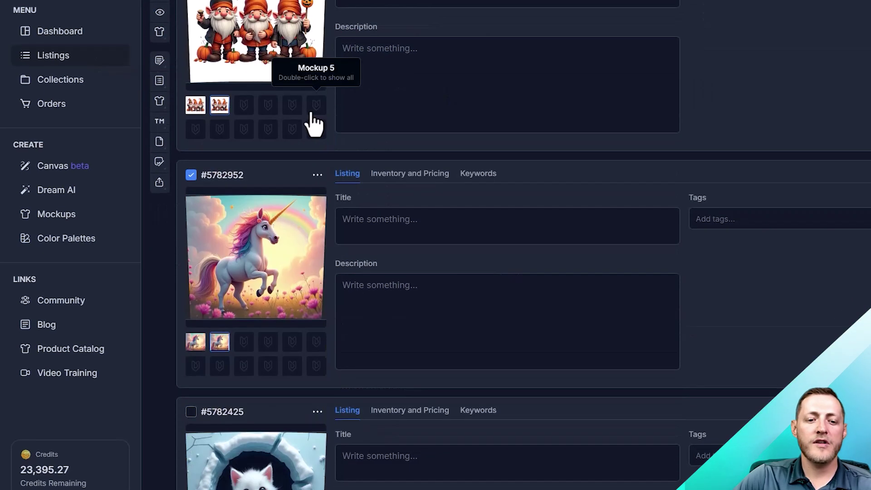
scroll(313, 124, "down", 2)
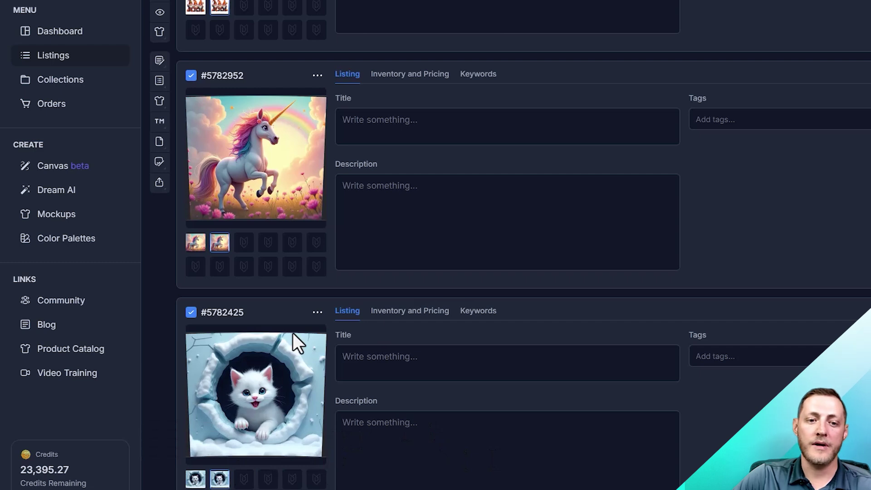
scroll(243, 322, "up", 9)
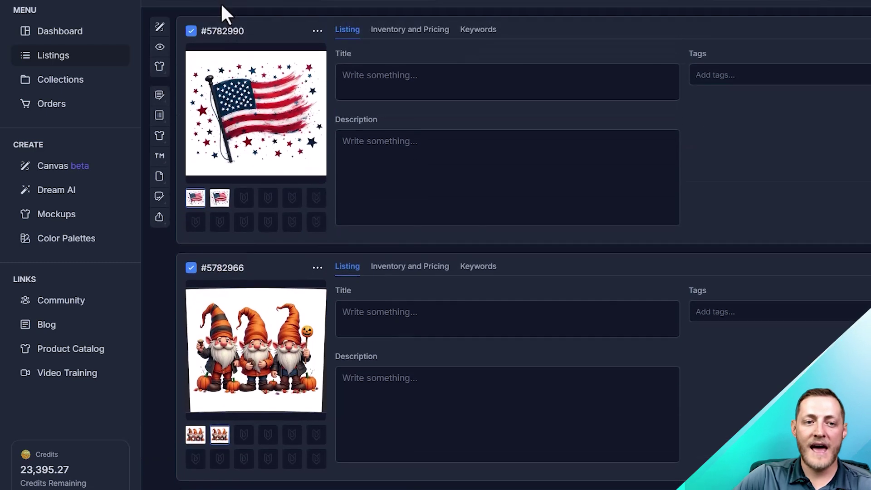
Step: Open image mockups for all four listings and filter the public mockups to the Digital category
left_click(159, 66)
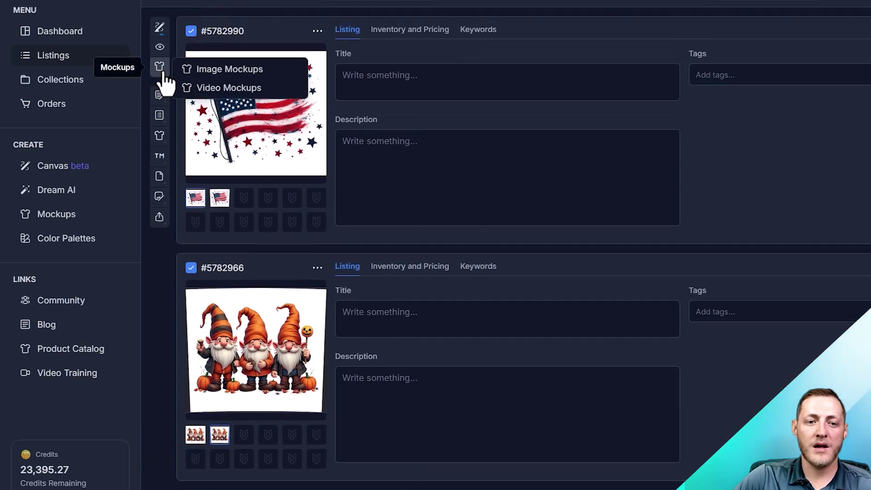
left_click(248, 73)
left_click(223, 62)
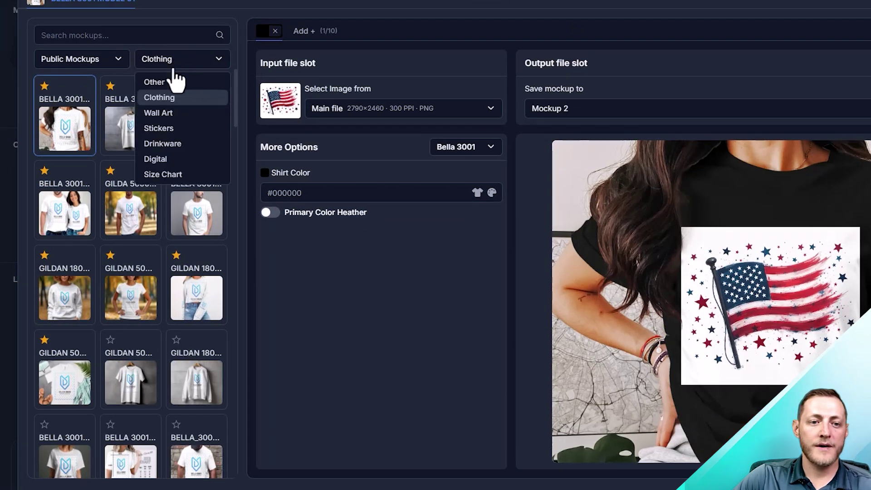
left_click(190, 158)
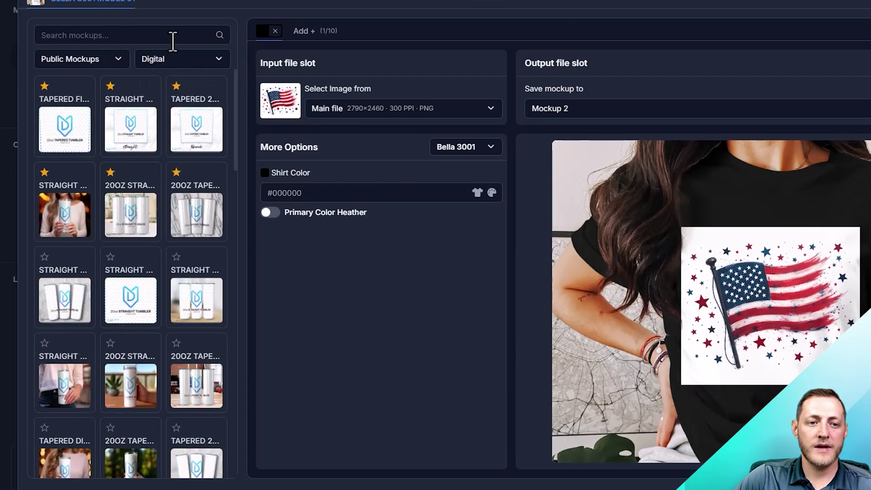
Step: Search the digital mockups for "Tumbler" and turn on Multi-mockup
left_click(72, 28)
type("Tumbl")
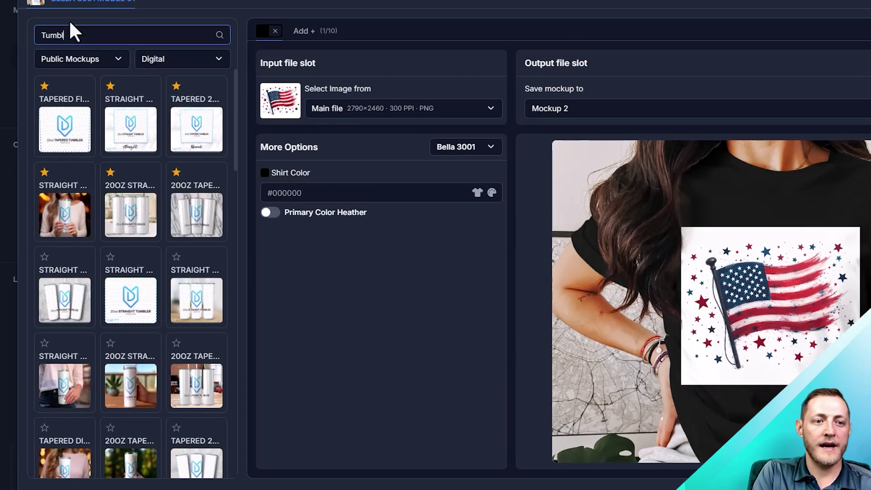
type("er")
left_click(220, 35)
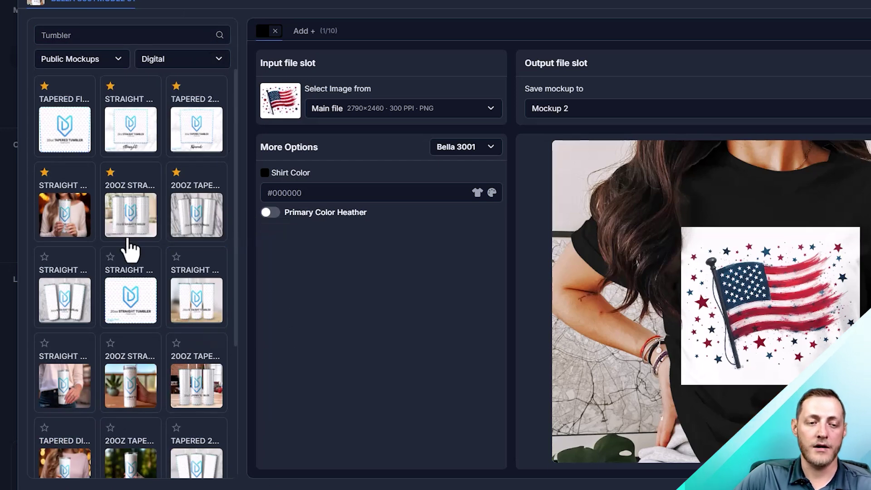
scroll(94, 4, "up", 2)
left_click(100, 29)
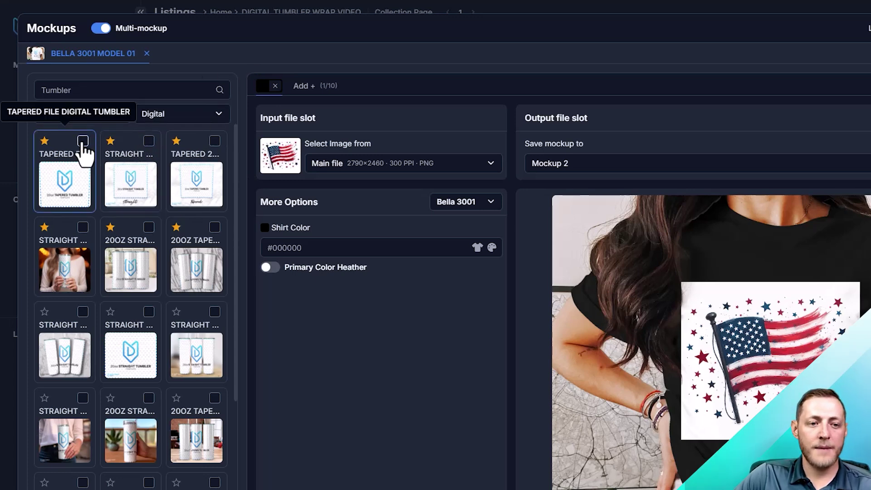
Step: Add the straight and tapered 20oz digital tumbler templates, using Main file as the straight input and Mockup 1 as the tapered input
left_click(149, 142)
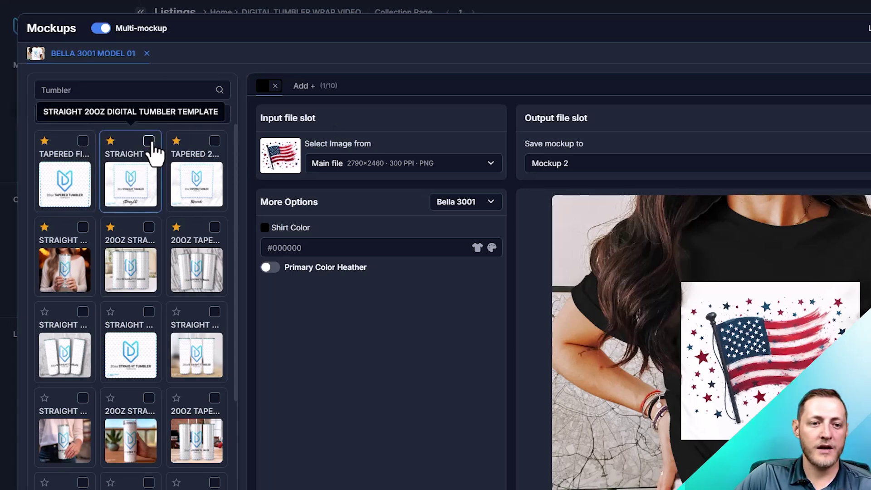
left_click(215, 141)
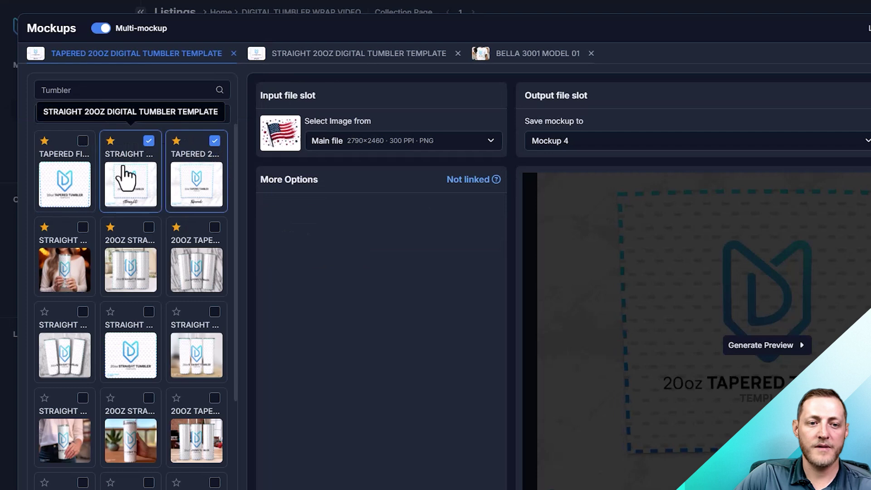
left_click(131, 193)
left_click(350, 141)
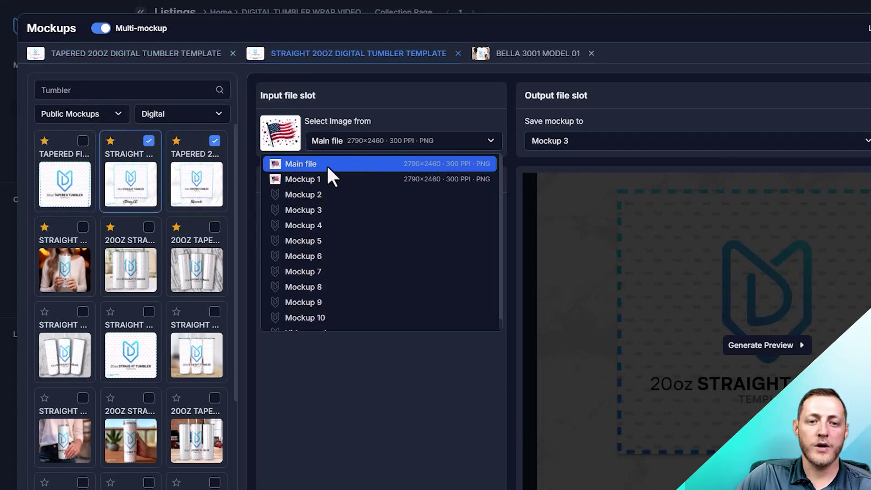
left_click(307, 167)
left_click(195, 193)
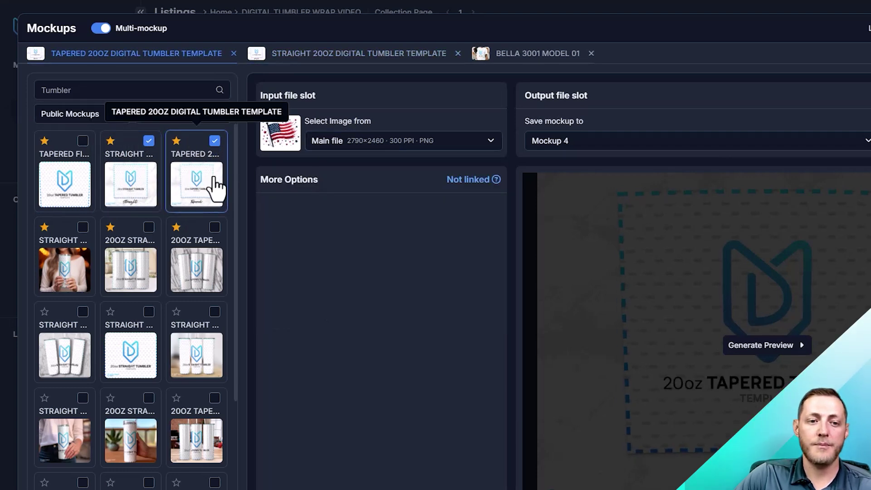
left_click(349, 142)
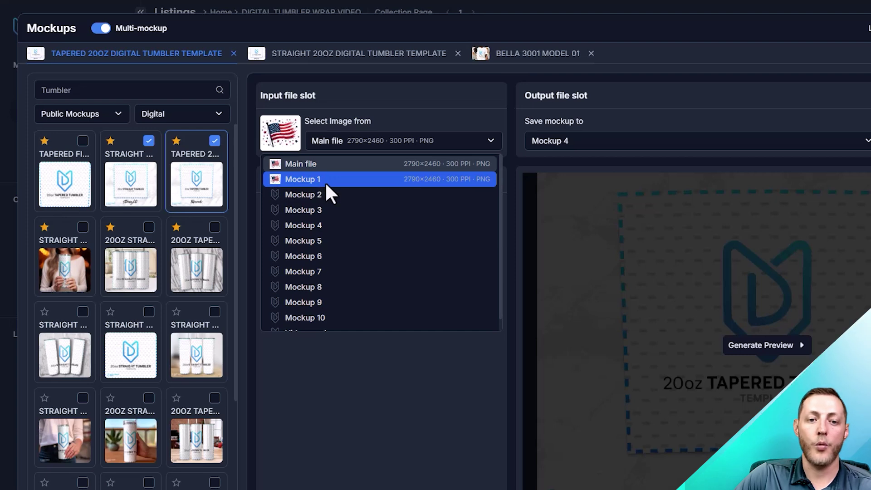
left_click(308, 179)
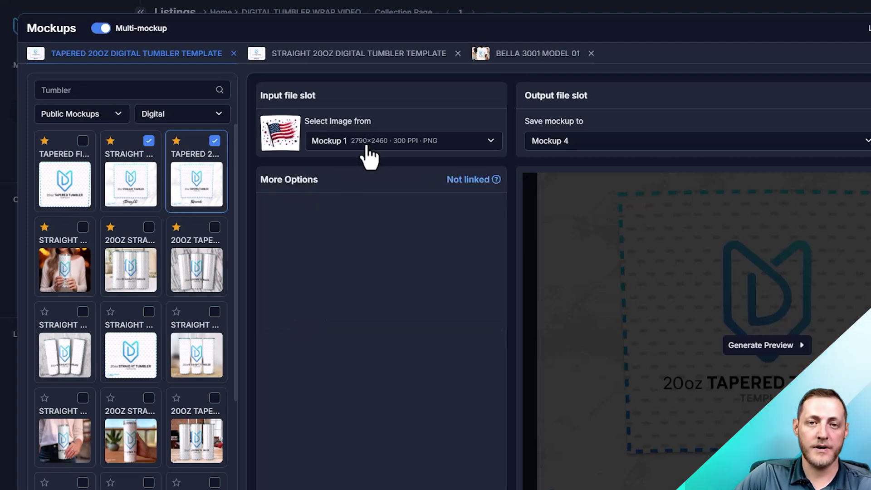
Step: Check the input file and output slot choices for the straight and tapered 20oz tumbler templates
left_click(143, 182)
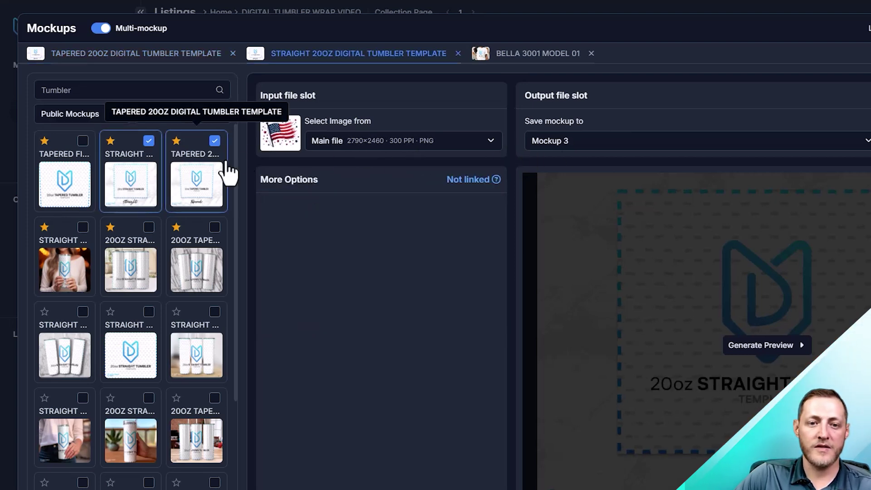
left_click(365, 143)
left_click(563, 142)
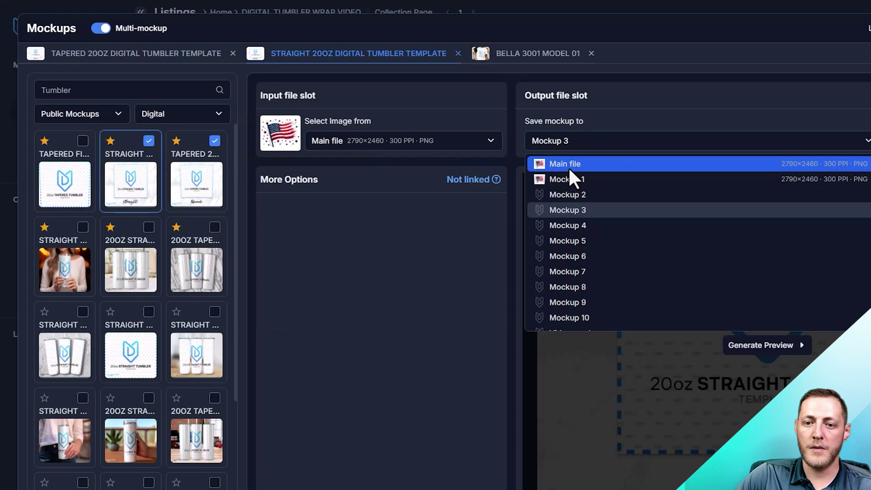
left_click(570, 196)
left_click(595, 180)
left_click(587, 265)
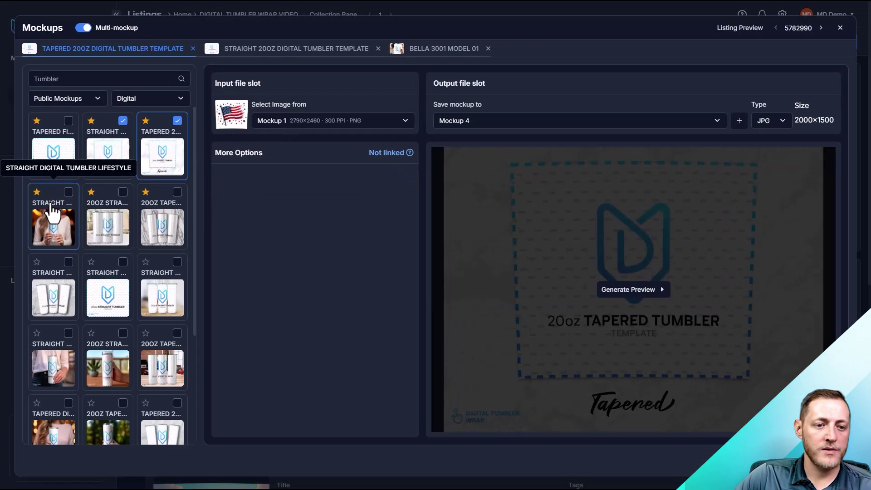
Step: Add the Straight Digital Tumbler Lifestyle and 20oz Straight Digital Tumbler Lifestyle 02 mockups, both using Main file as input
left_click(68, 192)
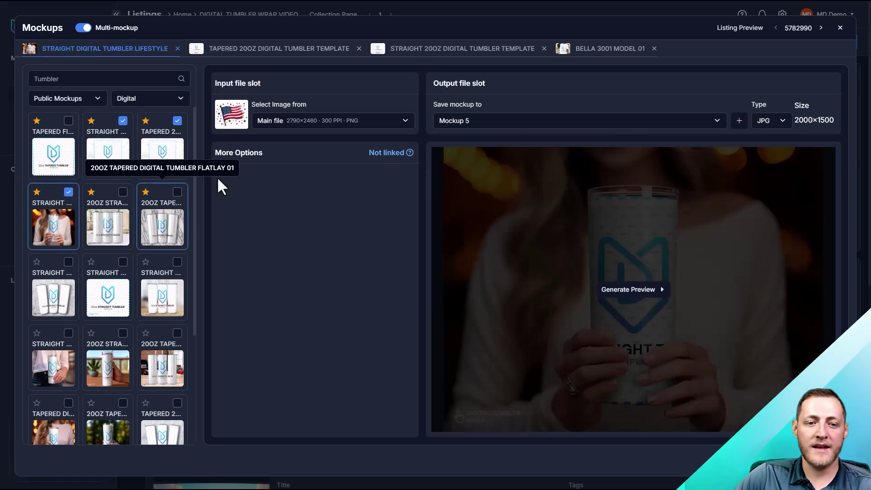
left_click(287, 125)
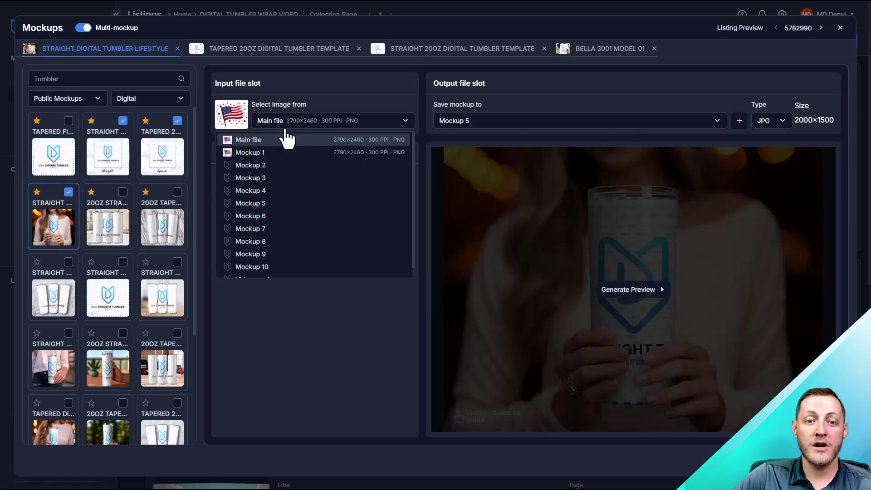
left_click(248, 138)
scroll(131, 214, "down", 2)
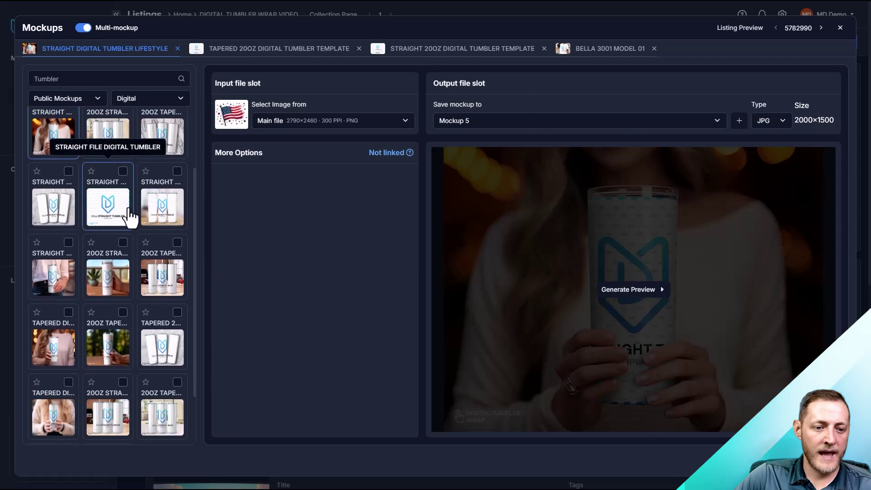
scroll(133, 221, "up", 2)
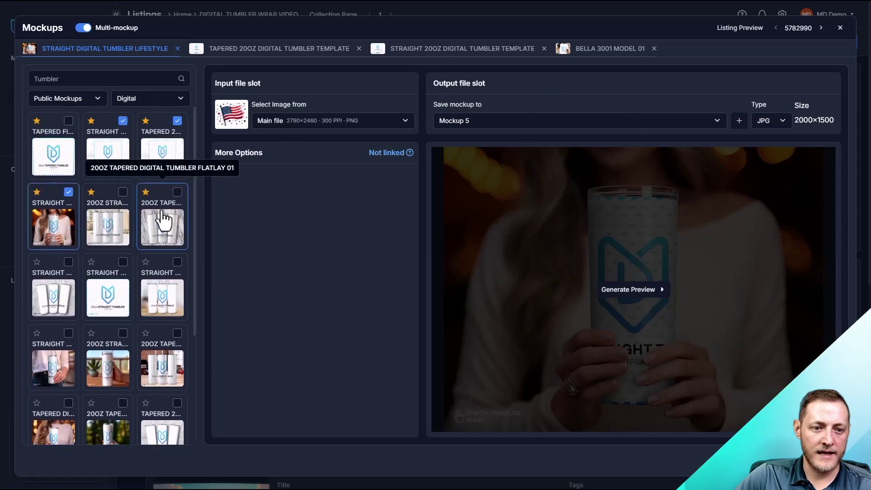
left_click(107, 214)
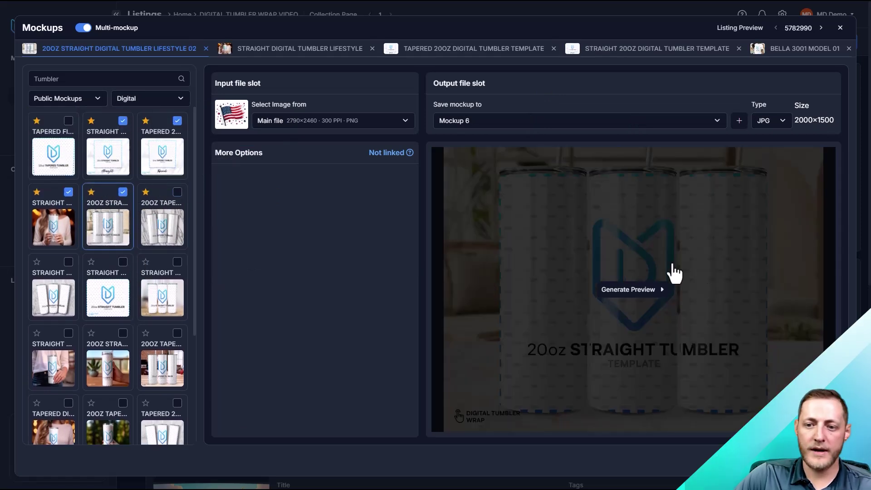
left_click(257, 123)
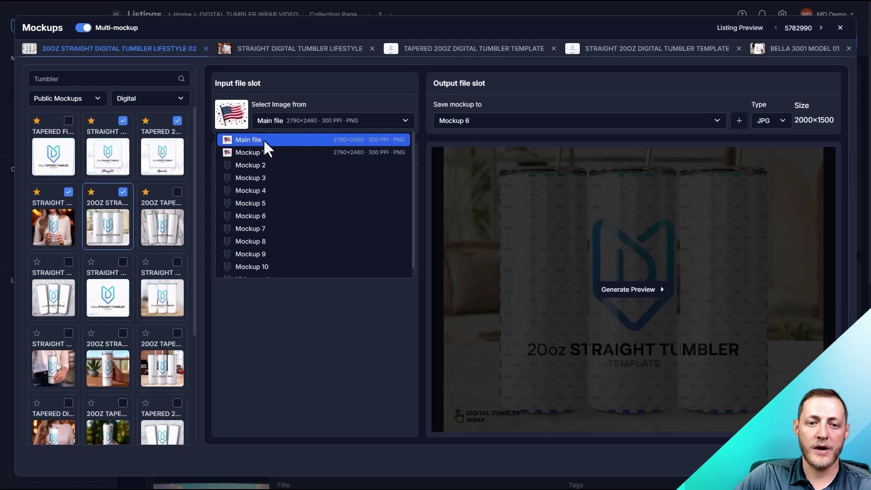
left_click(263, 138)
Step: Add a Tapered Digital Tumbler Lifestyle mockup and the Tapered 20oz Digital Tumbler Flatlay, both using Mockup 1 as input
scroll(94, 268, "down", 3)
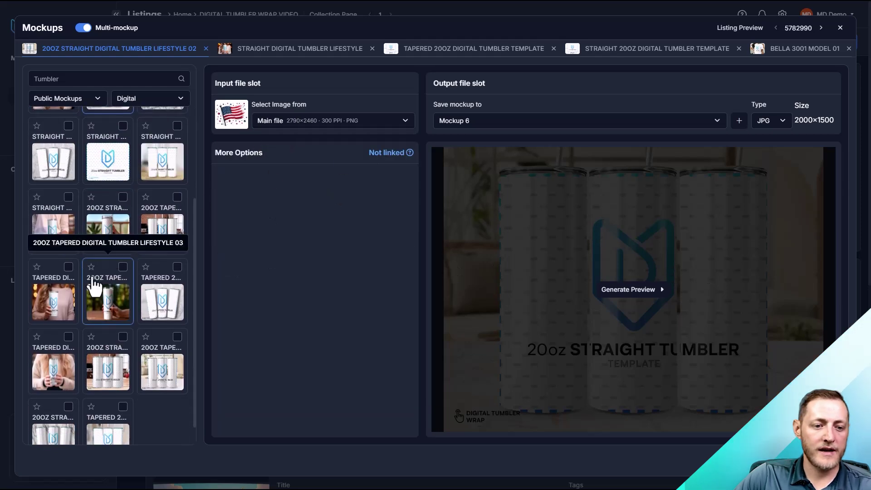
left_click(56, 304)
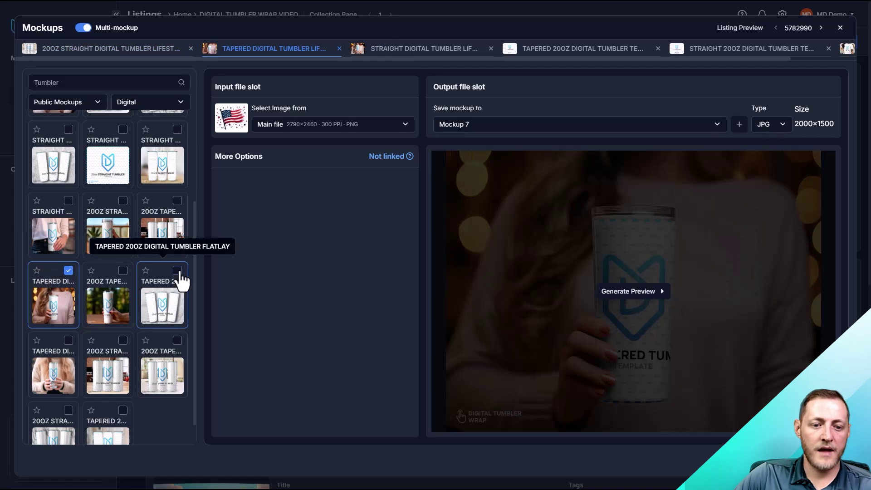
left_click(179, 275)
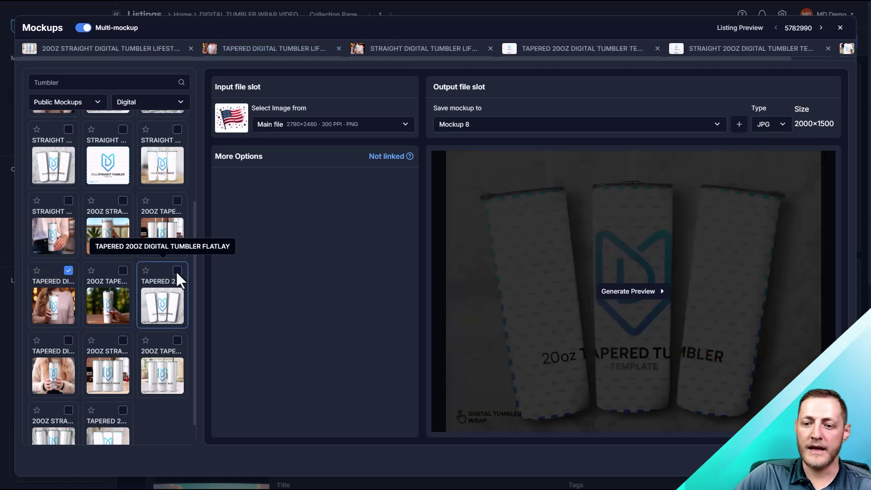
left_click(309, 126)
left_click(260, 161)
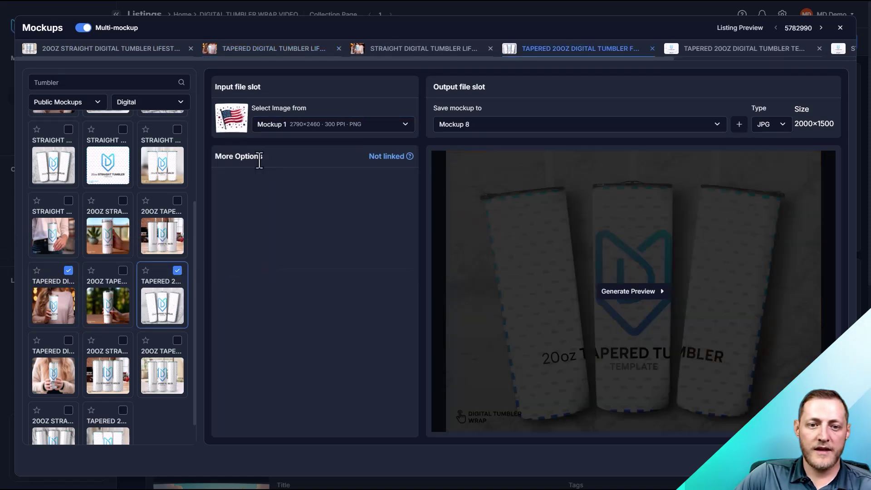
left_click(54, 300)
left_click(288, 127)
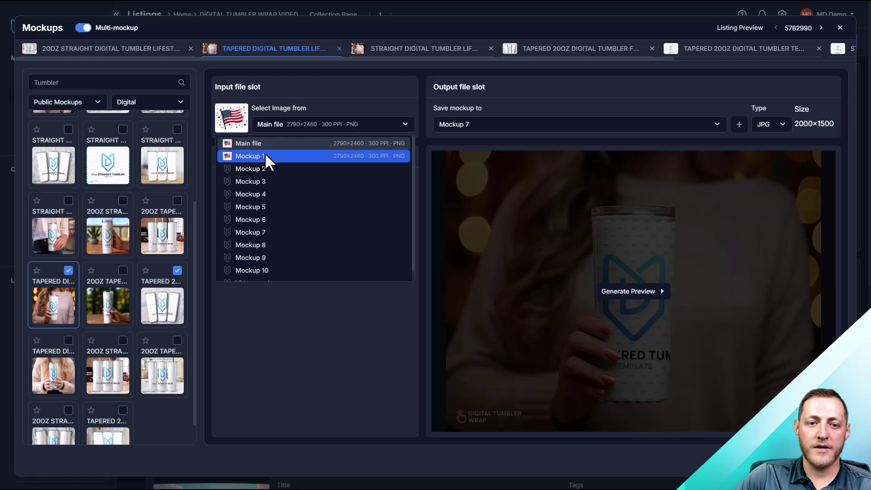
left_click(270, 154)
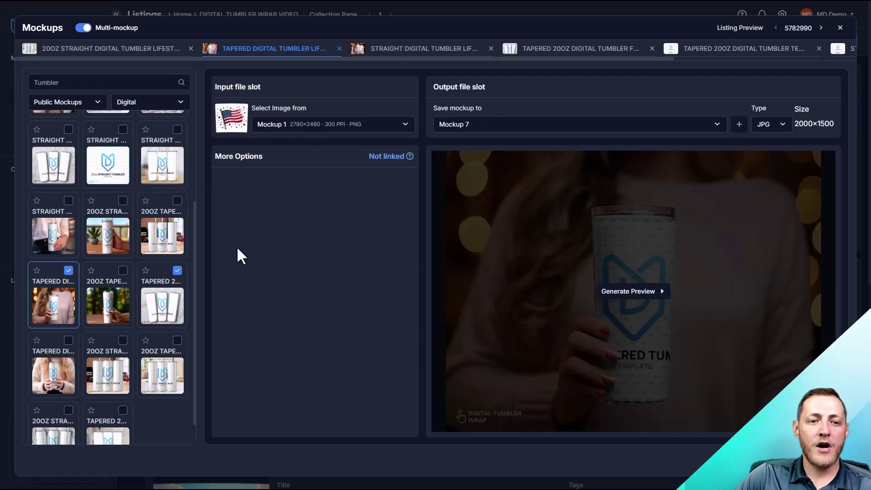
scroll(138, 222, "up", 3)
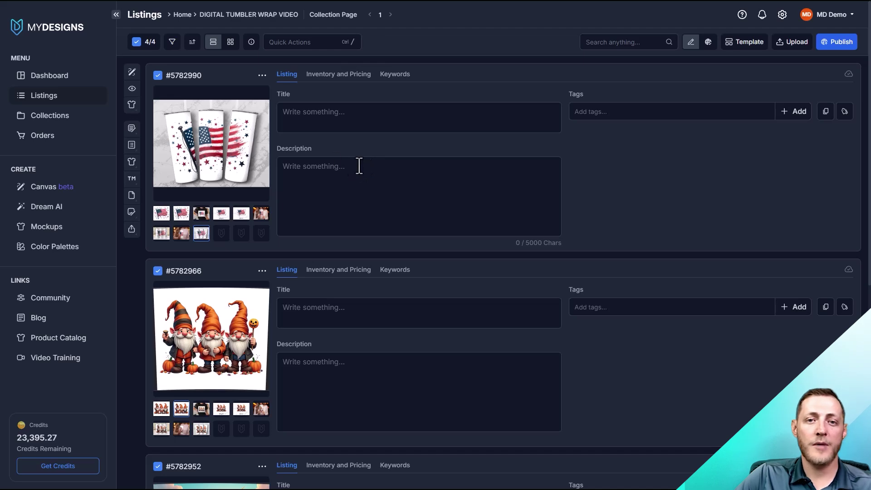
Step: Delete the unneeded T-shirt image in the Mockup 2 slot from all four selected listings
left_click(202, 213)
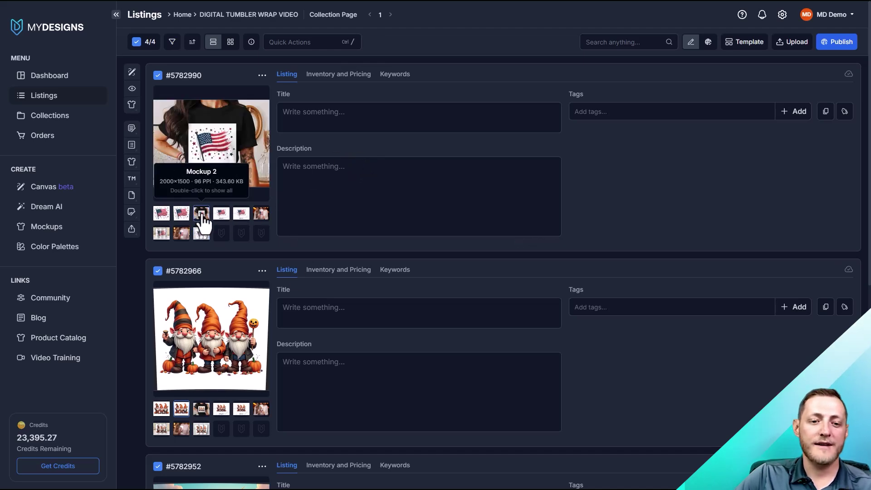
scroll(228, 216, "down", 8)
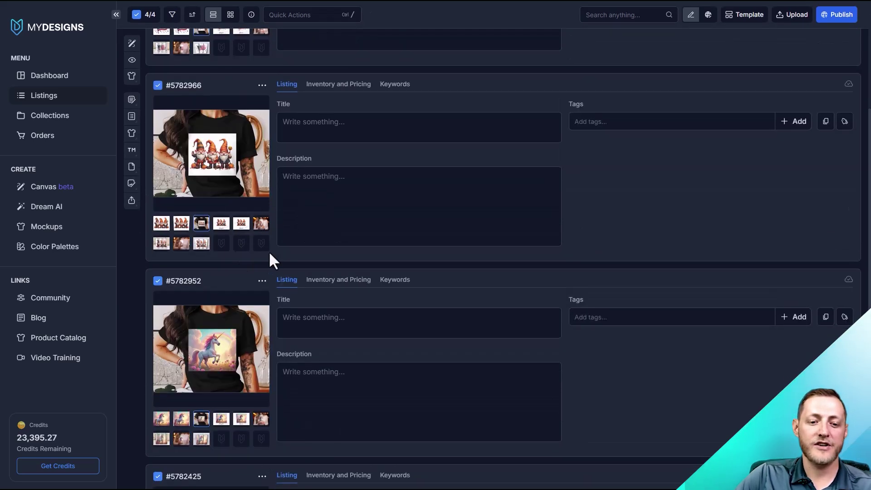
scroll(267, 263, "up", 8)
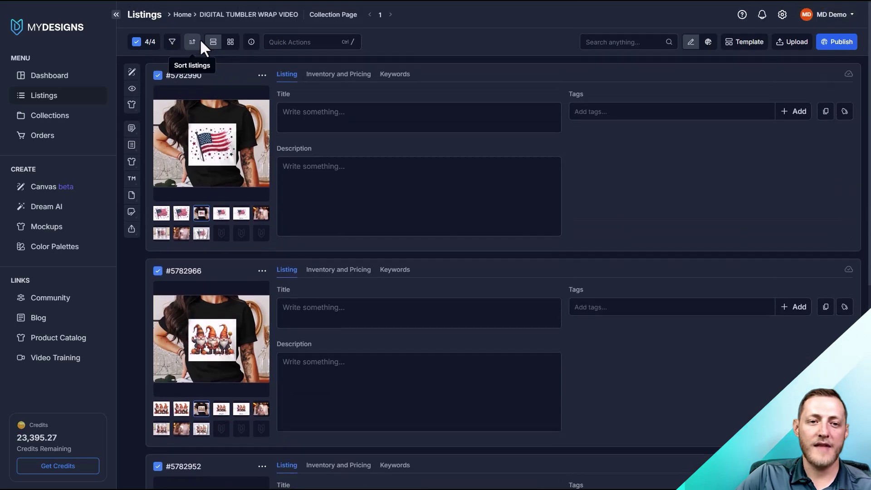
left_click(132, 195)
left_click(169, 198)
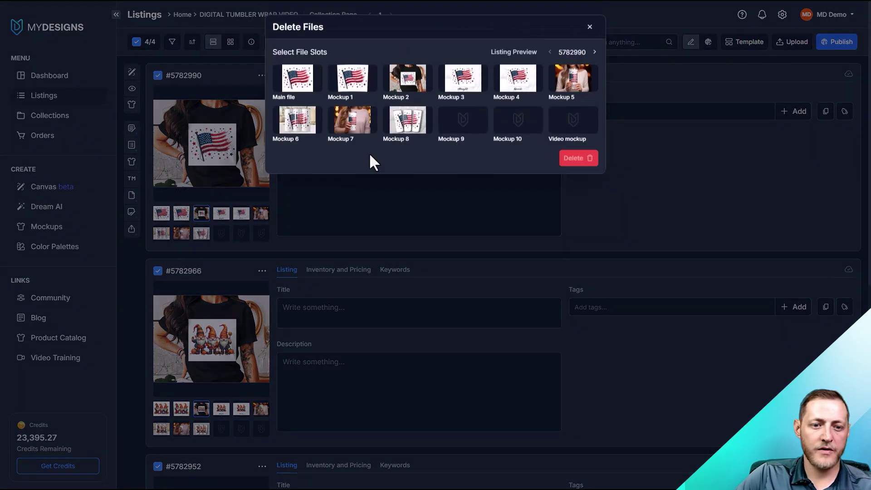
left_click(408, 81)
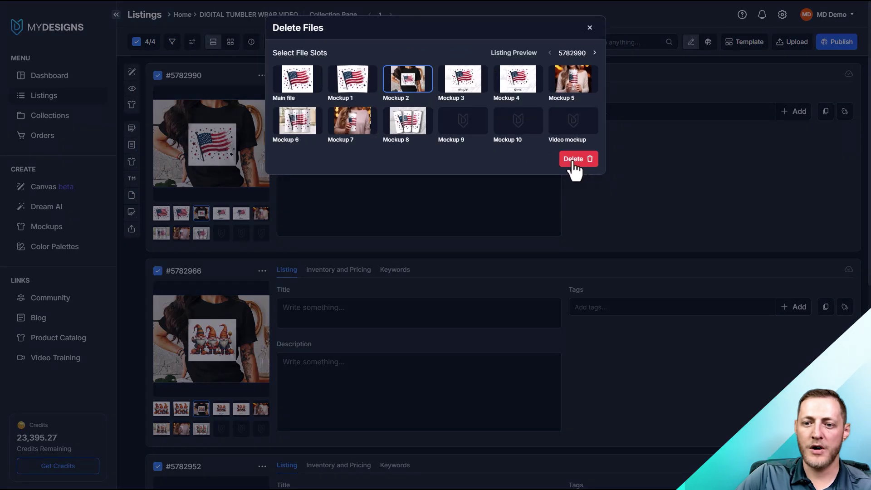
left_click(595, 53)
left_click(594, 53)
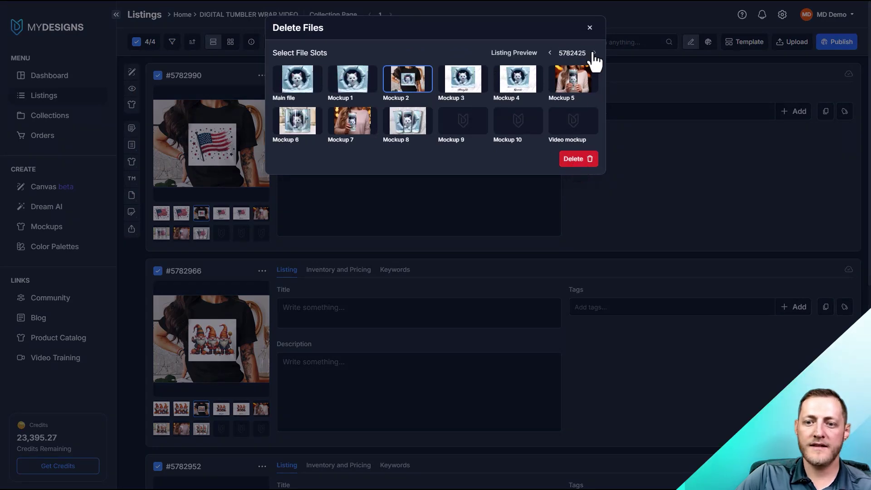
left_click(567, 159)
left_click(475, 110)
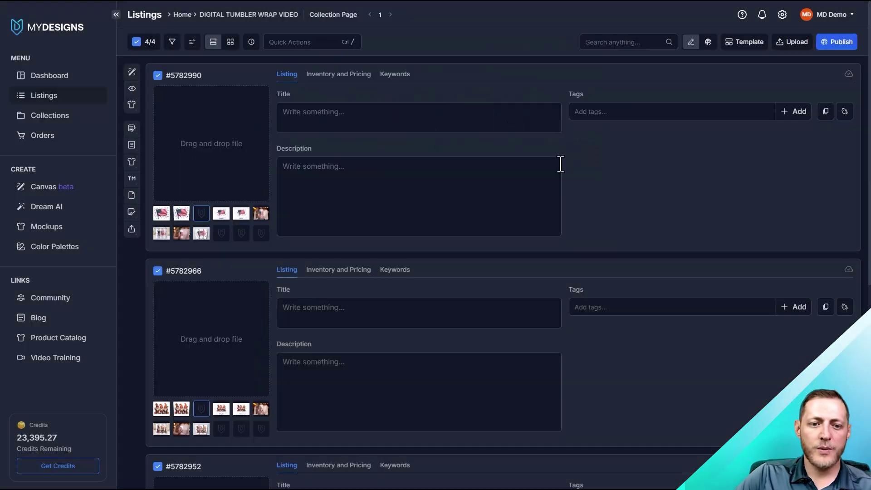
Step: Review the generated straight template, lifestyle and three-tumbler mockups across the listings
left_click(222, 214)
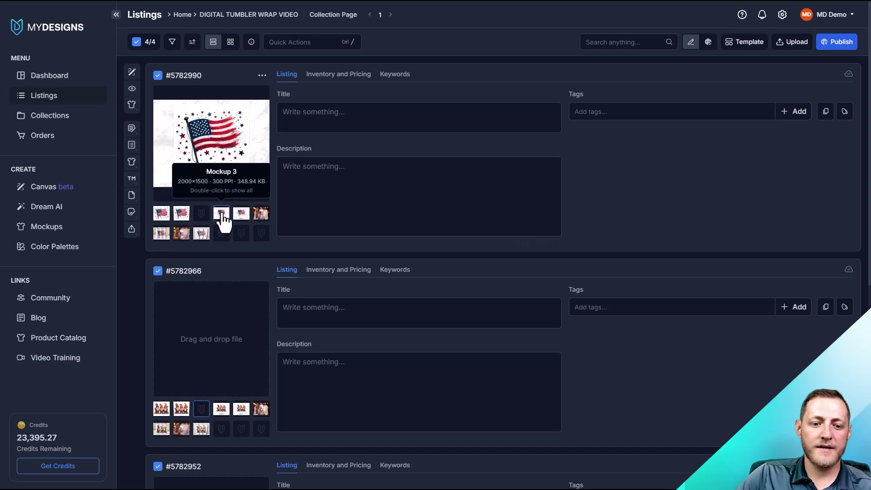
scroll(224, 179, "down", 6)
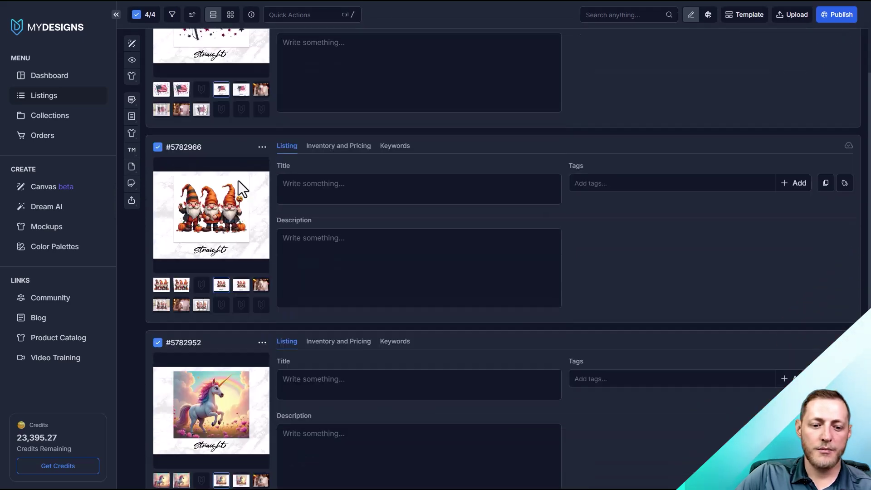
scroll(206, 310, "down", 2)
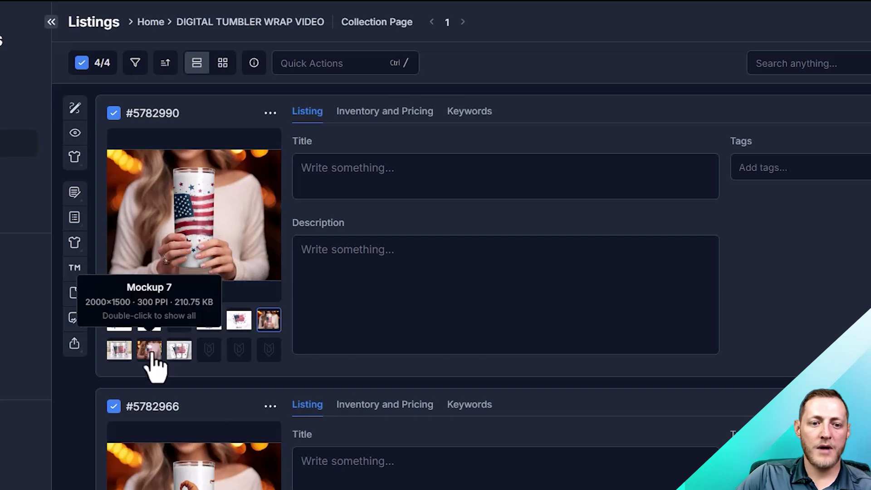
scroll(231, 217, "down", 3)
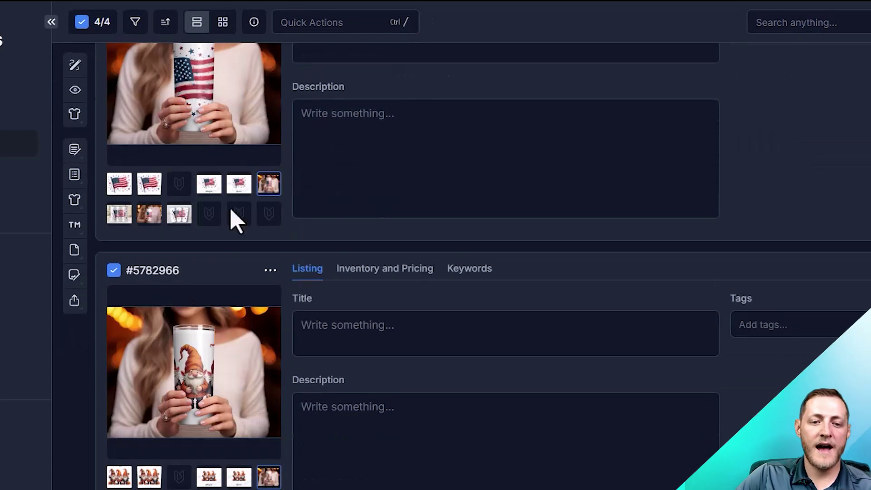
scroll(232, 217, "up", 3)
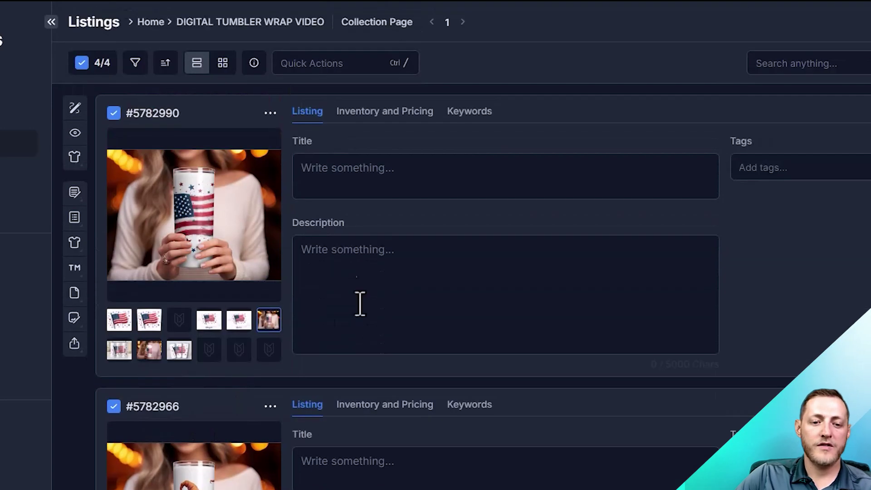
left_click(120, 353)
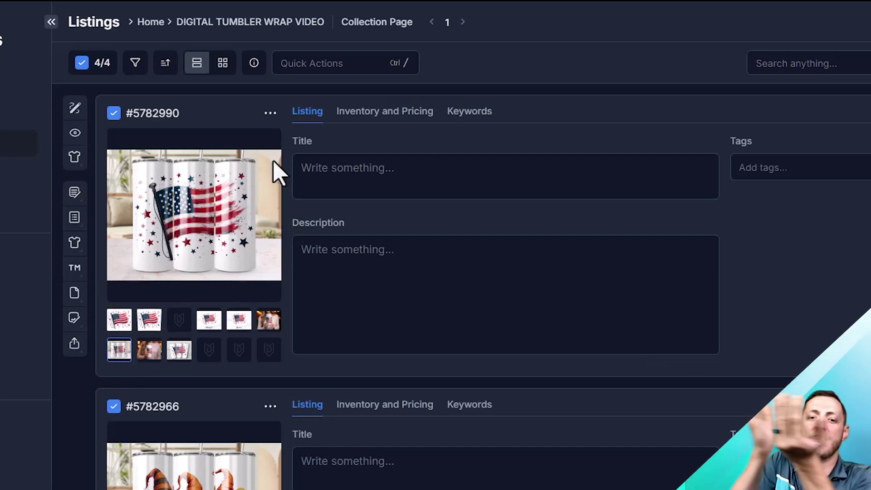
Step: Review the tapered lifestyle and flatlay mockups across the listings, then switch the previews back to the main file
left_click(149, 353)
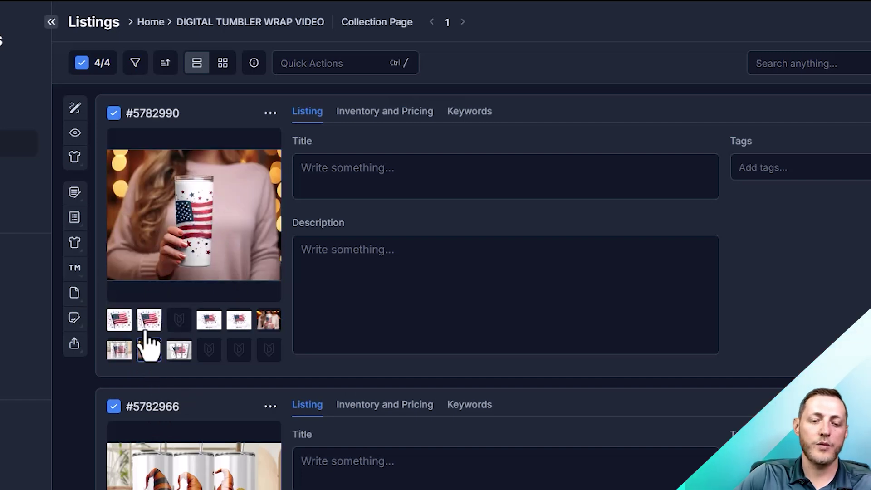
left_click(177, 354)
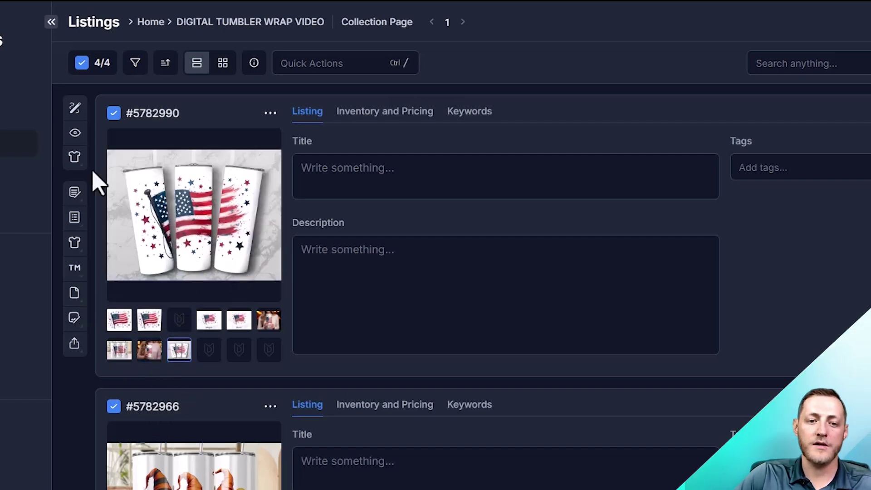
scroll(181, 370, "down", 5)
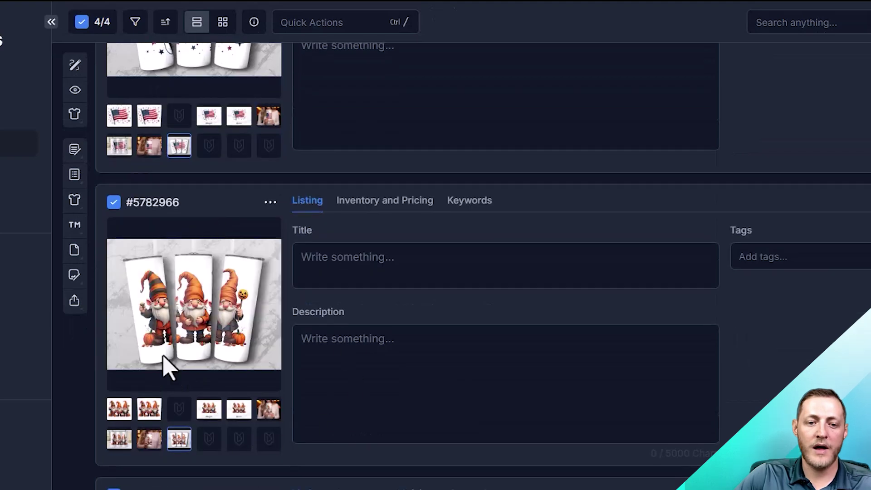
scroll(214, 346, "down", 5)
scroll(182, 481, "down", 3)
scroll(181, 454, "up", 10)
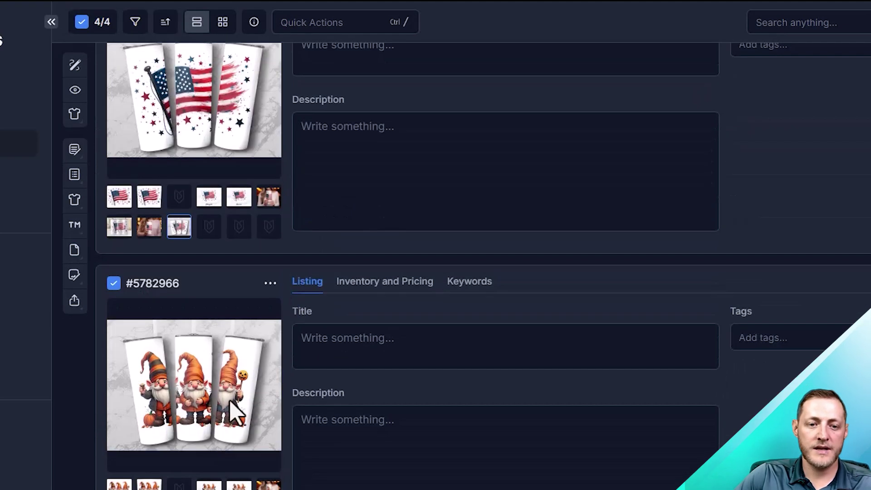
scroll(204, 318, "up", 2)
scroll(189, 234, "down", 10)
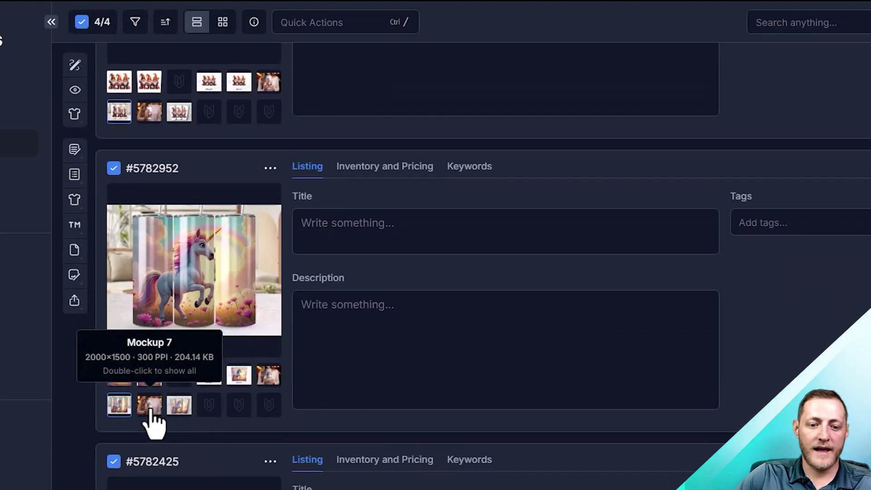
left_click(150, 410)
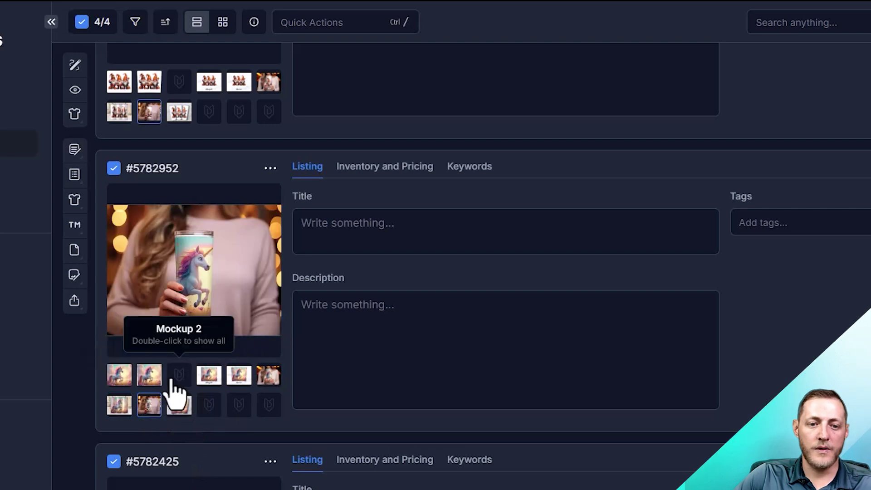
scroll(252, 467, "up", 12)
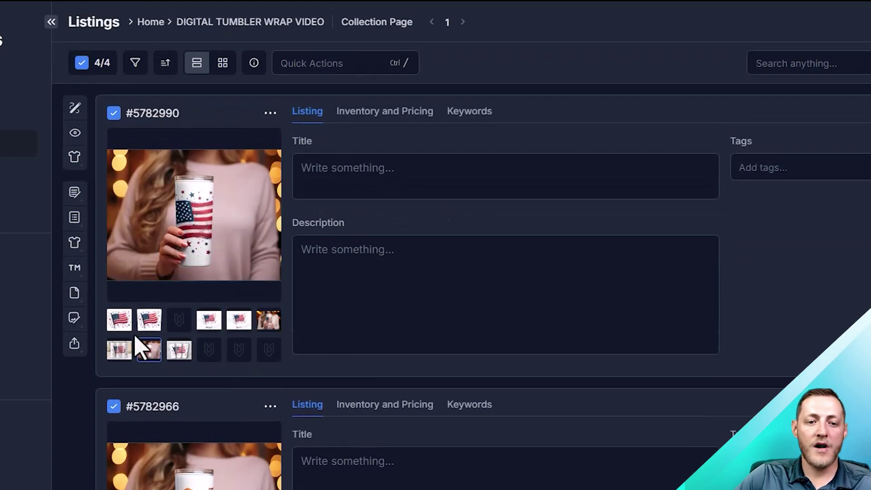
left_click(126, 318)
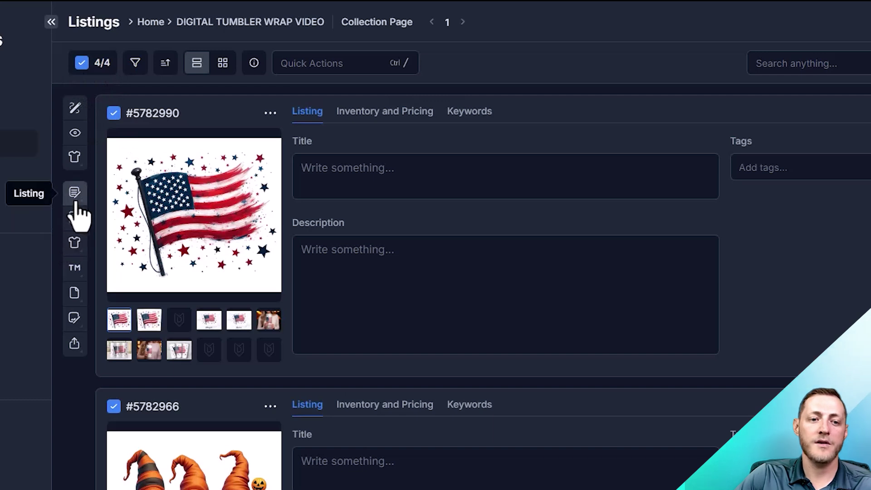
Step: Open Vision AI for the selected listings and set Mockup 8 as the input file slot and Digital as the product type
left_click(73, 141)
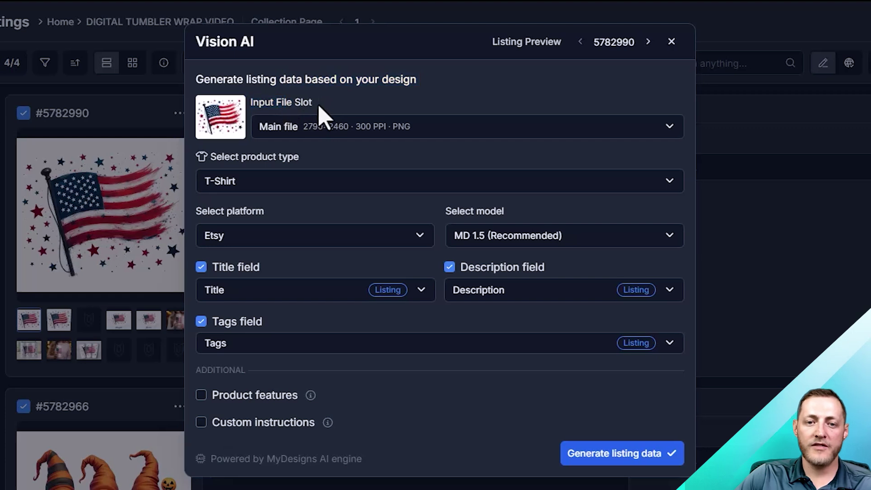
left_click(320, 128)
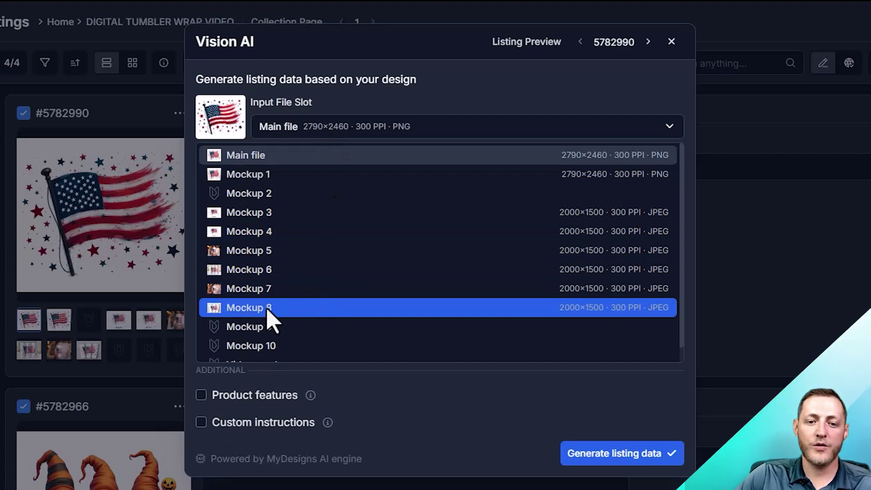
left_click(224, 310)
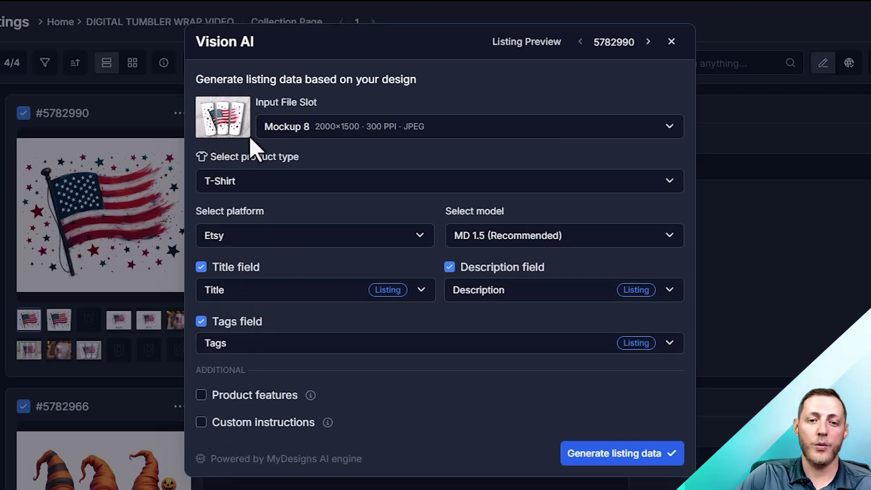
left_click(296, 182)
scroll(273, 318, "down", 5)
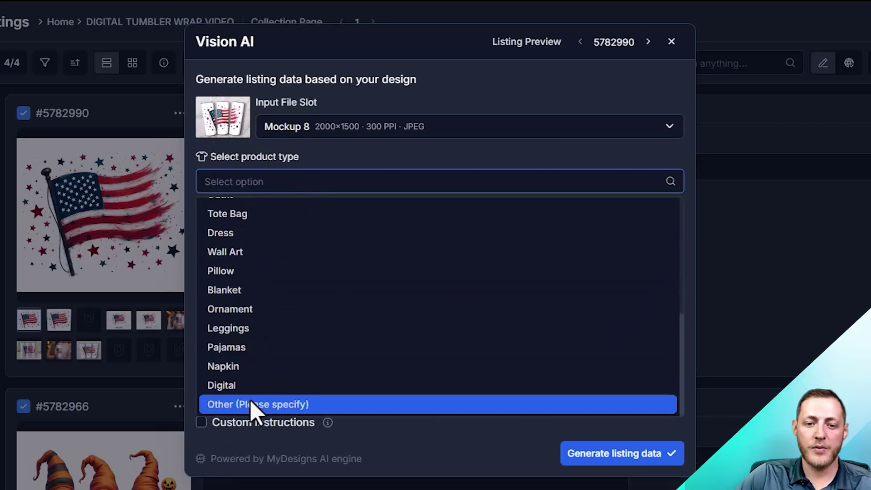
left_click(269, 386)
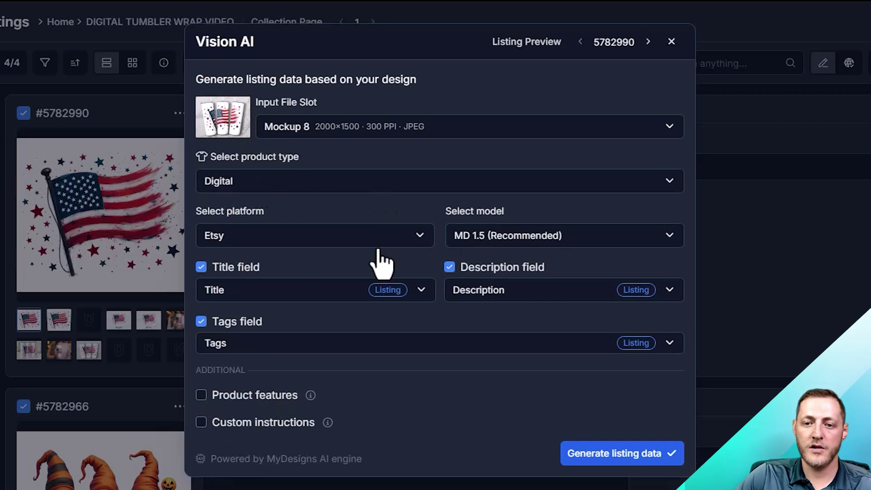
Step: Keep Etsy as the platform, MD 1.5 (Recommended) as the model, and the title field included in the generation
left_click(286, 240)
left_click(402, 262)
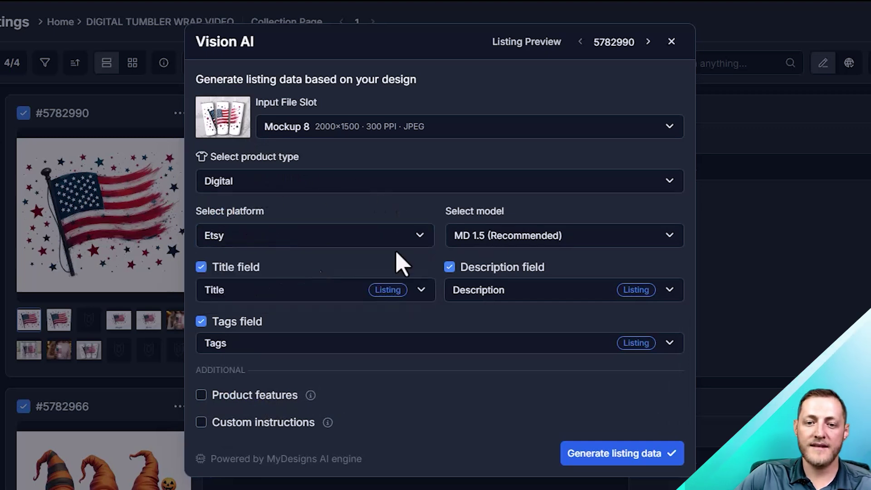
left_click(504, 245)
left_click(481, 285)
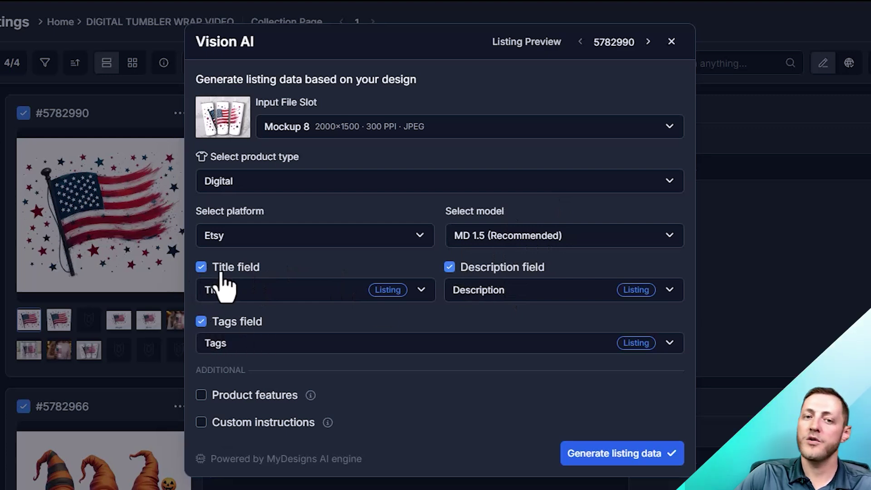
left_click(201, 268)
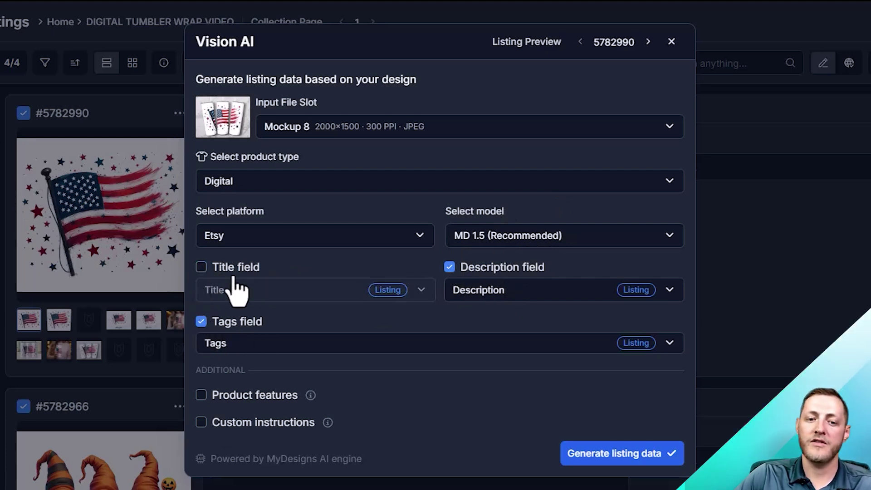
left_click(201, 267)
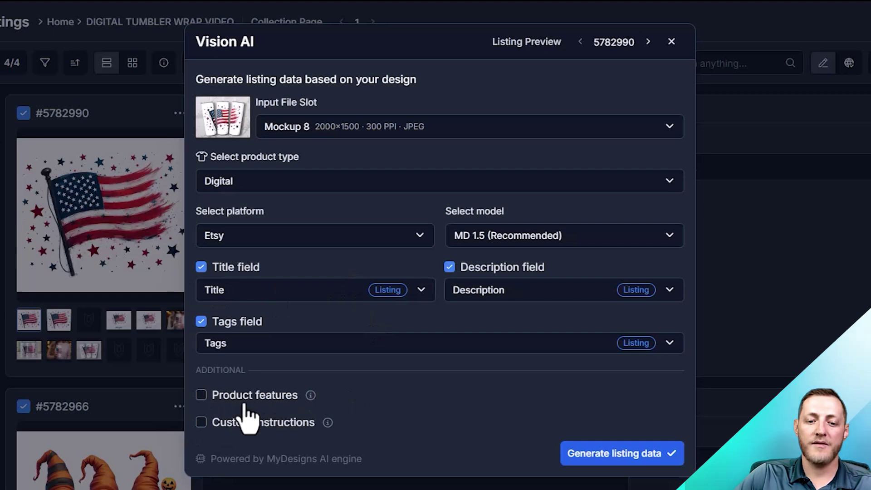
Step: Generate the listing data with custom instructions saying it is a digital file for tumbler wraps, including both straight and tapered
mouse_move(315, 400)
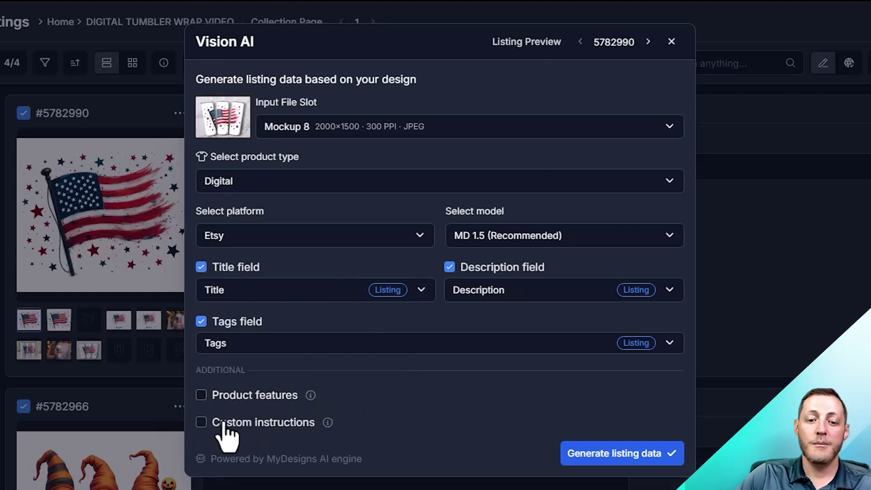
mouse_move(329, 422)
left_click(201, 404)
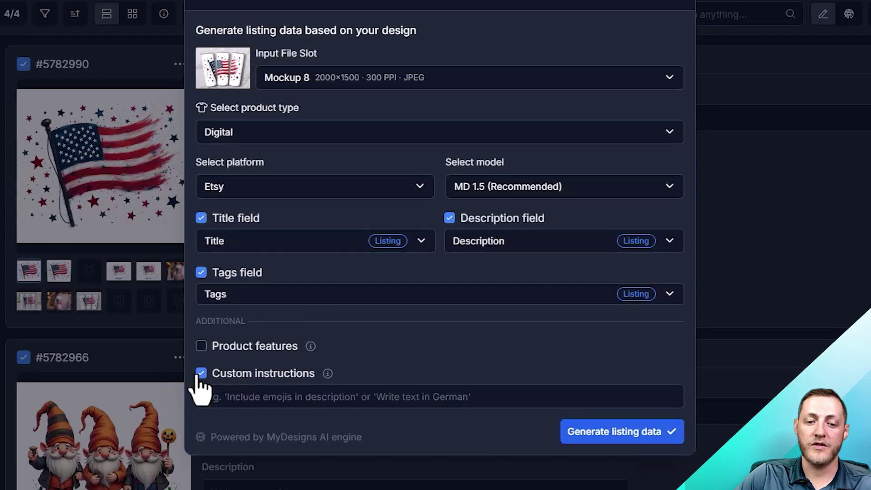
left_click(309, 425)
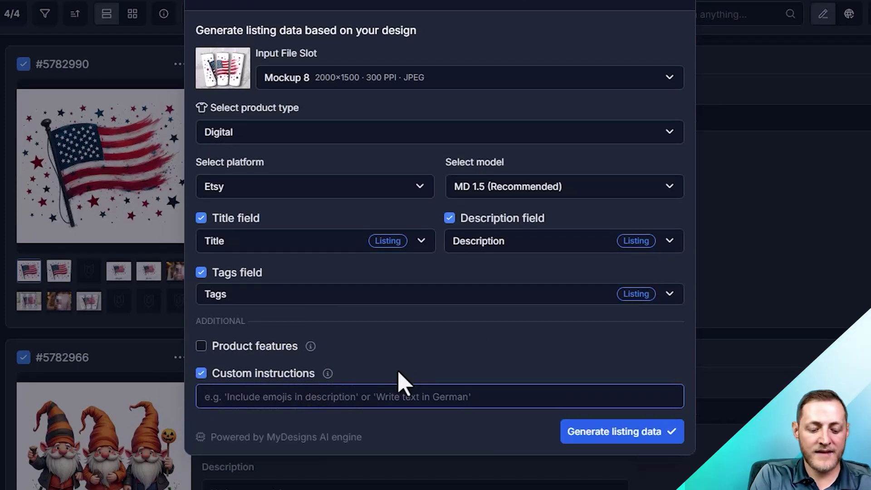
type("Th")
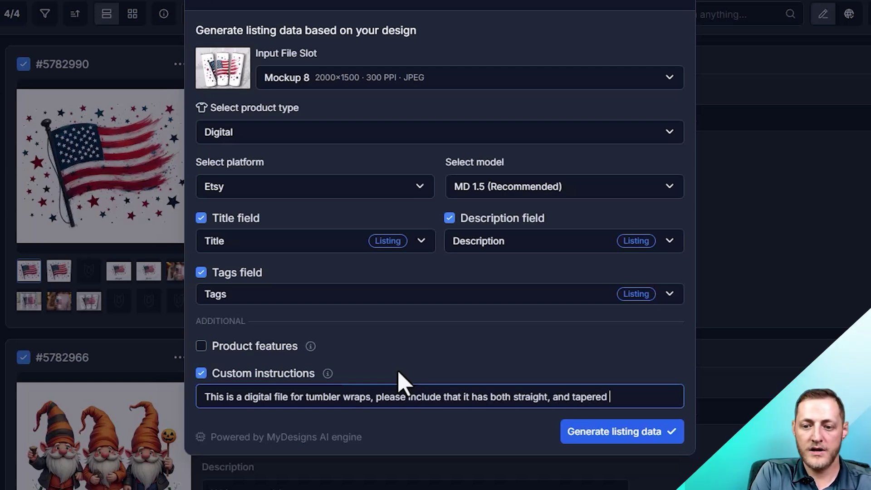
left_click(632, 433)
left_click(508, 95)
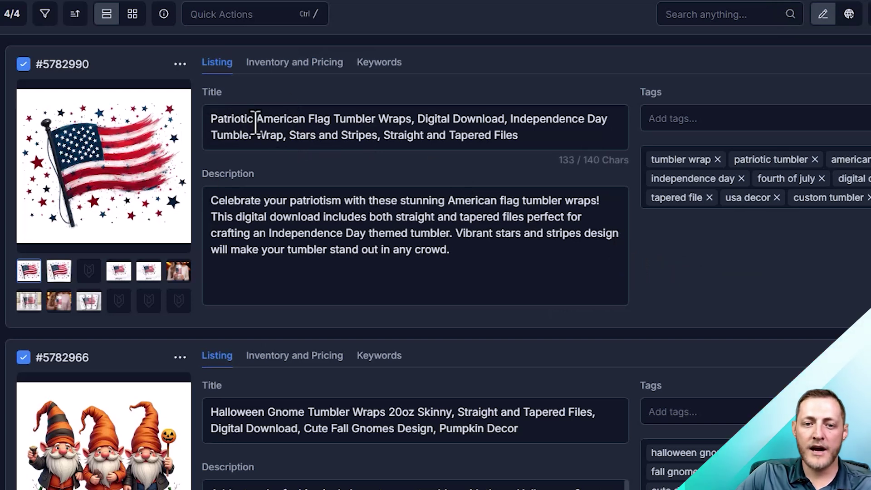
Step: Review the generated titles, descriptions and tags on all four tumbler wrap listings
left_click_drag(256, 121, 423, 125)
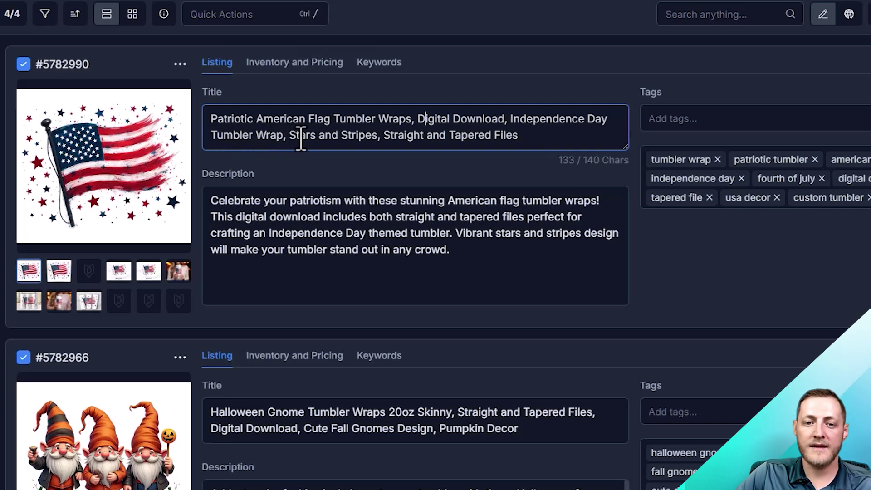
left_click_drag(291, 137, 367, 136)
left_click_drag(518, 136, 384, 136)
left_click(461, 181)
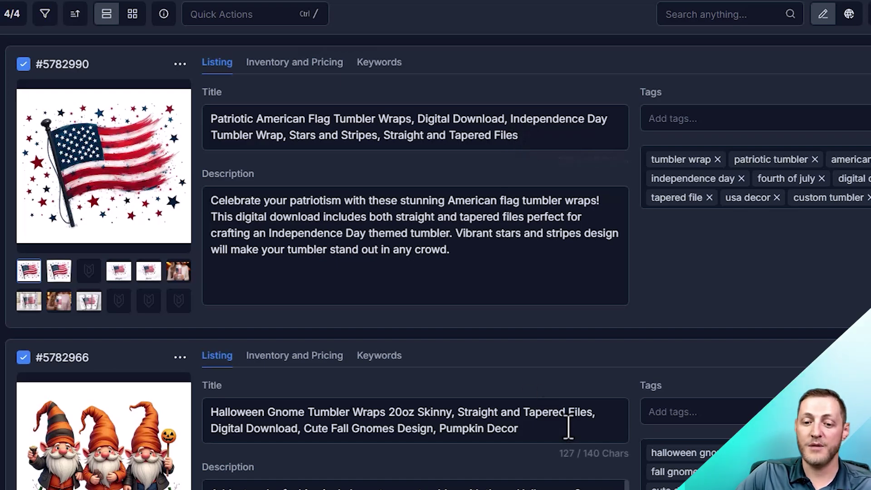
scroll(568, 426, "down", 5)
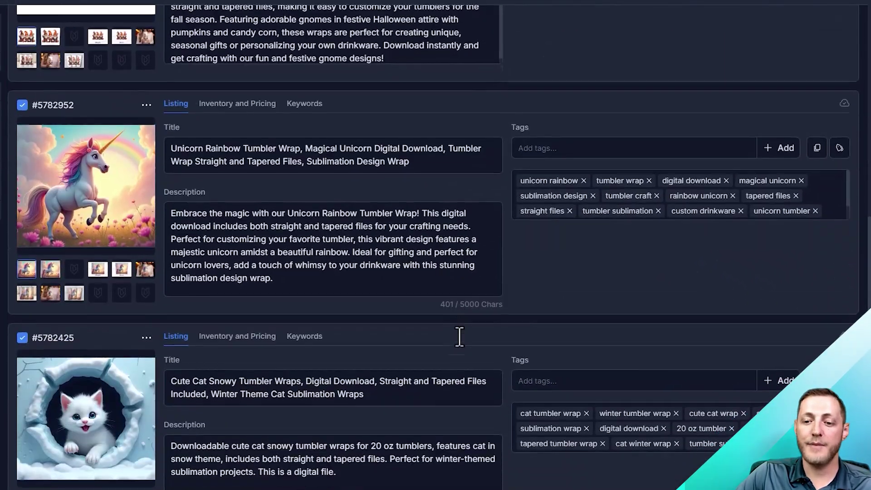
scroll(454, 326, "up", 9)
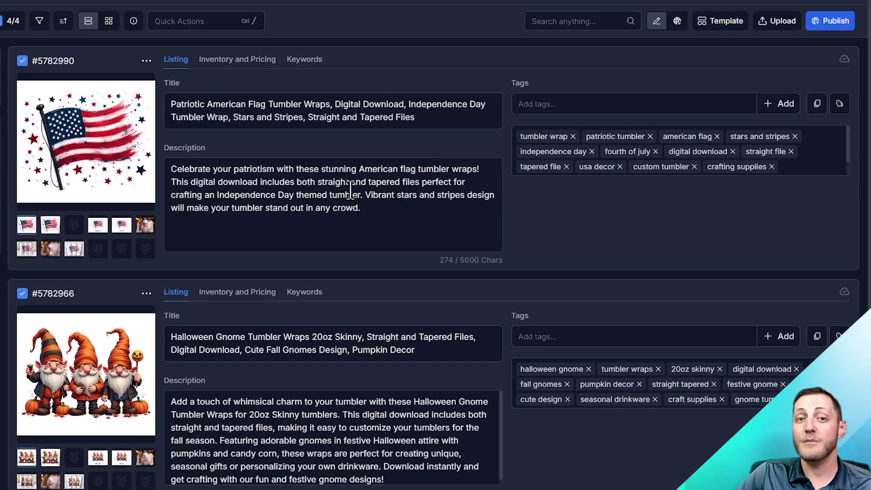
scroll(239, 241, "down", 9)
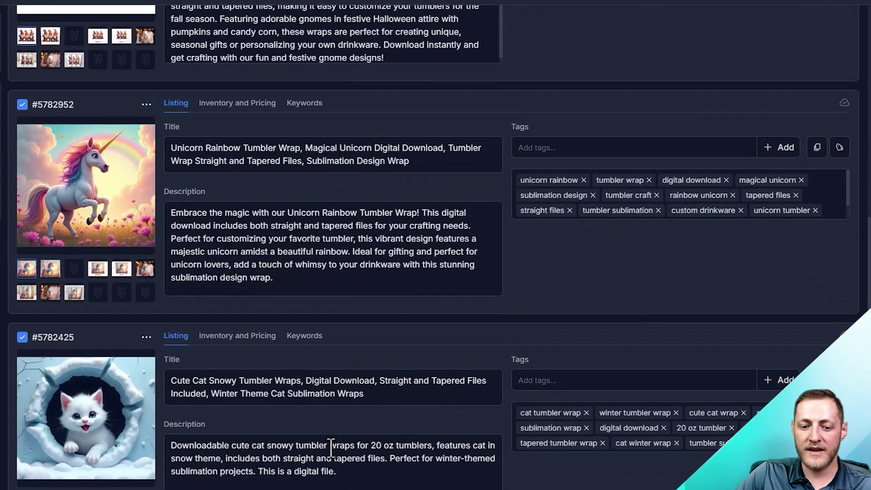
scroll(378, 413, "up", 1)
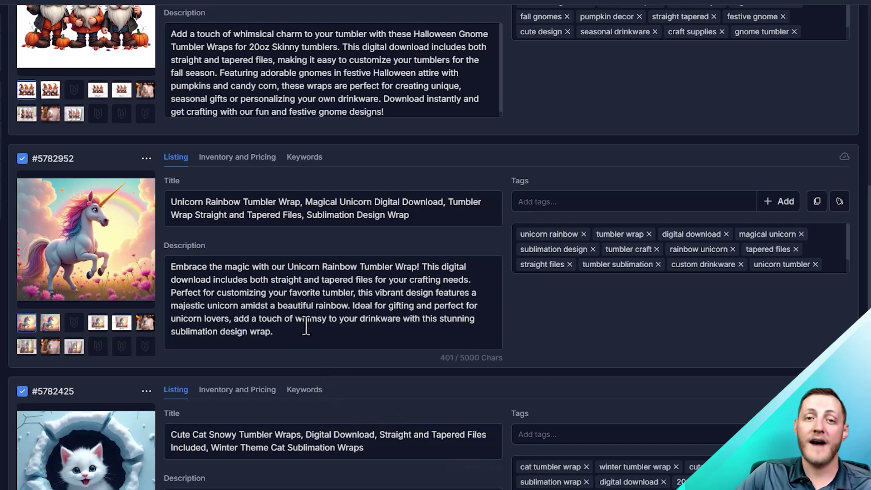
scroll(371, 257, "up", 8)
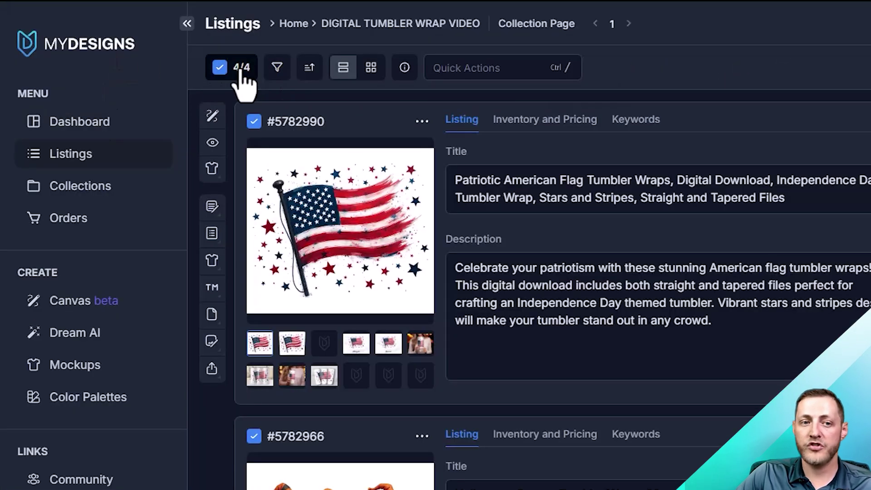
Step: Start publishing the four selected listings to Etsy as digital products
left_click(14, 21)
left_click(237, 168)
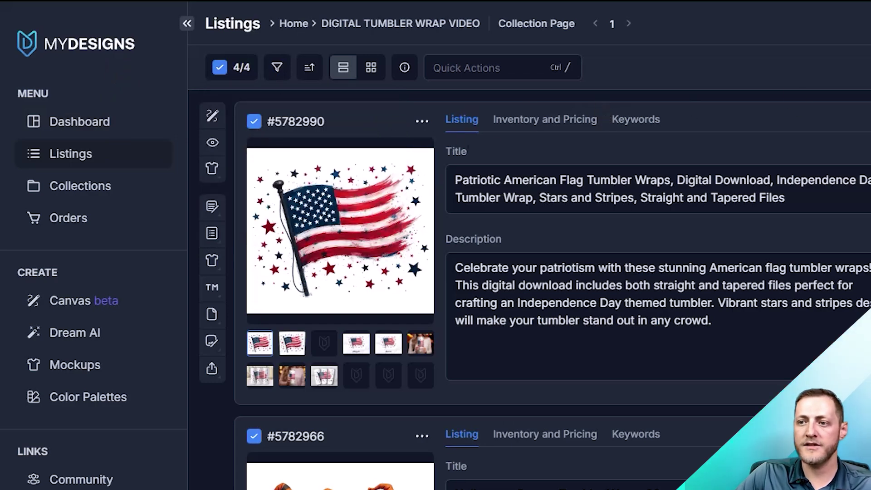
left_click(829, 26)
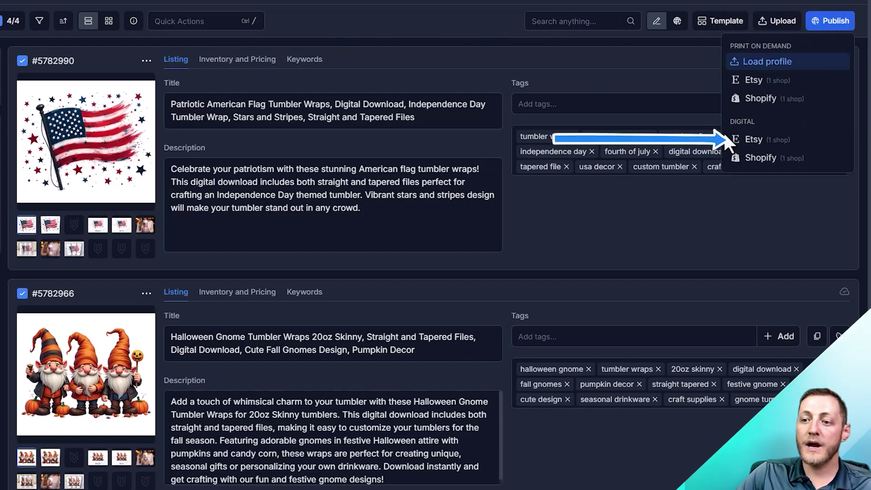
left_click(769, 144)
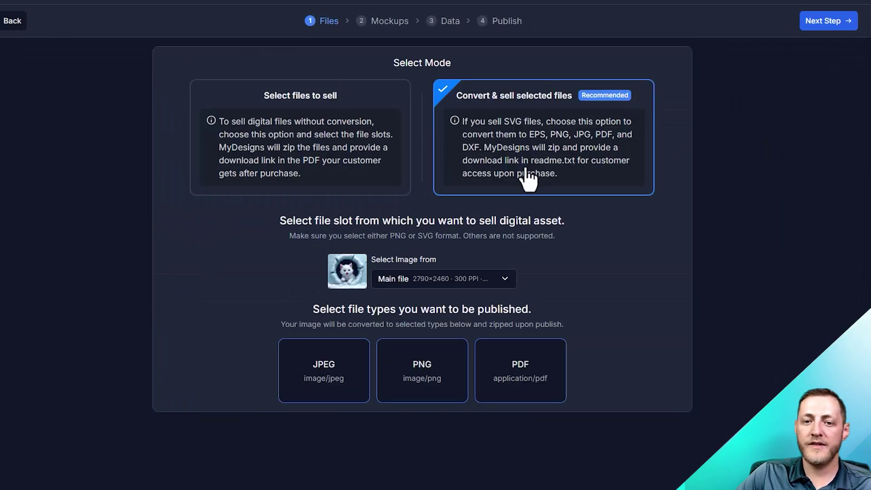
Step: Compare the two selling modes and choose Select files to sell, without file conversion
left_click(298, 136)
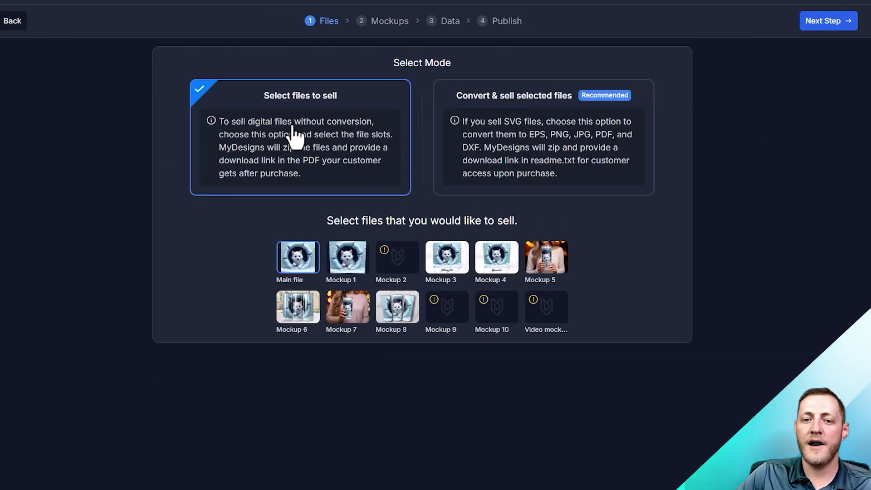
left_click(534, 136)
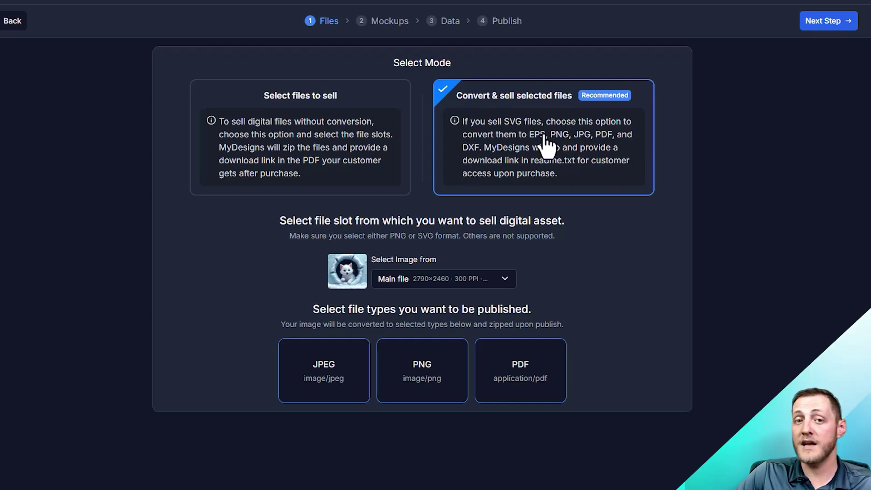
left_click(281, 123)
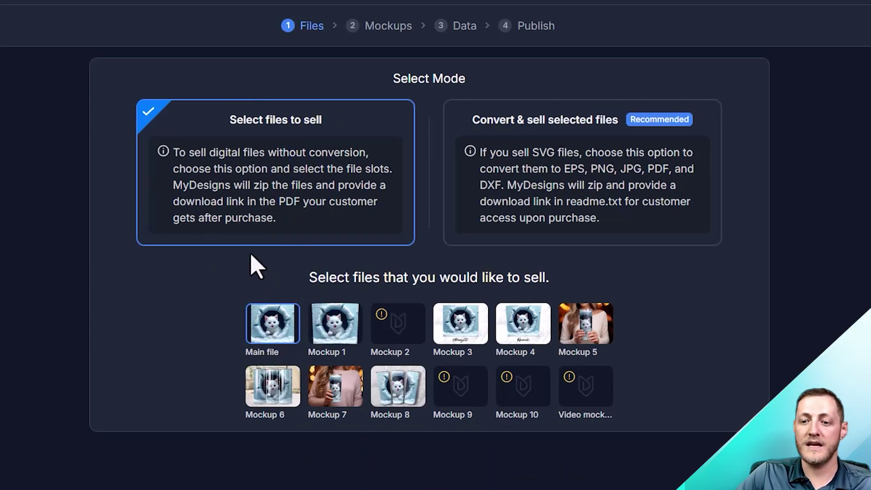
Step: Add Mockup 1 to the files to sell, exclude Mockup 6 from the published images and place Mockup 8 first
left_click(337, 329)
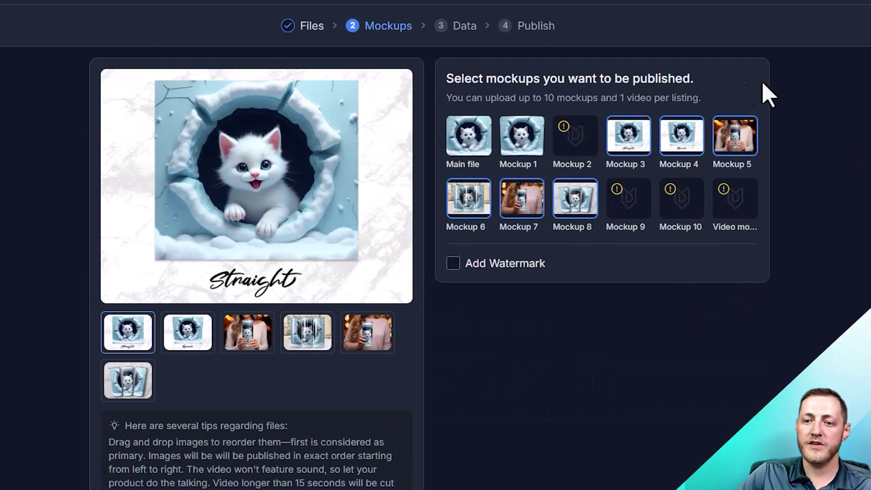
left_click(472, 215)
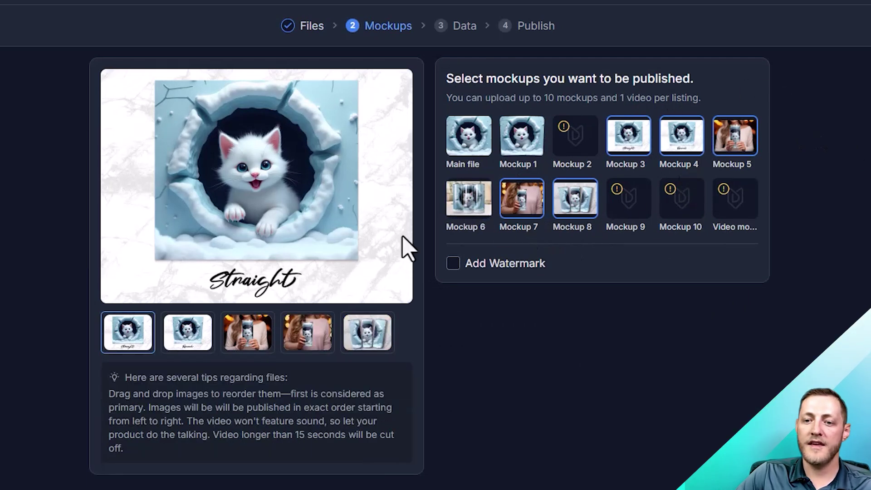
left_click_drag(386, 350, 133, 347)
left_click(192, 345)
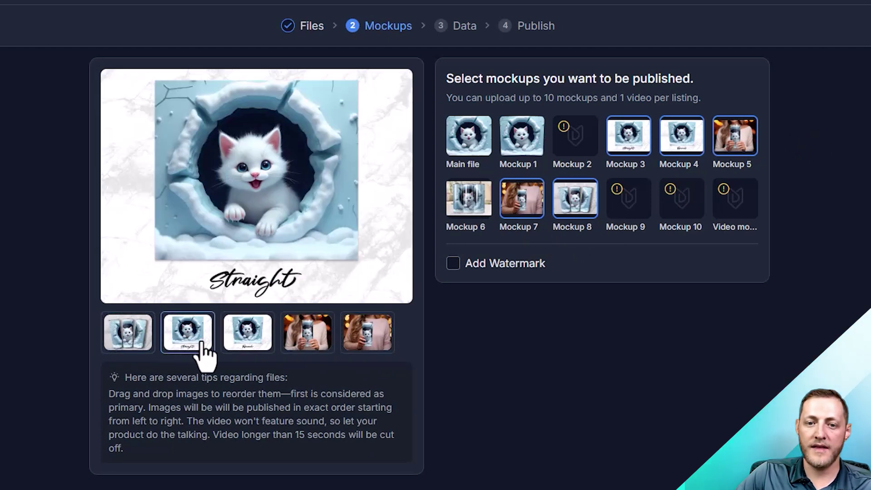
left_click(255, 346)
left_click(305, 342)
left_click(380, 350)
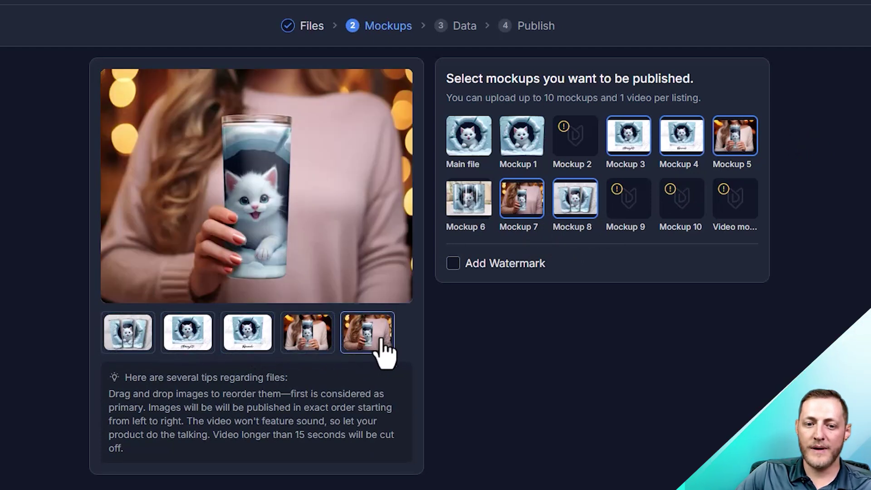
Step: Include Mockup 6 in the published images and make it the primary image, ahead of Mockup 8
left_click(468, 202)
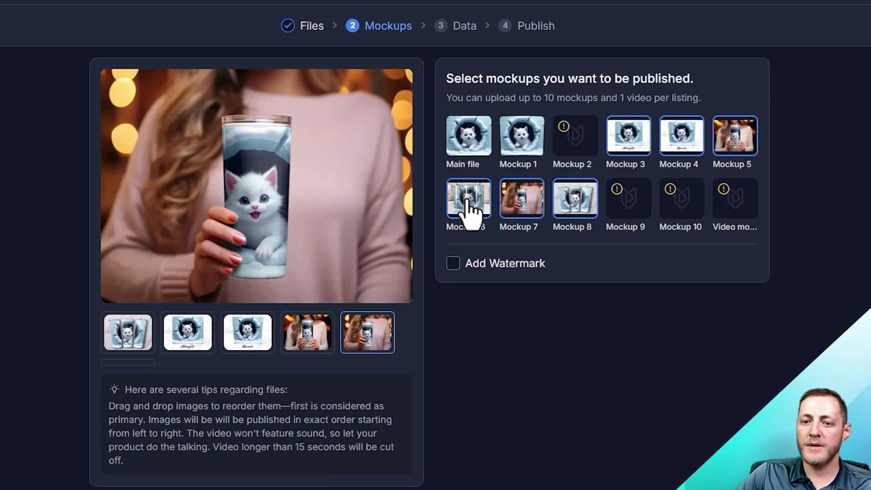
left_click_drag(127, 389, 150, 331)
left_click(141, 333)
left_click(176, 338)
left_click(131, 337)
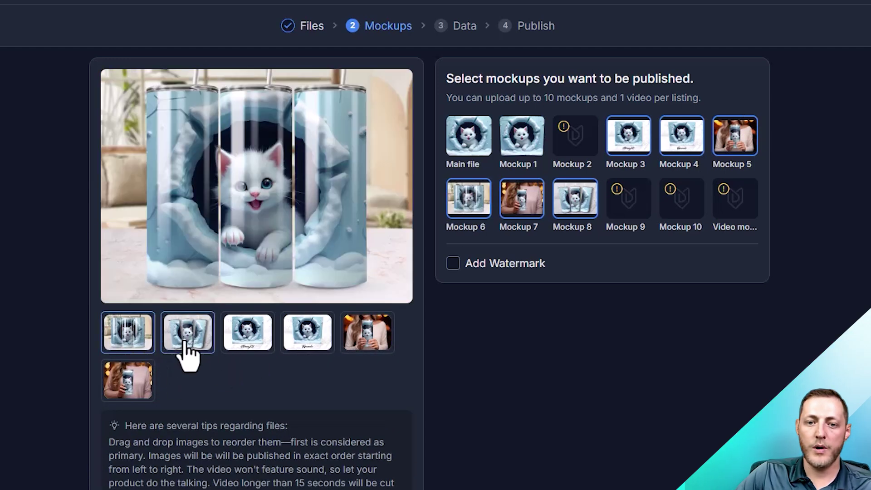
left_click(187, 350)
left_click(130, 351)
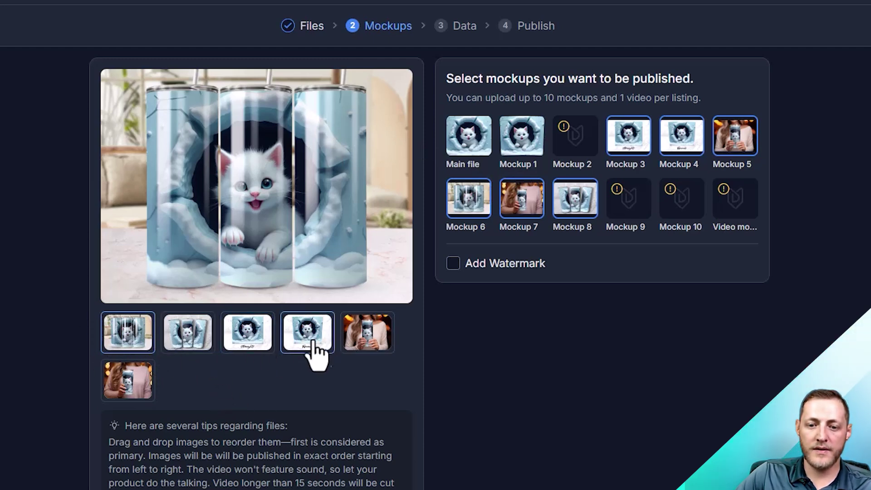
Step: Reorder the images so the Tapered and Straight design previews come last, and continue to the listing data
left_click_drag(271, 343, 248, 363)
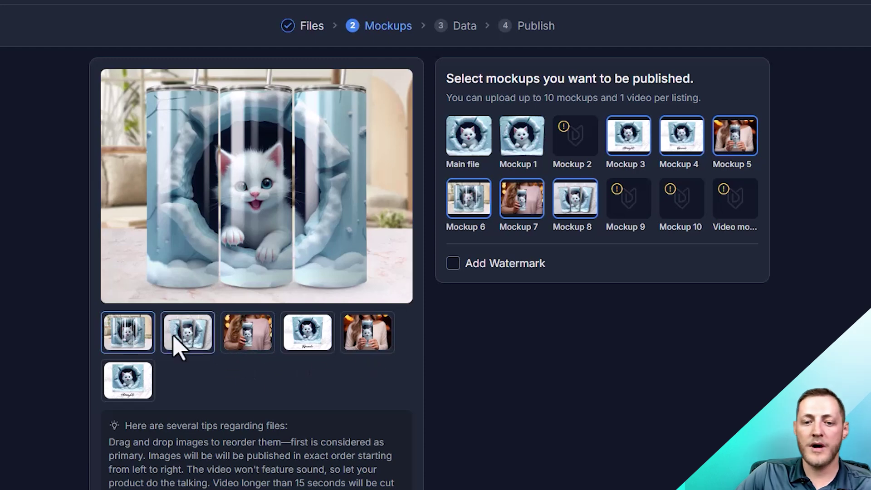
left_click_drag(319, 339, 367, 345)
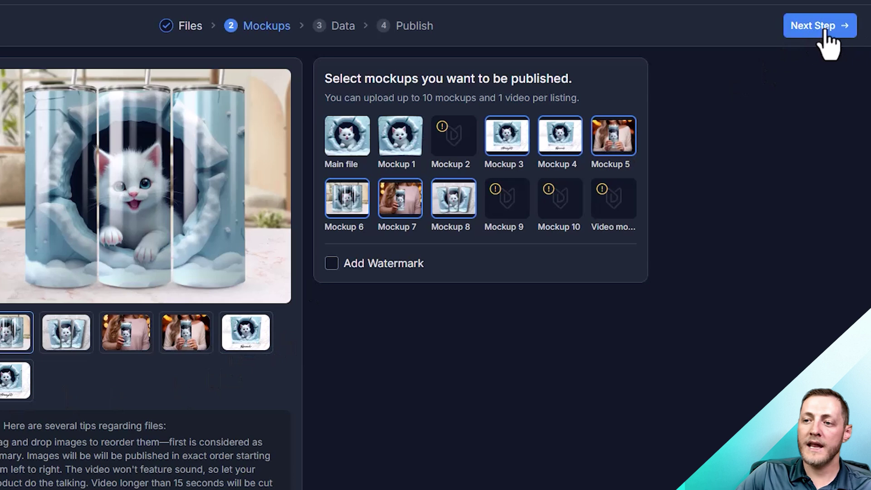
left_click(821, 26)
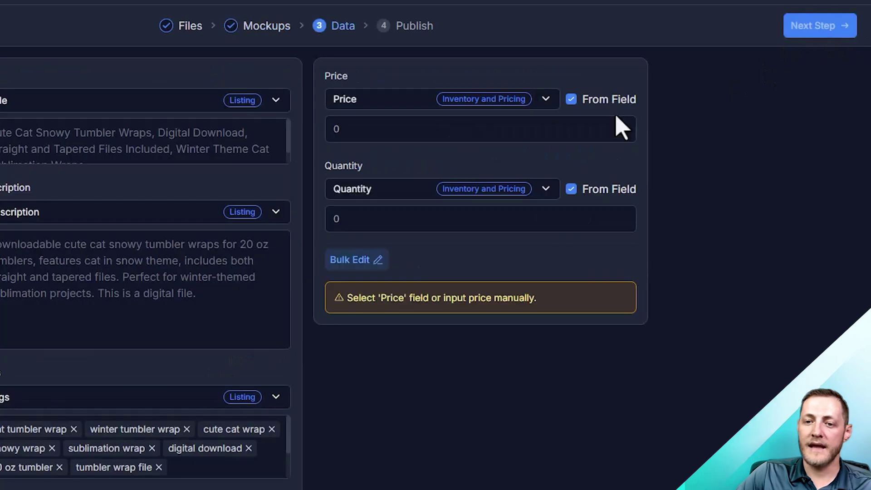
Step: Check which source fields supply the listing's title, description and price
left_click(61, 101)
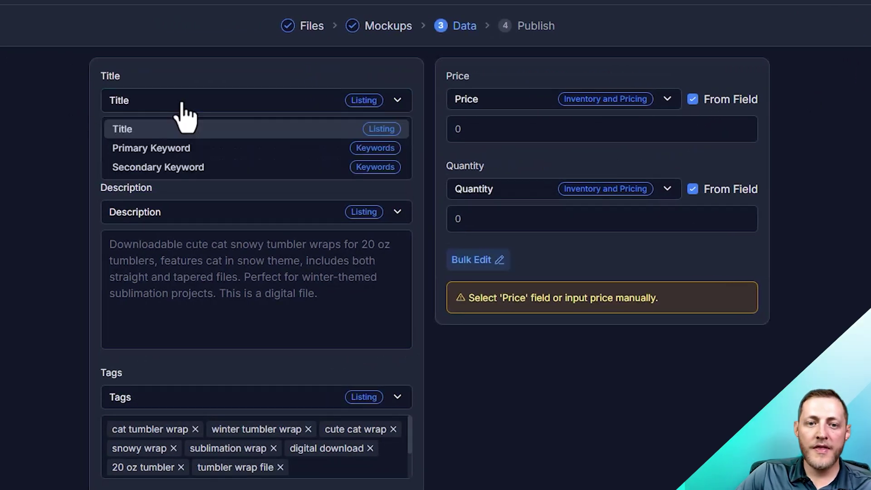
left_click(146, 127)
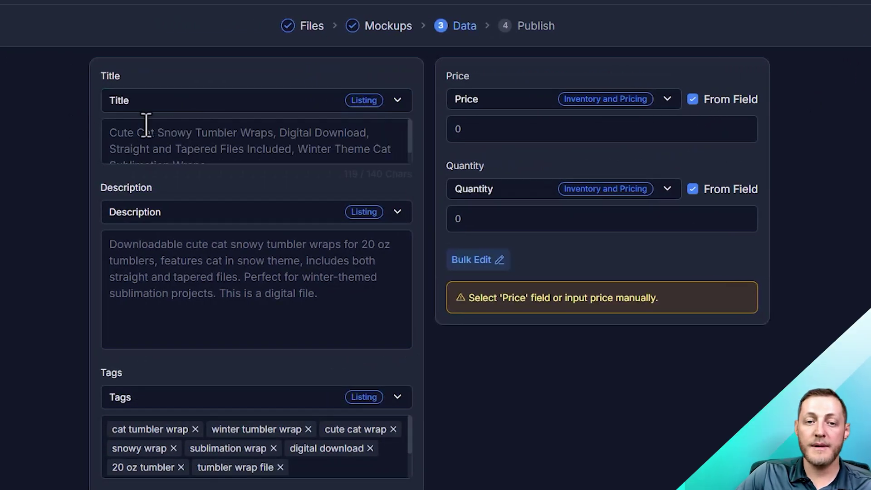
left_click(203, 223)
left_click(136, 259)
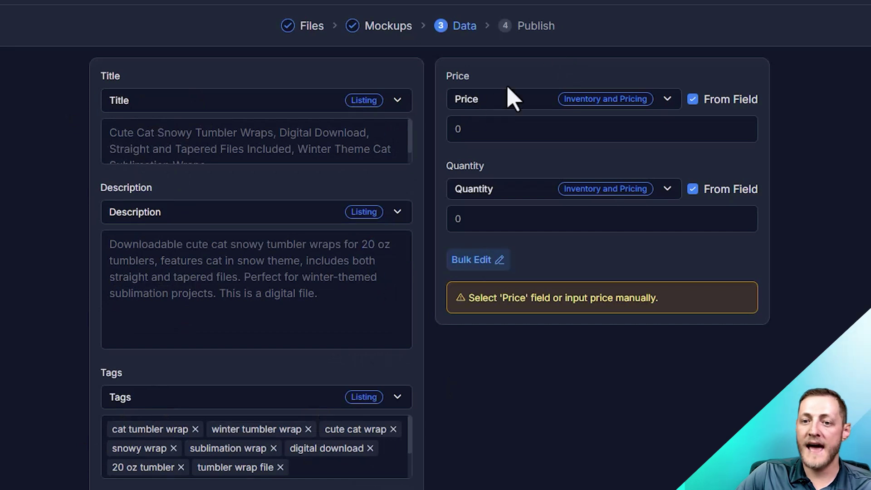
left_click_drag(521, 132, 351, 129)
left_click(561, 128)
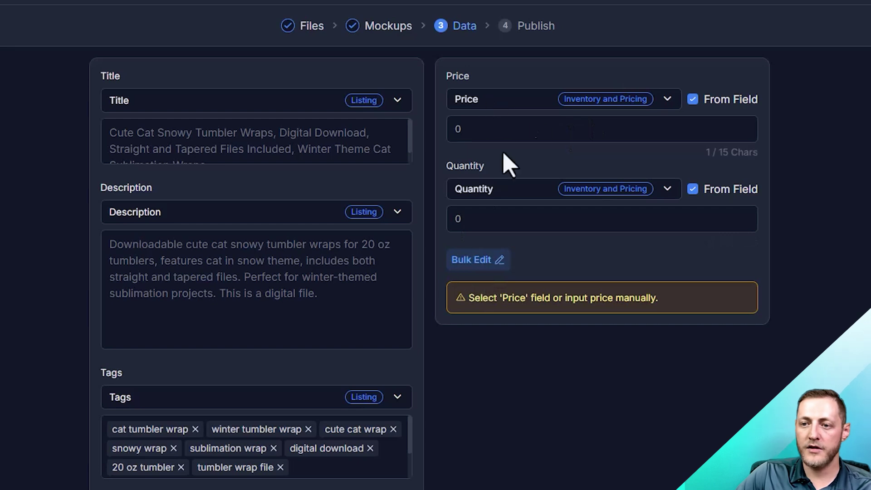
Step: Bulk edit the listings to a price of 3.99 and a quantity of 999
left_click(474, 268)
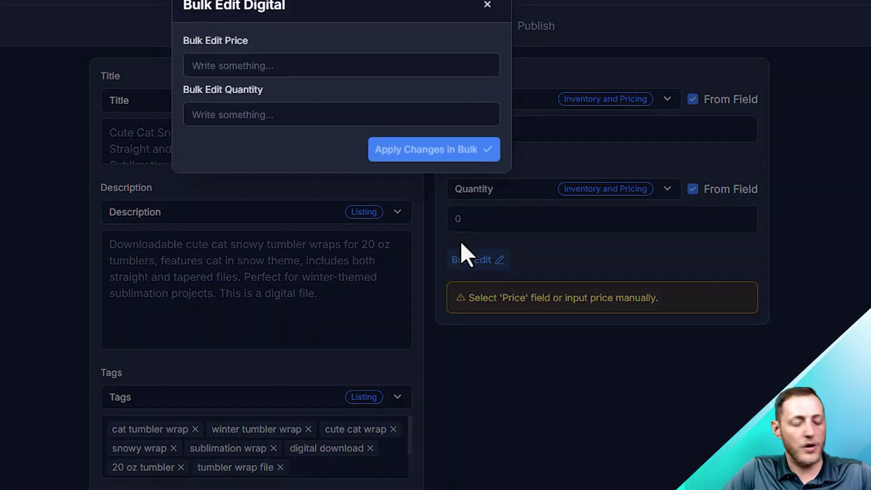
left_click(257, 62)
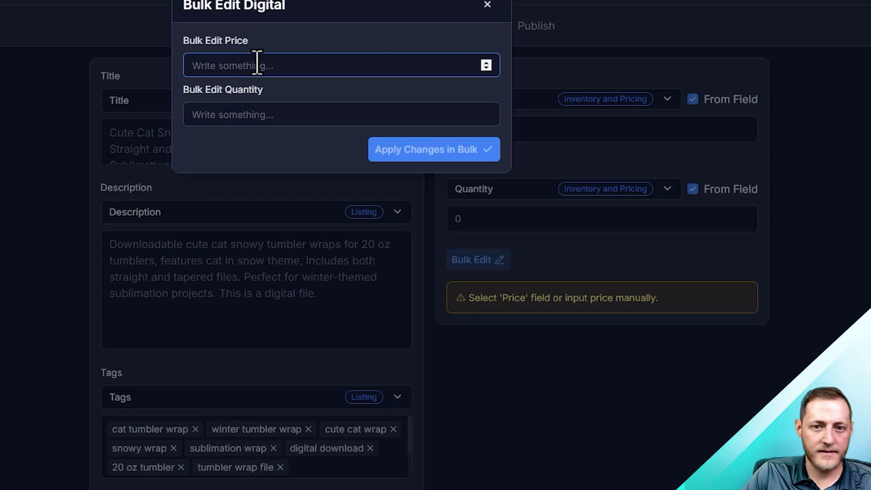
type("3.99")
left_click(246, 108)
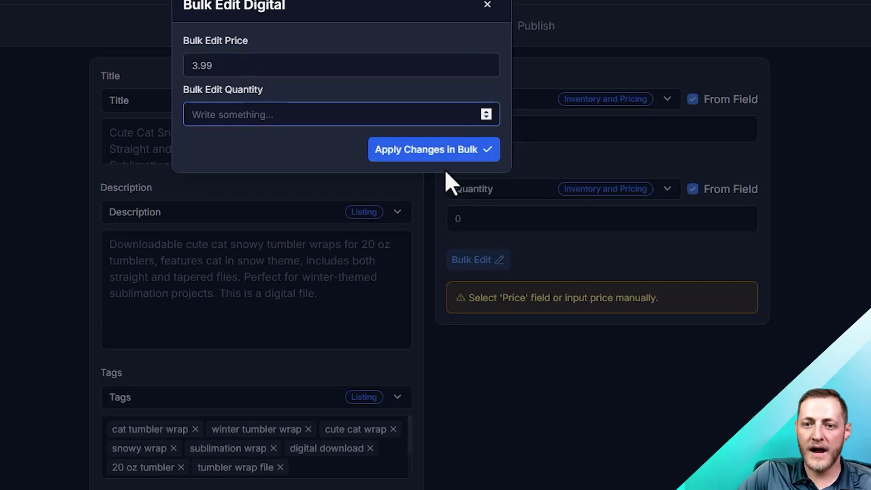
type("999")
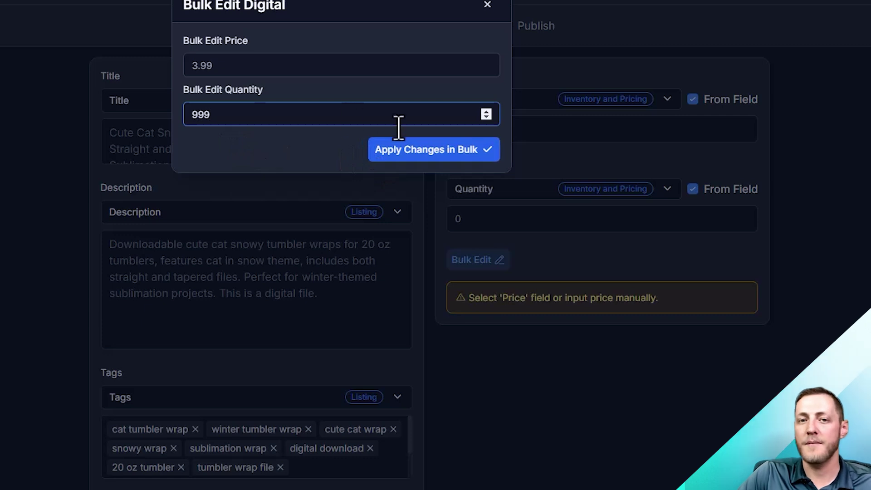
left_click(247, 133)
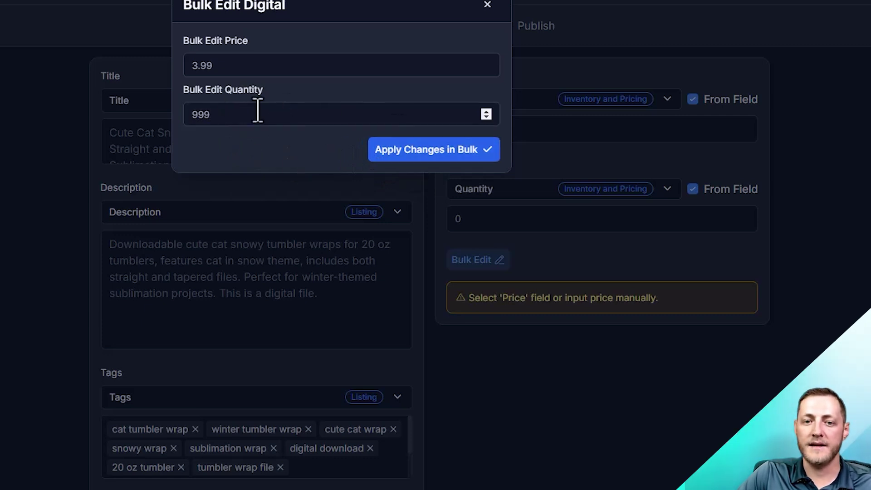
left_click(420, 154)
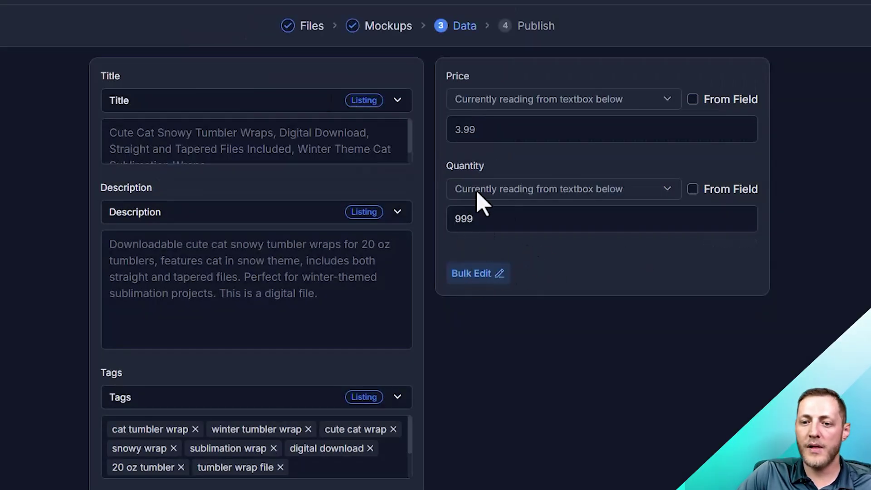
left_click(510, 120)
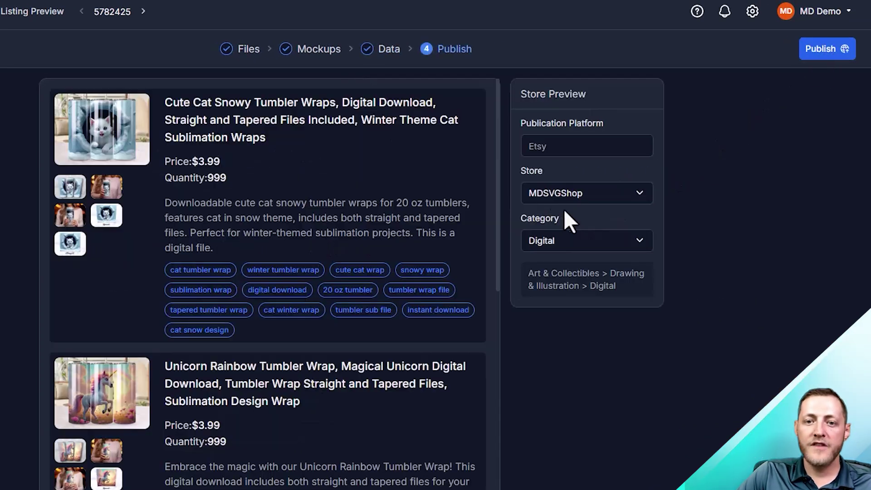
Step: Review the images, titles, descriptions, tags, prices and quantities in the publish previews of all four tumbler wrap listings
scroll(408, 245, "down", 3)
scroll(376, 261, "down", 7)
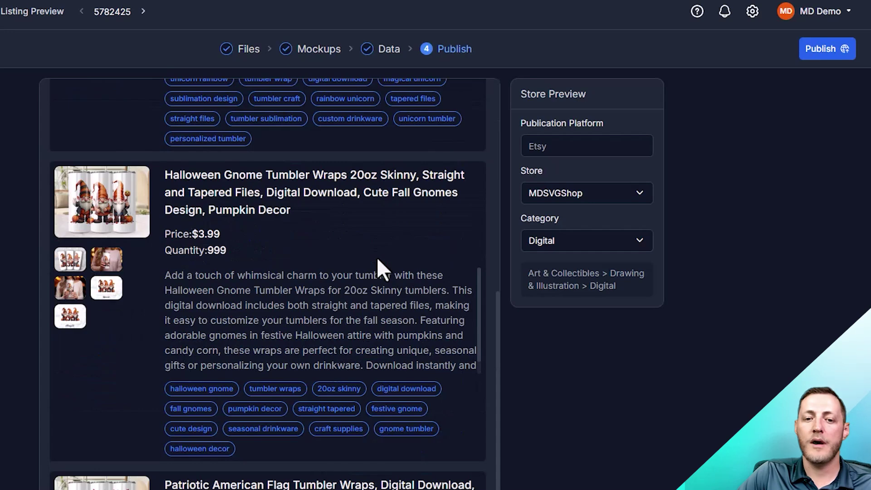
scroll(376, 261, "down", 3)
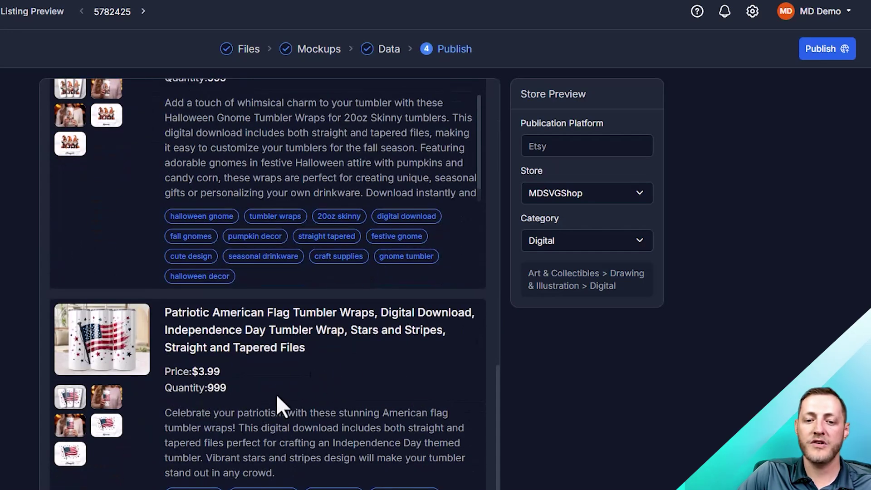
scroll(116, 231, "up", 5)
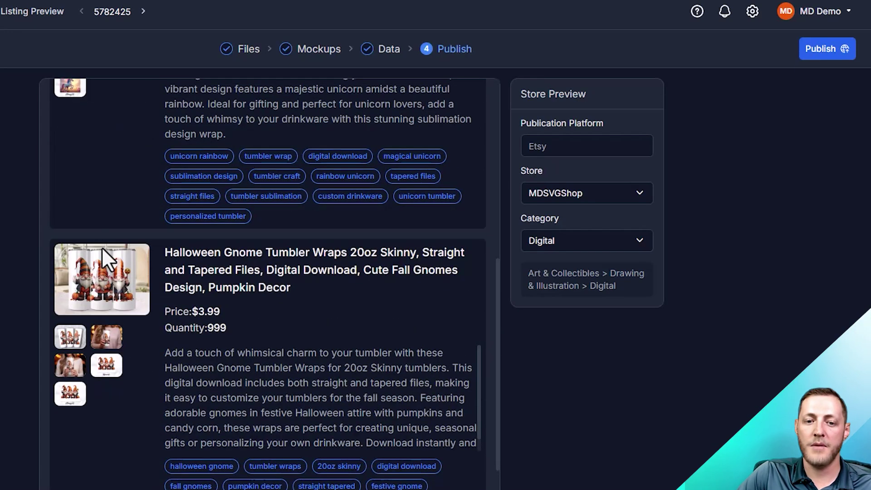
scroll(103, 250, "up", 4)
scroll(73, 285, "up", 5)
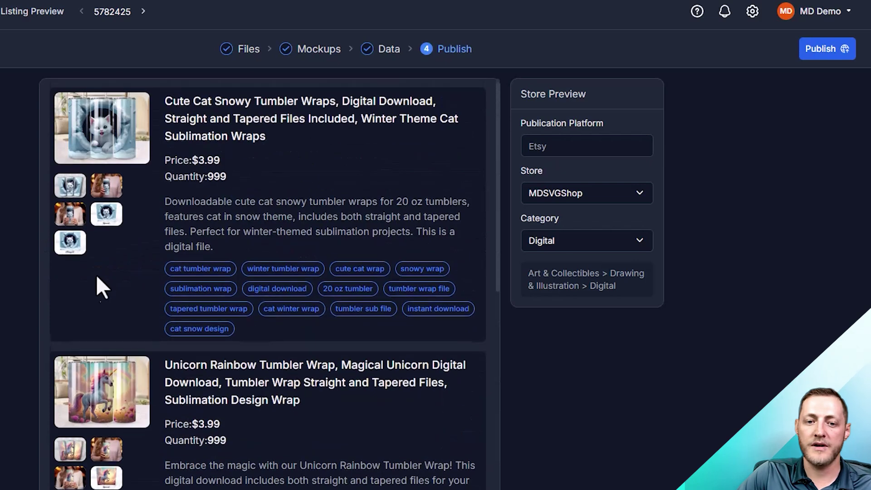
scroll(216, 283, "down", 3)
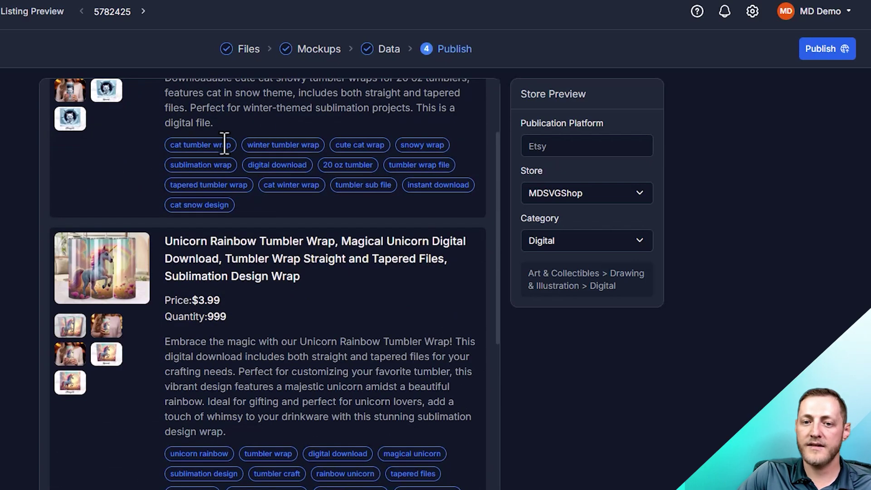
left_click_drag(164, 344, 316, 437)
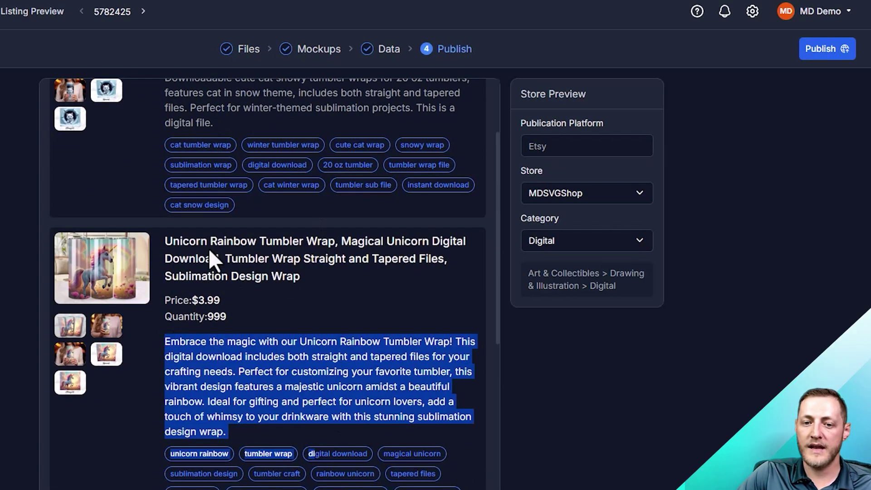
left_click_drag(162, 233, 267, 249)
left_click(307, 277)
scroll(363, 276, "up", 3)
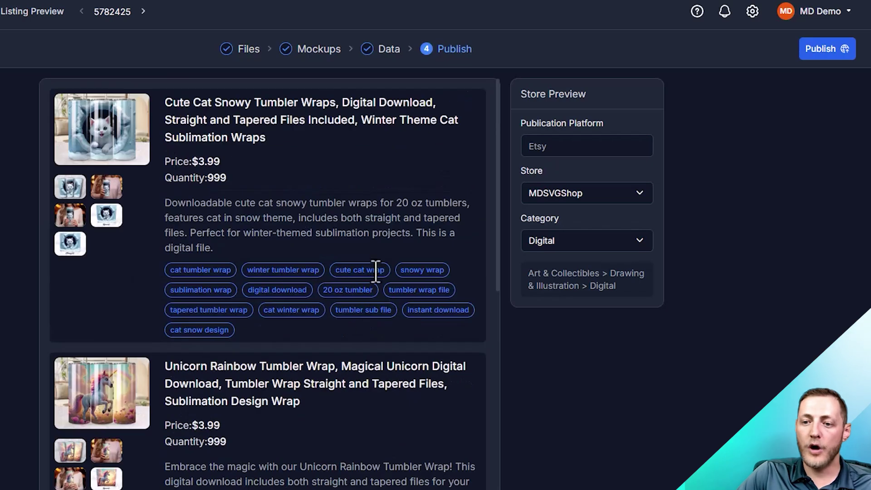
scroll(375, 265, "down", 10)
scroll(364, 254, "up", 11)
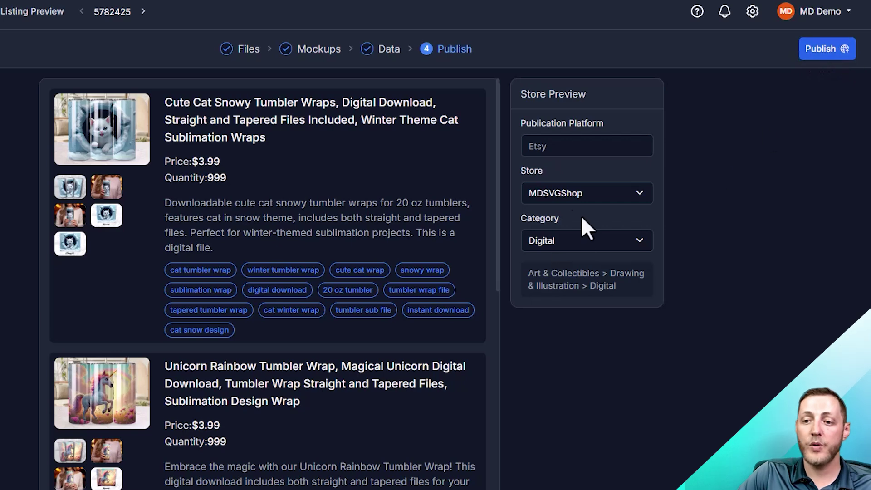
Step: Select MDSVGShop as the Etsy store for publishing the listings
left_click(583, 197)
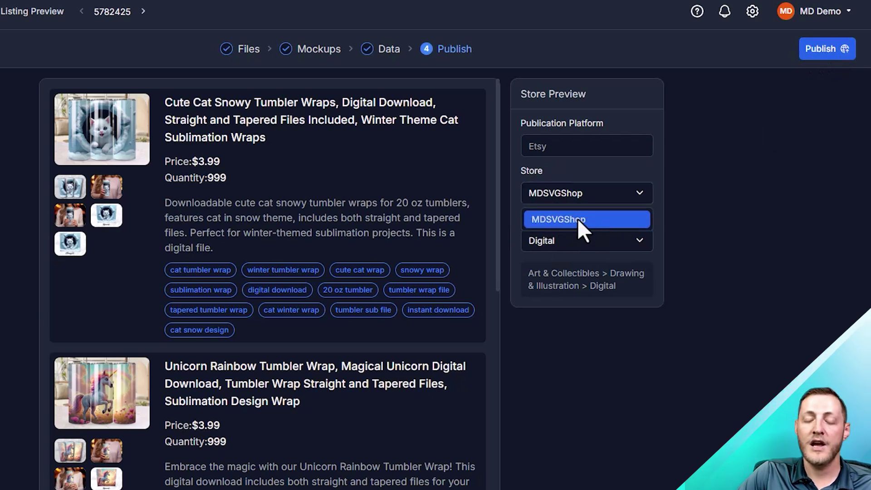
left_click(578, 220)
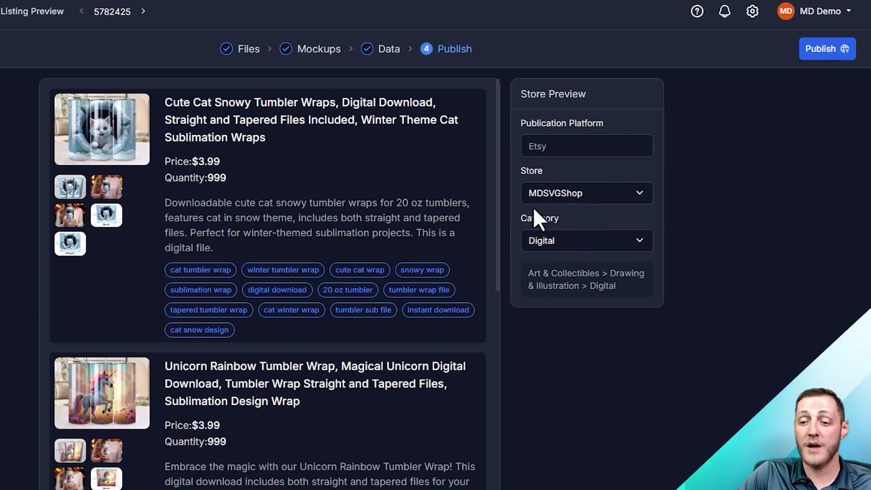
left_click(571, 203)
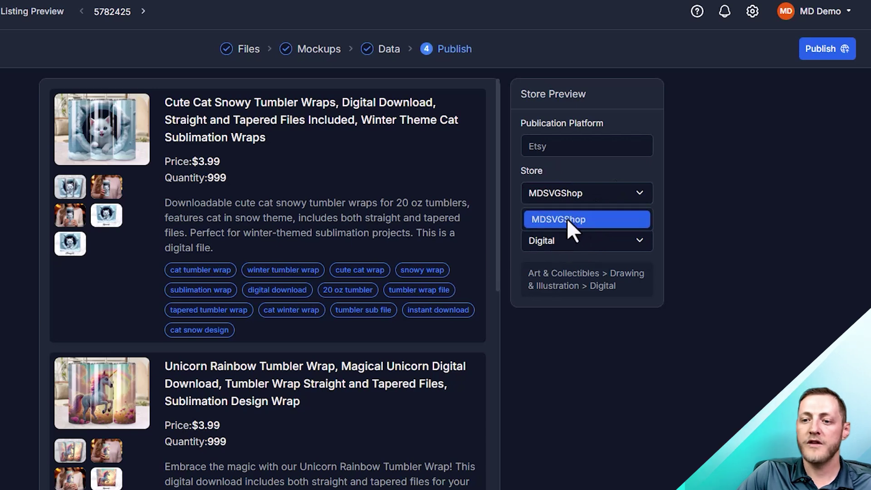
left_click(567, 219)
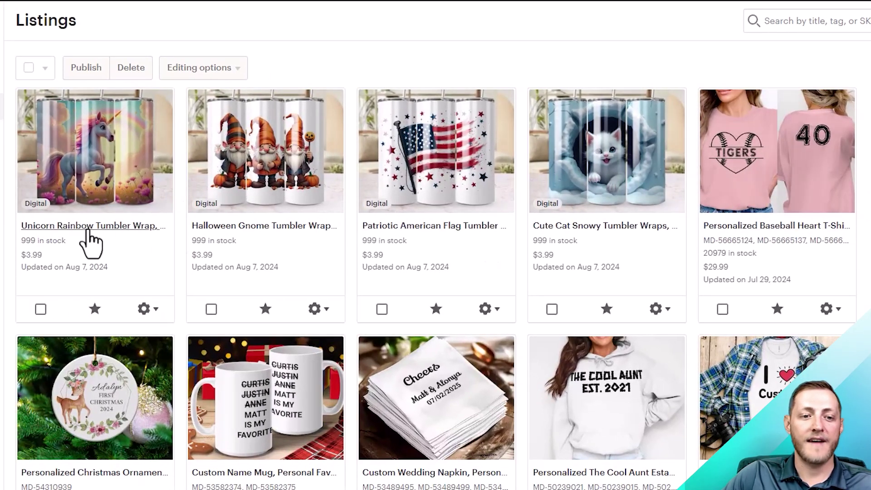
Step: Open the Unicorn Rainbow Tumbler Wrap draft in Etsy Shop Manager and look through its listing details
left_click(168, 225)
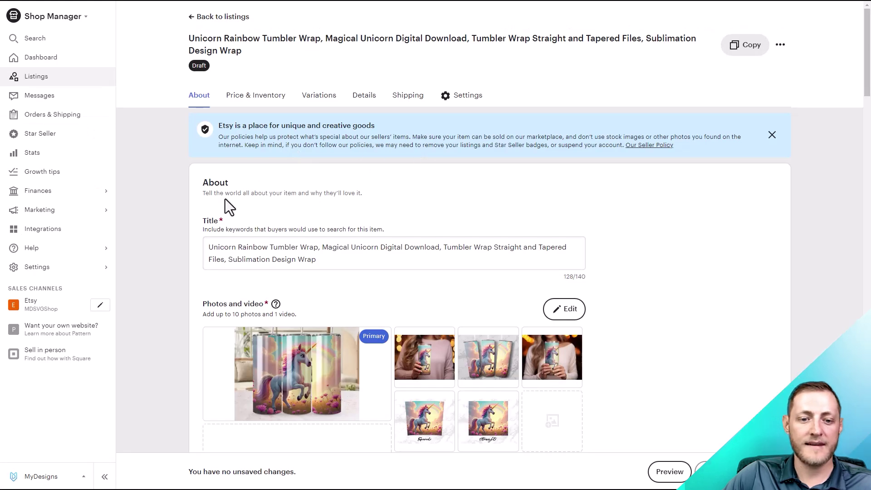
scroll(461, 175, "down", 2)
scroll(331, 162, "down", 5)
scroll(380, 206, "down", 4)
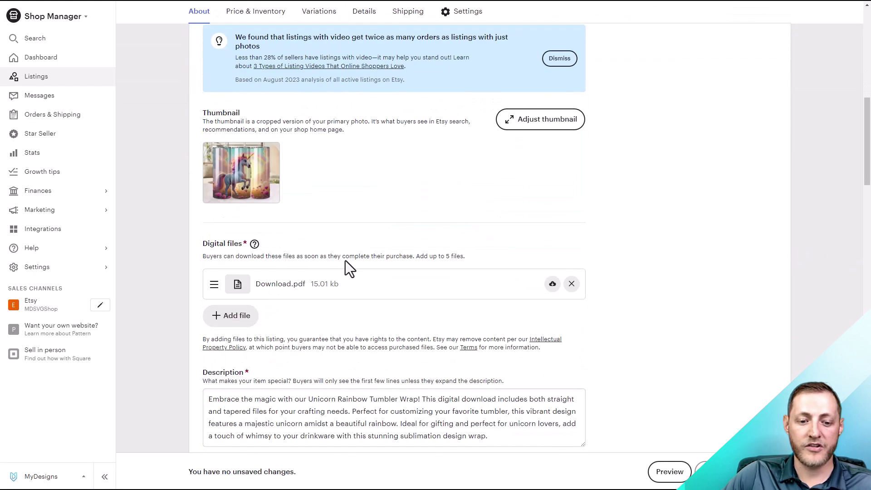
scroll(279, 317, "down", 10)
scroll(424, 242, "up", 17)
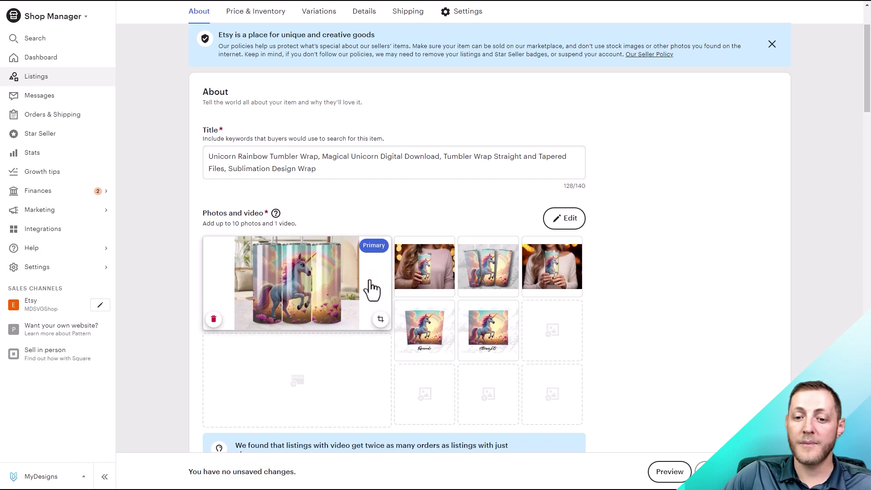
Step: Examine the unicorn draft's thumbnail, Download.pdf digital file and description, and return to the listings overview
scroll(416, 321, "down", 5)
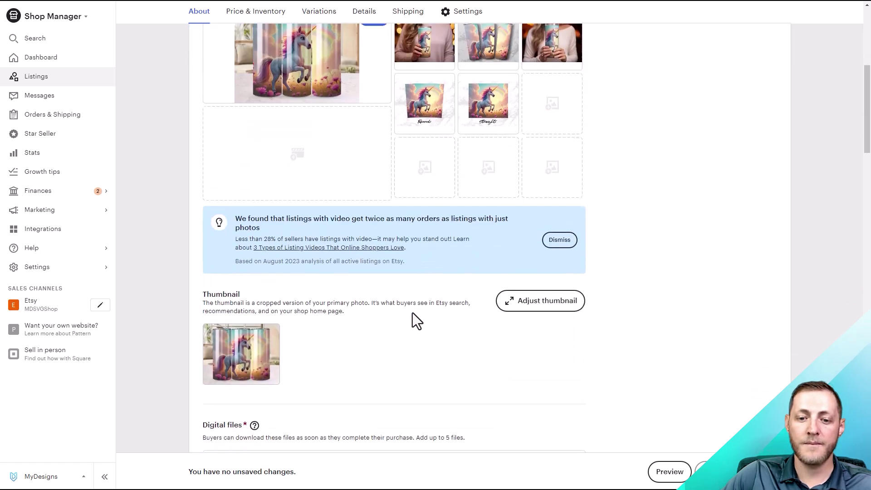
scroll(291, 197, "down", 8)
scroll(286, 152, "up", 2)
double_click(257, 199)
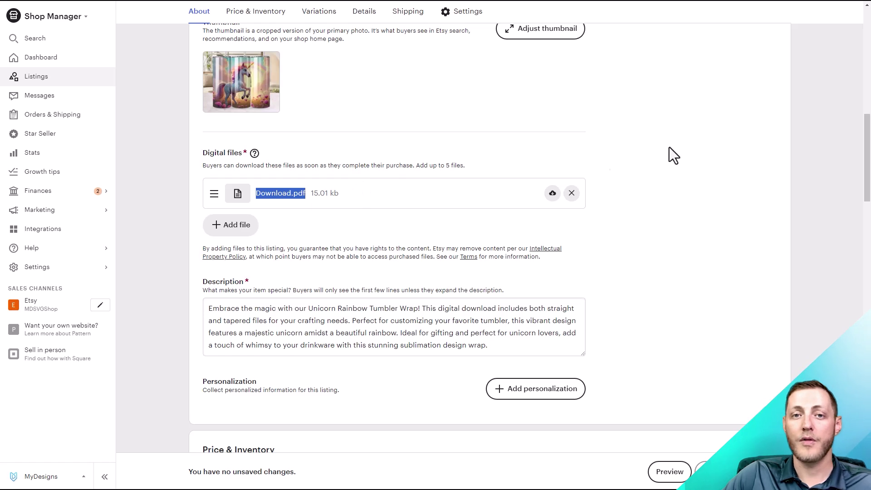
left_click(415, 205)
scroll(404, 210, "up", 5)
scroll(404, 210, "up", 8)
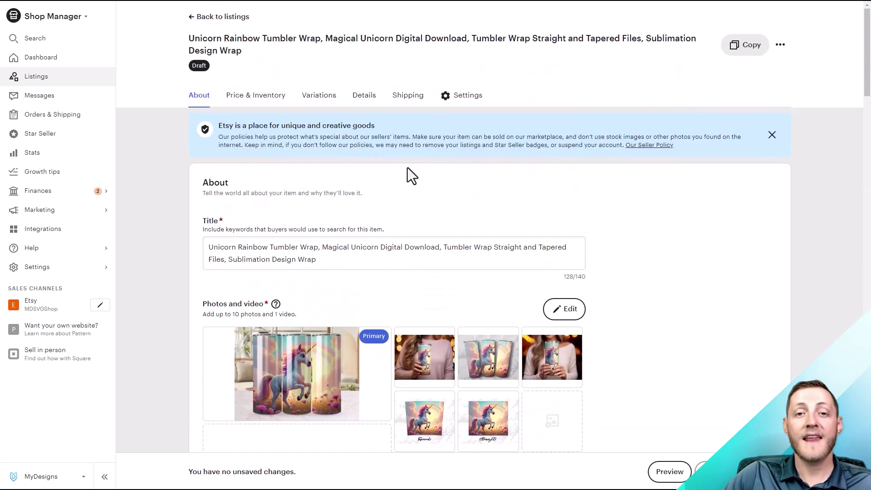
left_click(192, 17)
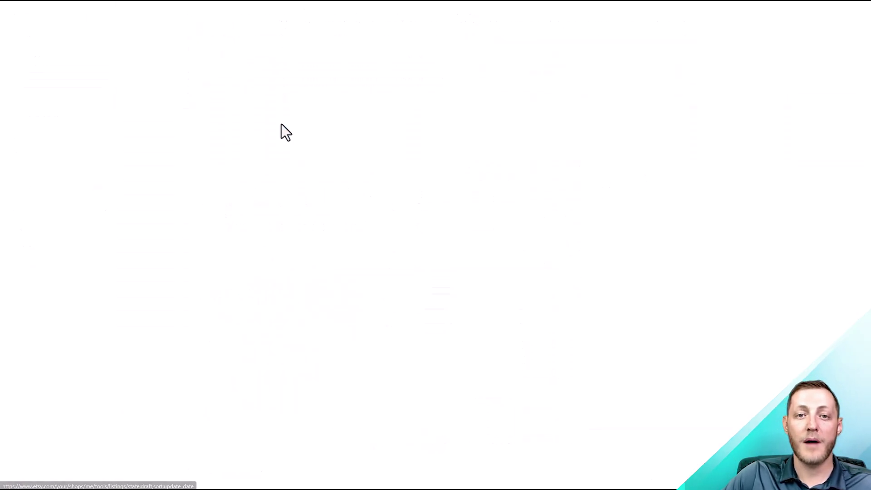